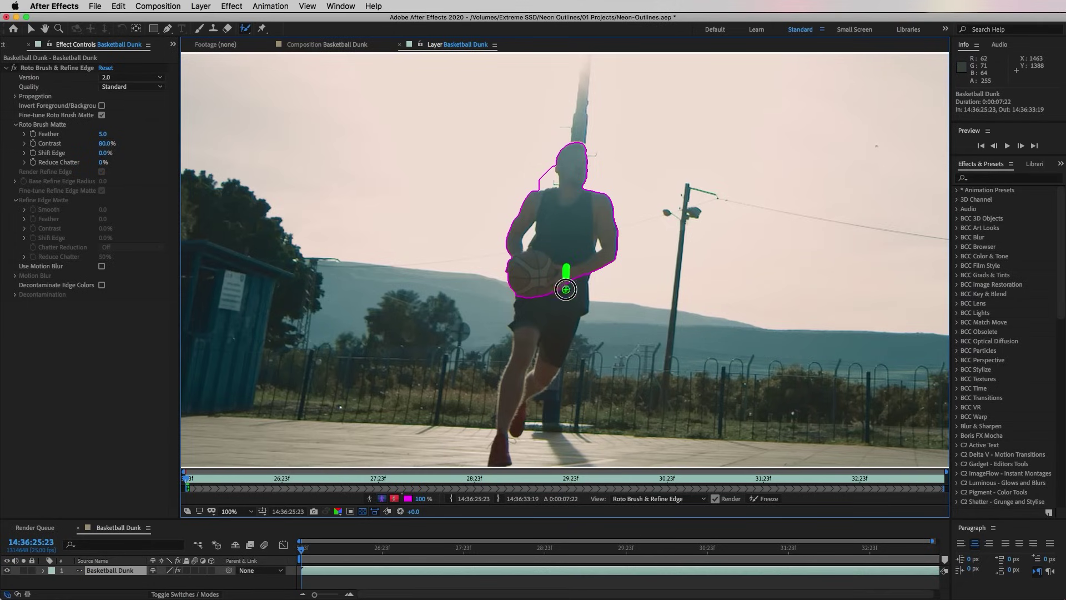
# Roto Brush the player and the basketball, then view the cut-out in the composition
pyautogui.moveTo(511, 412); pyautogui.dragTo(514, 416)
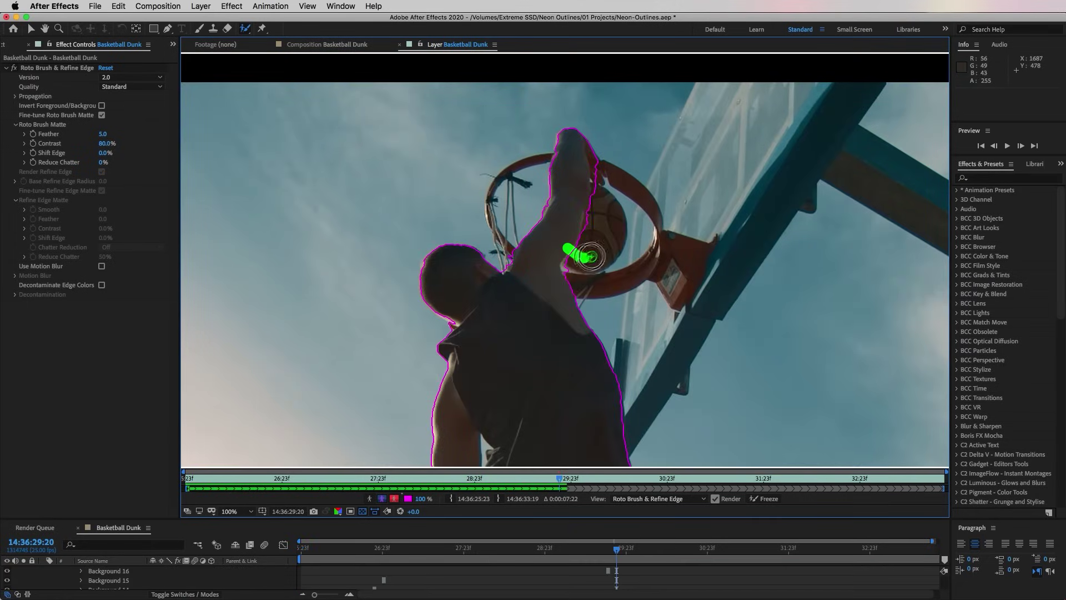
pyautogui.moveTo(591, 256); pyautogui.dragTo(575, 245)
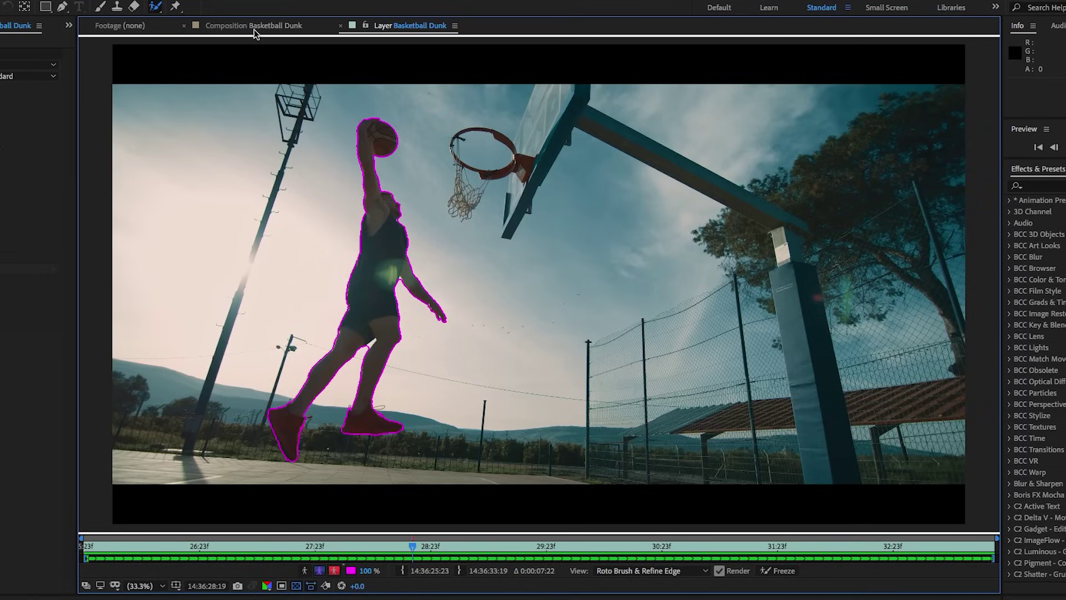
pyautogui.click(254, 26)
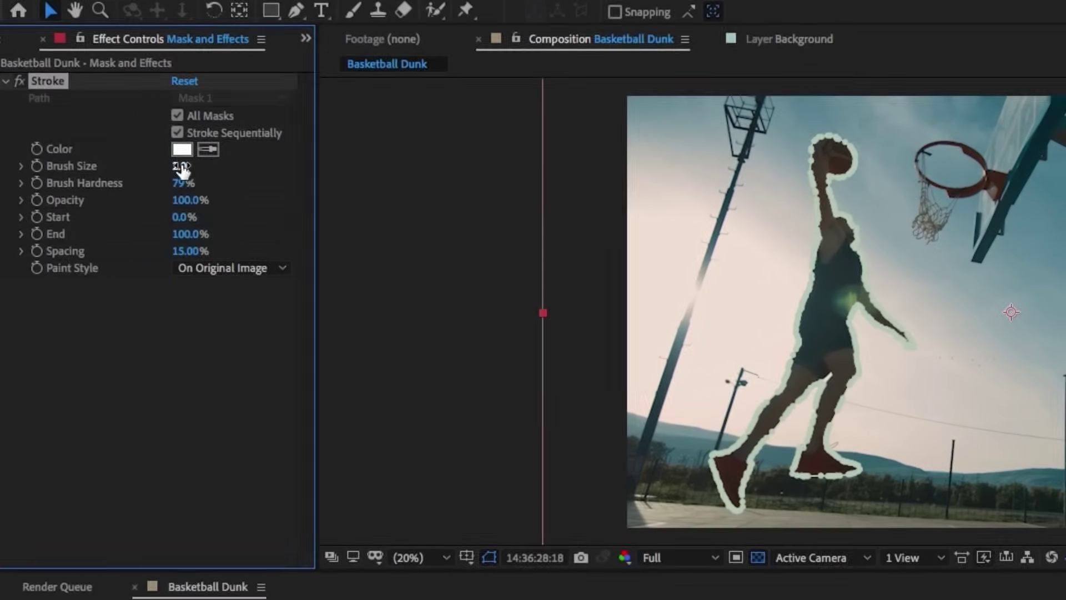
# Set the Stroke effect colour to green and increase the Brush Size
pyautogui.click(178, 147)
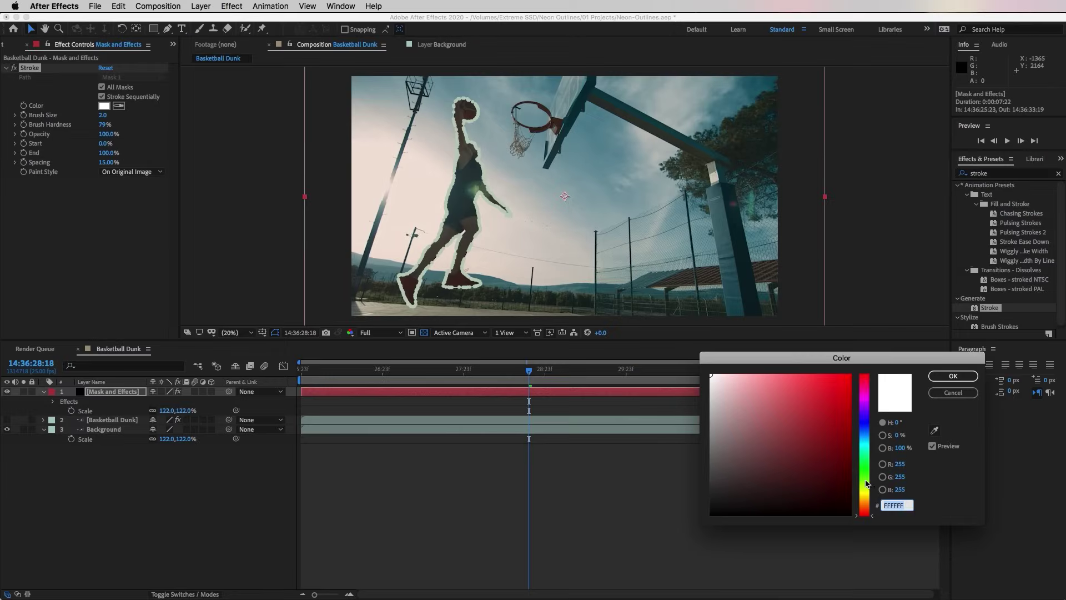
pyautogui.click(839, 383)
pyautogui.click(951, 375)
pyautogui.moveTo(179, 166); pyautogui.dragTo(214, 174)
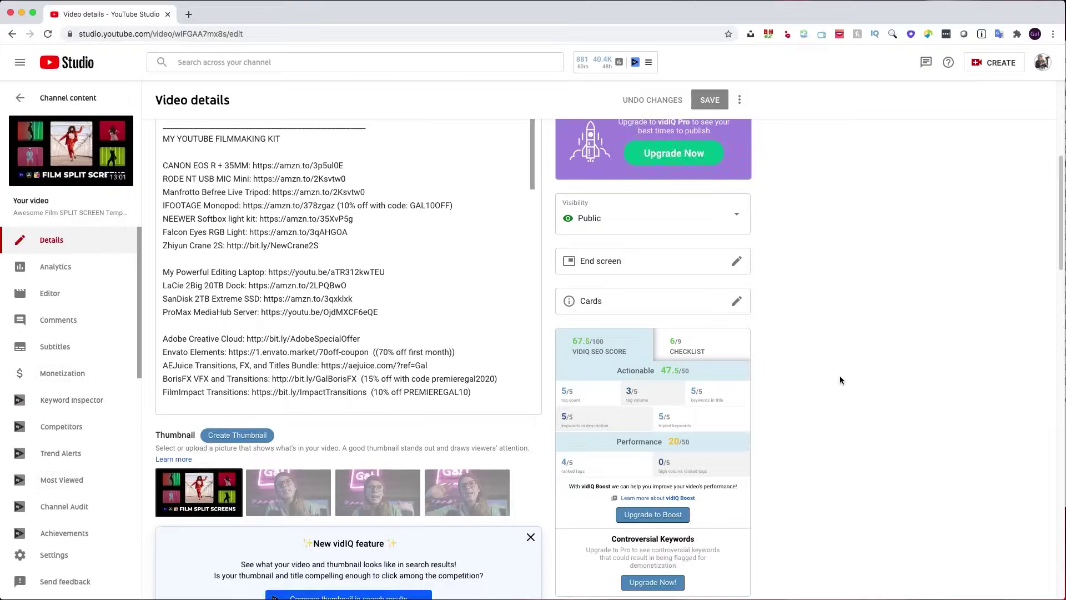
# Scroll down to the Tags box in Video details and start entering a new tag
pyautogui.scroll(-2, 808, 302)
pyautogui.scroll(-10, 809, 302)
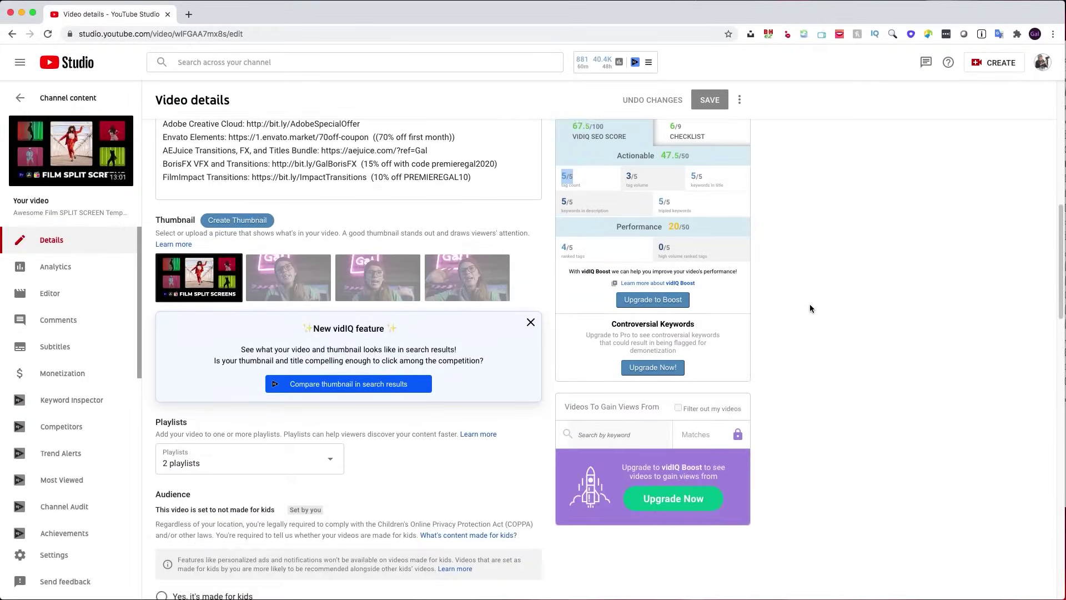
pyautogui.scroll(-5, 809, 307)
pyautogui.click(364, 416)
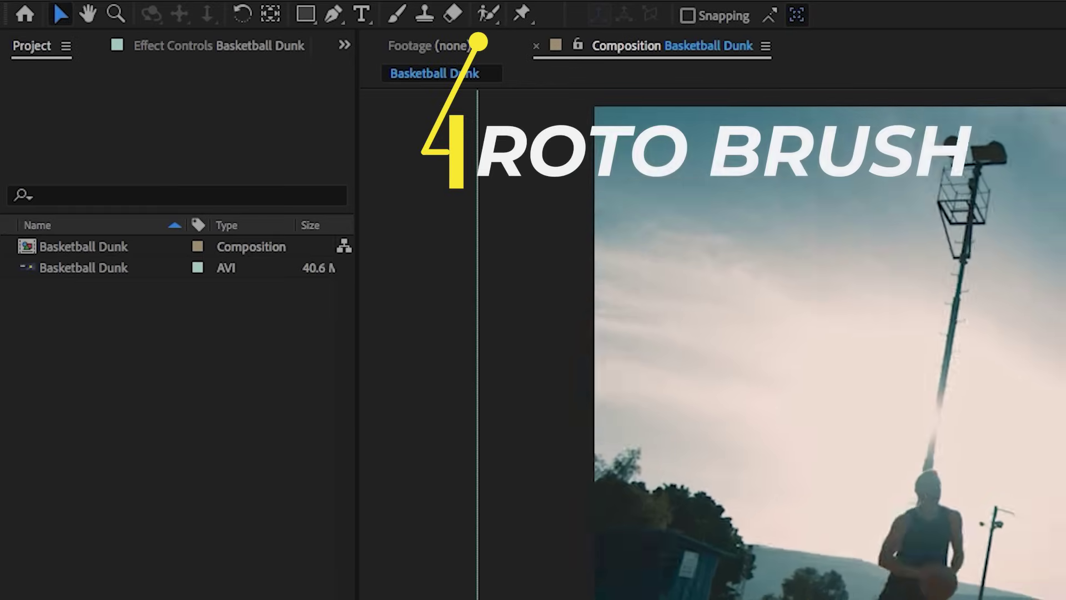
# Change the preview resolution from Third to Full and select layer 1, Basketball Dunk
pyautogui.click(320, 418)
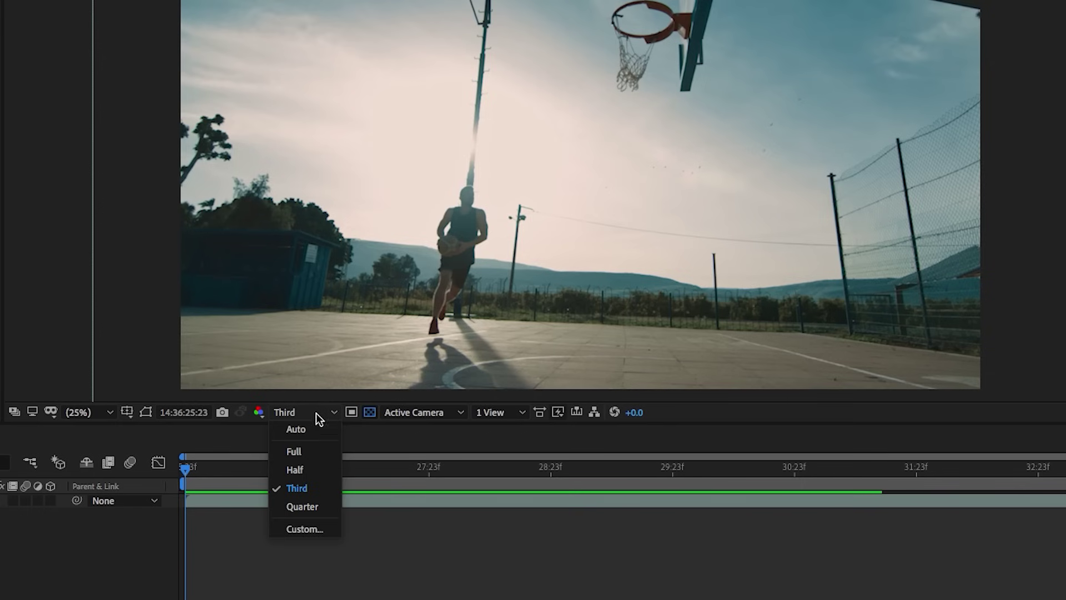
pyautogui.click(315, 451)
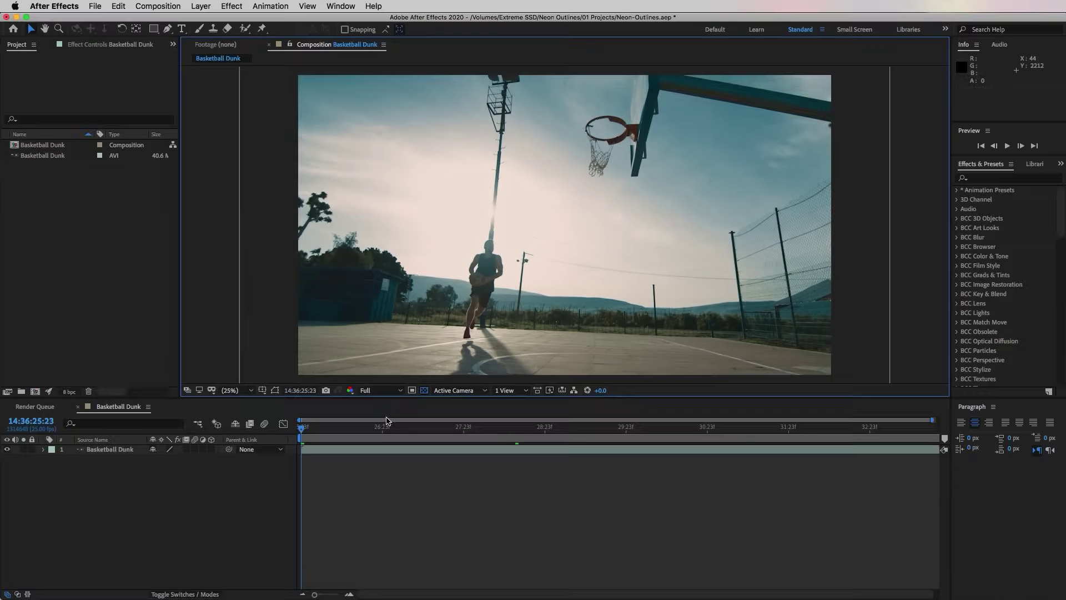
pyautogui.click(111, 450)
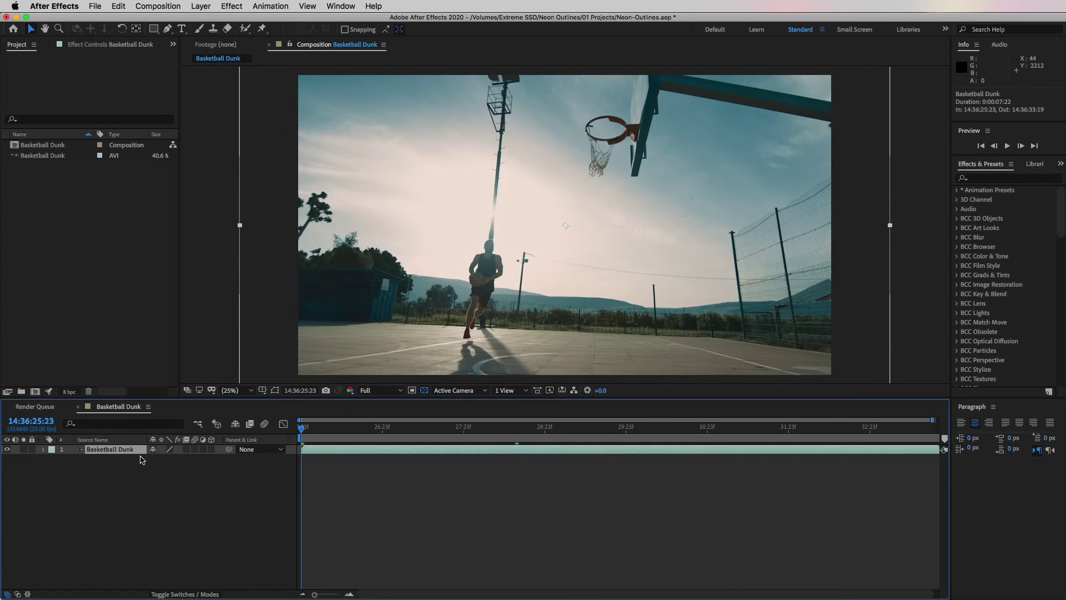
# Open Basketball Dunk in its Layer panel, zoom in on the player, and make the panel taller
pyautogui.doubleClick(139, 453)
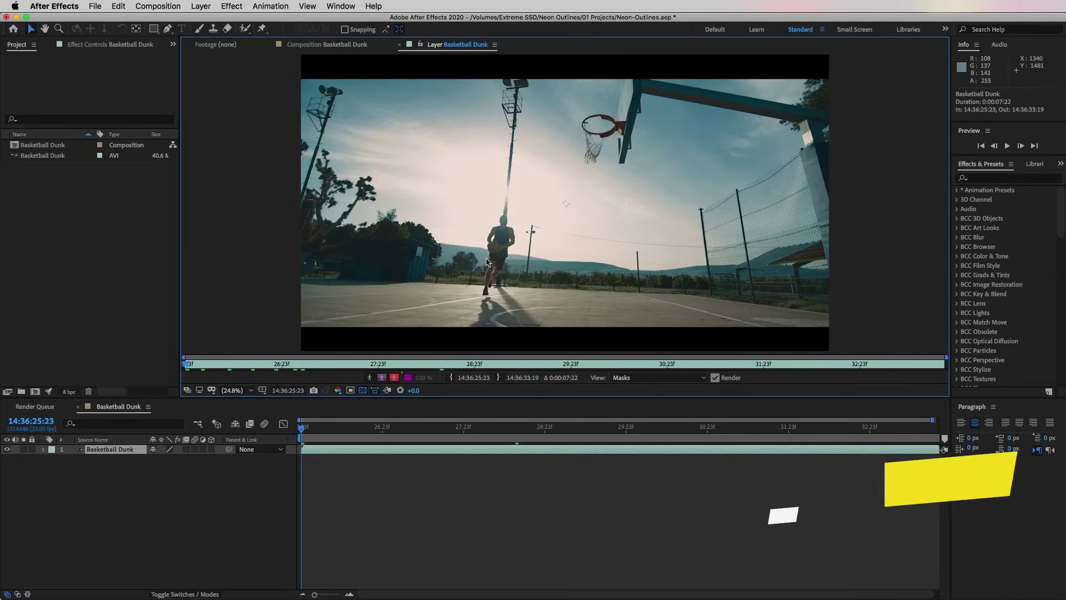
pyautogui.press('z')
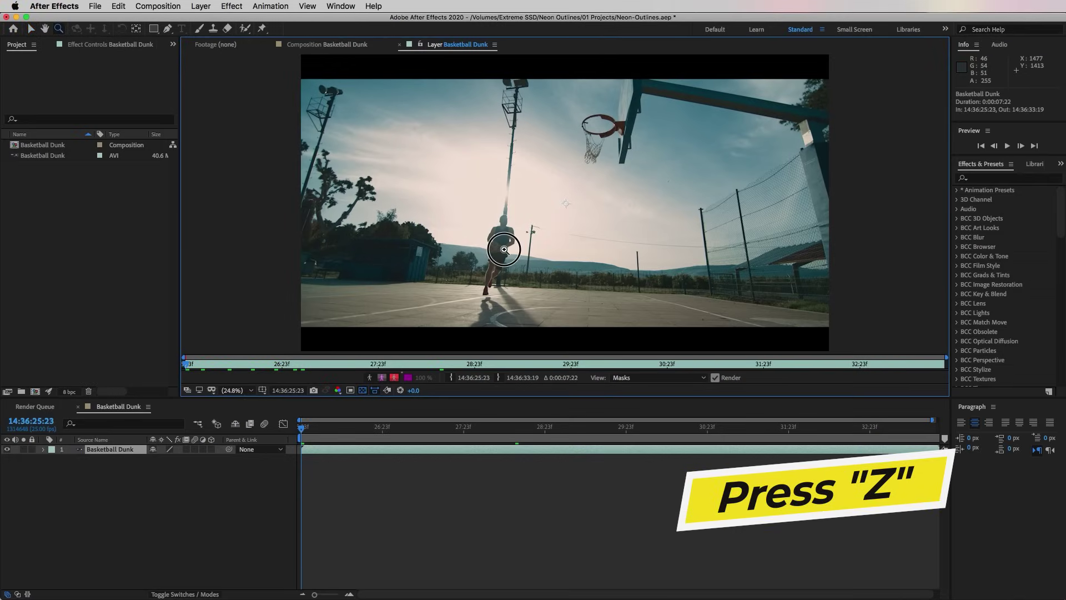
pyautogui.click(504, 249)
pyautogui.click(504, 250)
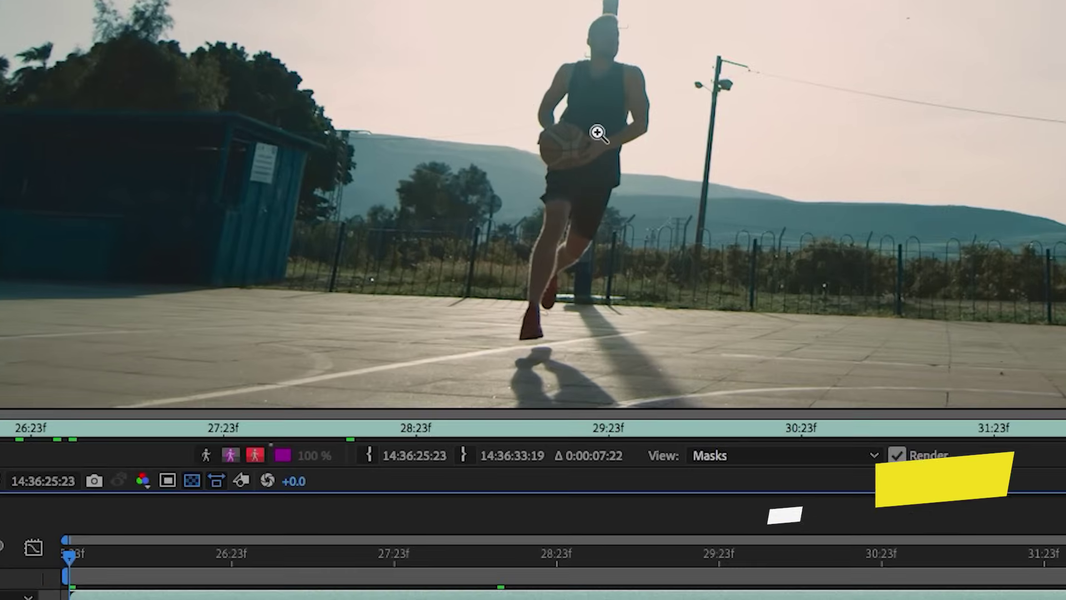
pyautogui.click(598, 133)
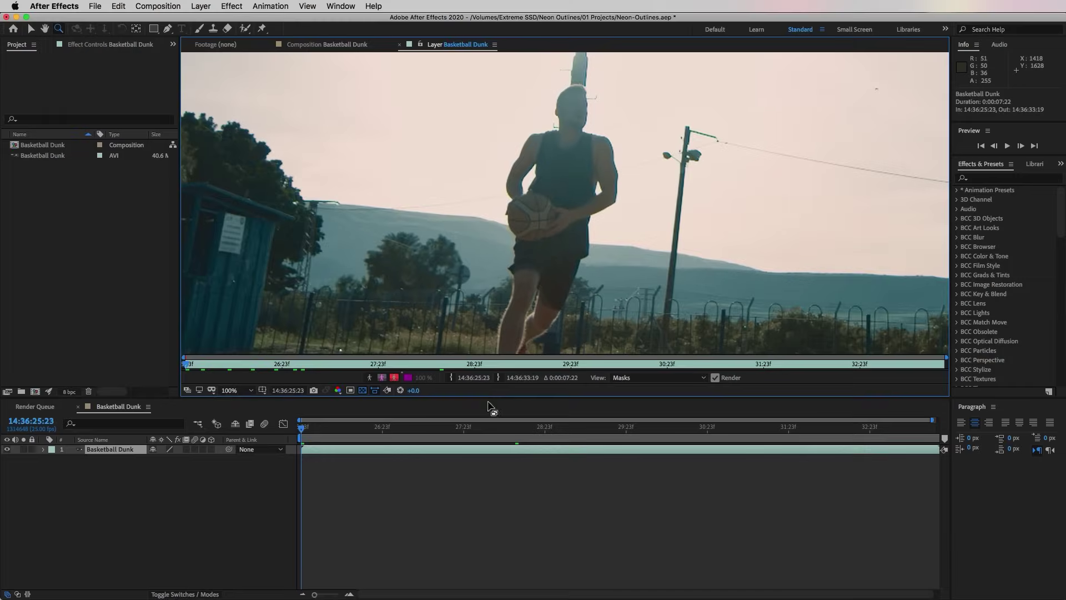
pyautogui.moveTo(492, 398); pyautogui.dragTo(506, 517)
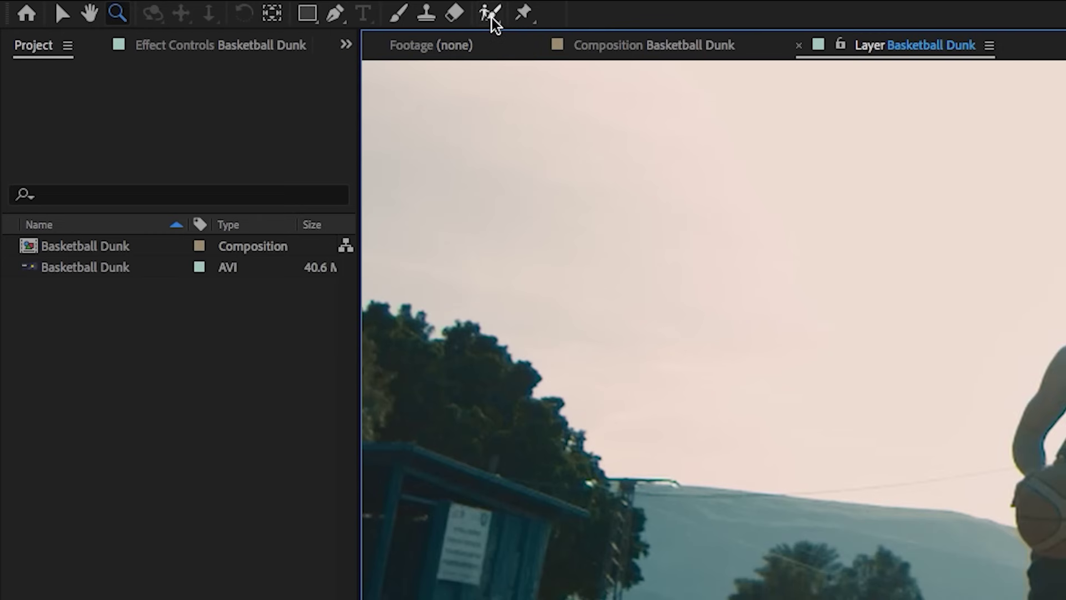
# Roto Brush the player from head to feet, subtract the neck spike, and zoom to 200%
pyautogui.click(491, 19)
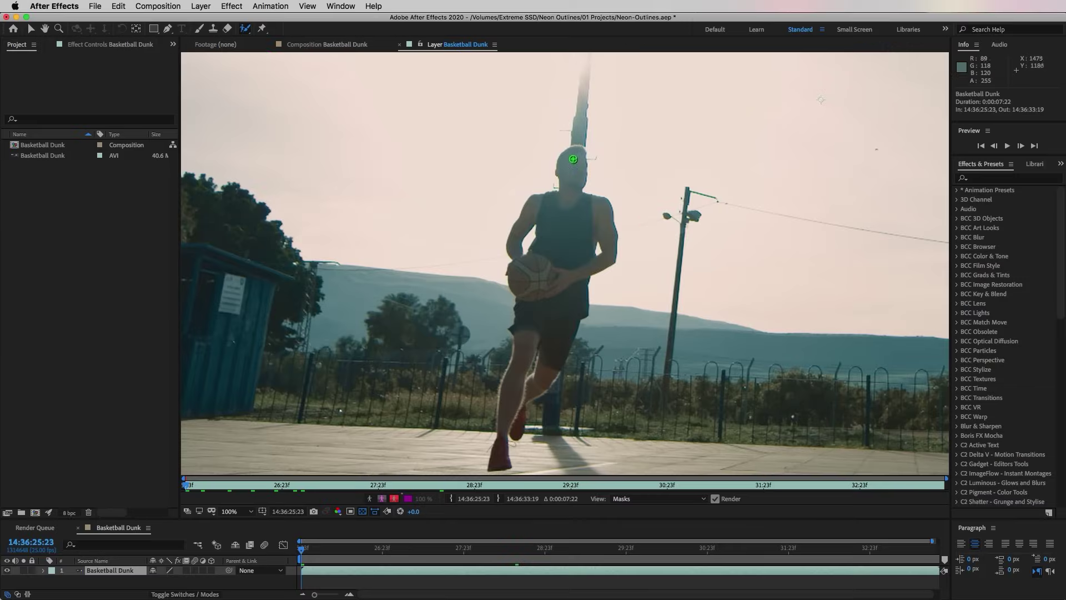
pyautogui.moveTo(573, 159); pyautogui.dragTo(555, 239)
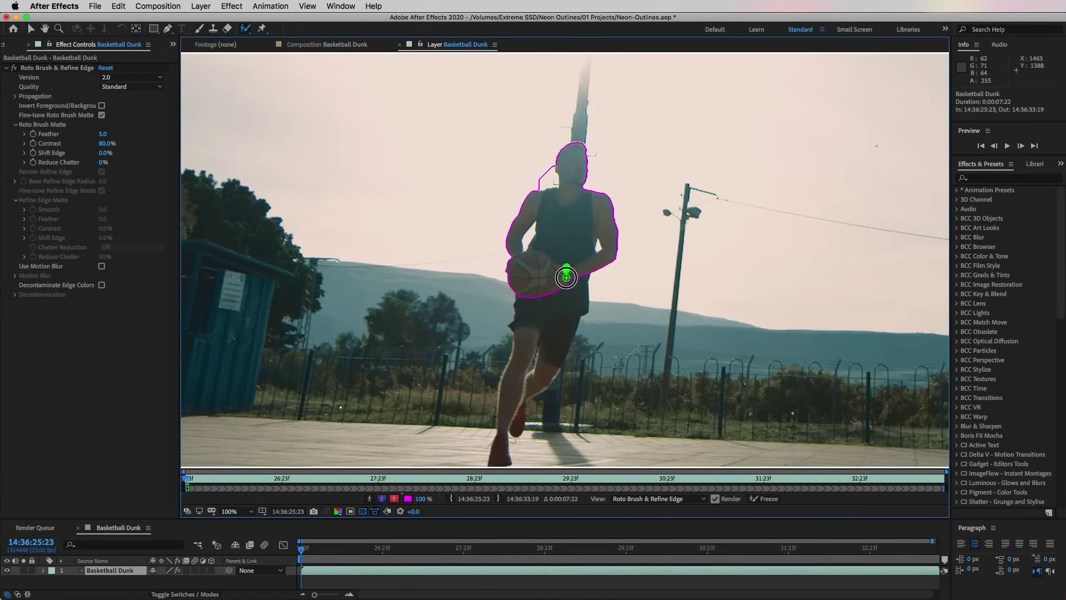
pyautogui.moveTo(516, 414); pyautogui.dragTo(516, 417)
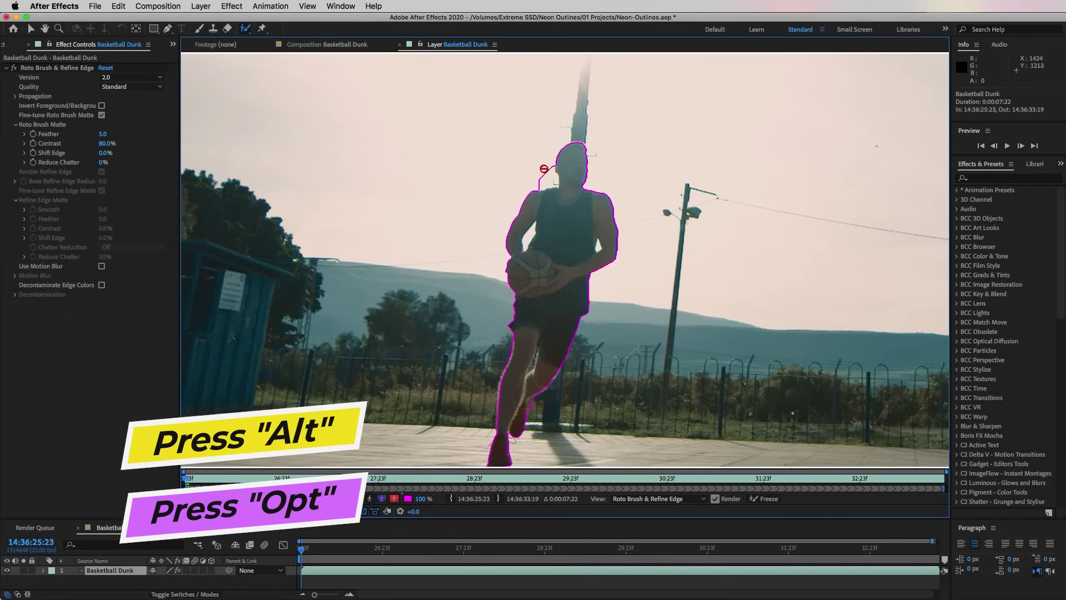
pyautogui.moveTo(549, 166); pyautogui.dragTo(561, 166)
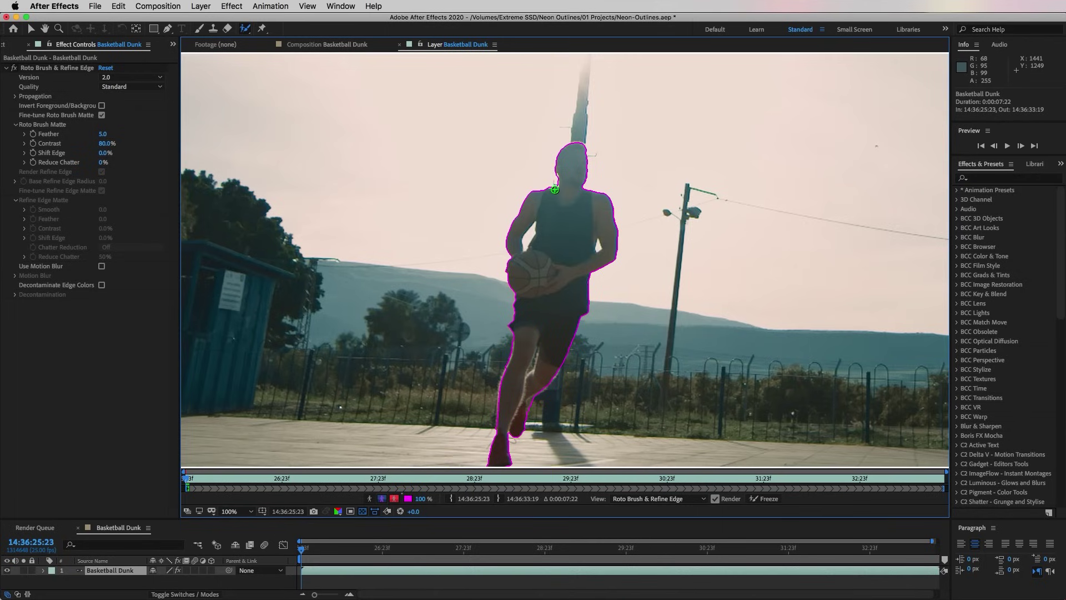
pyautogui.press('z')
pyautogui.click(552, 210)
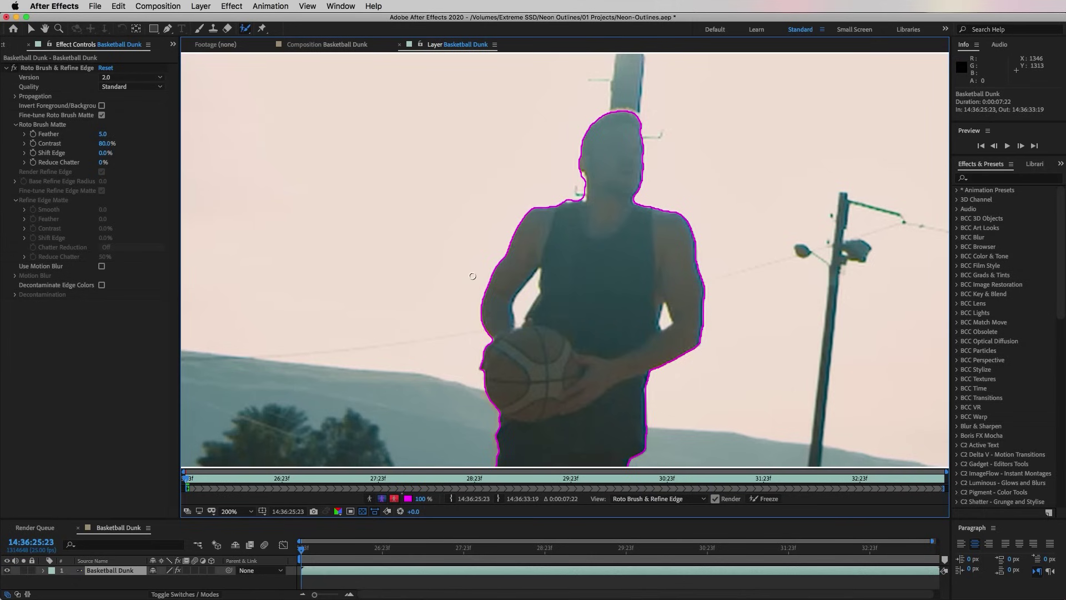
# Subtract the background patch between the player's legs from the roto matte
pyautogui.scroll(2, 583, 200)
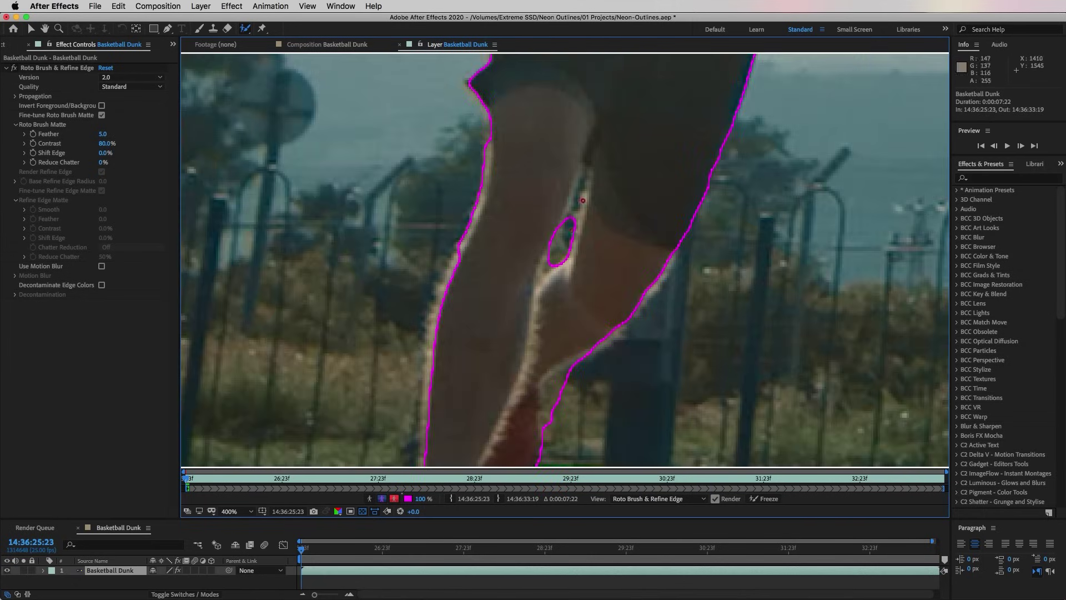
pyautogui.moveTo(581, 178); pyautogui.dragTo(581, 178)
pyautogui.scroll(-4, 583, 265)
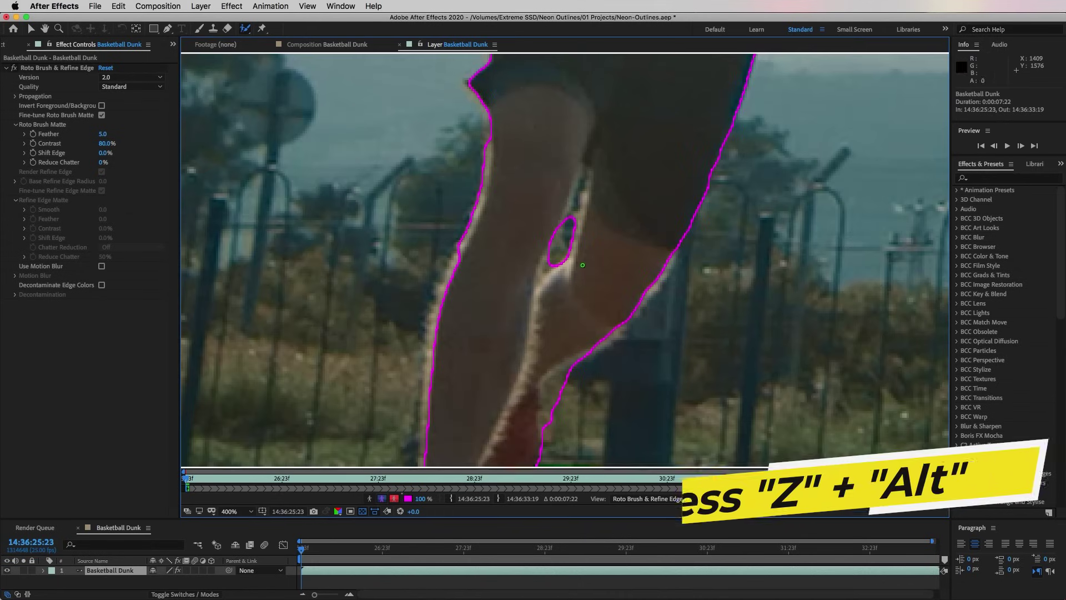
# Propagate the roto outline forward through the clip to the dunk, then fit the frame
pyautogui.press('space')
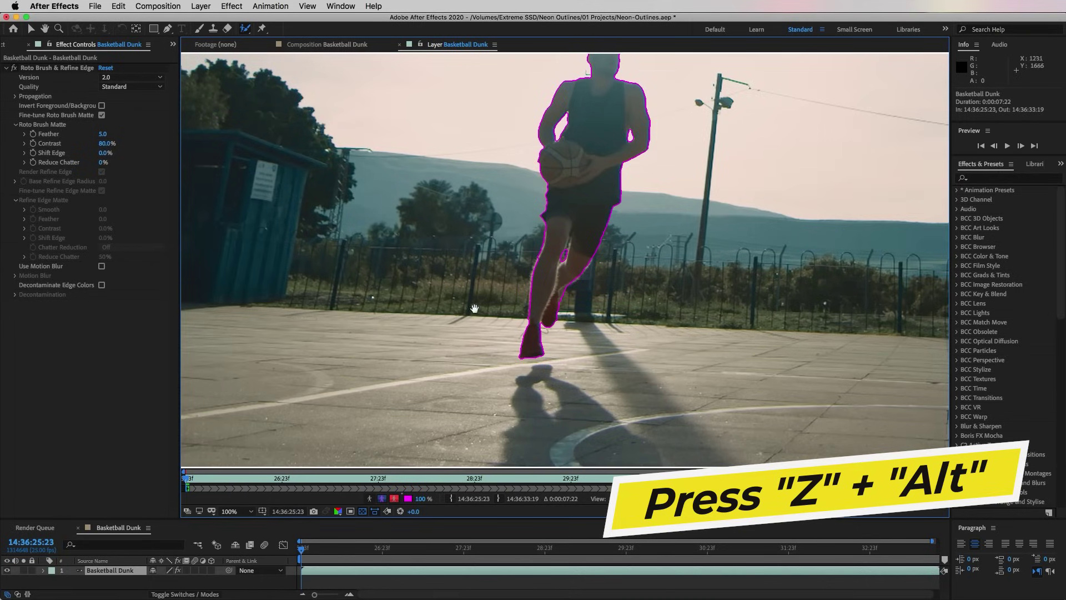
pyautogui.press('space')
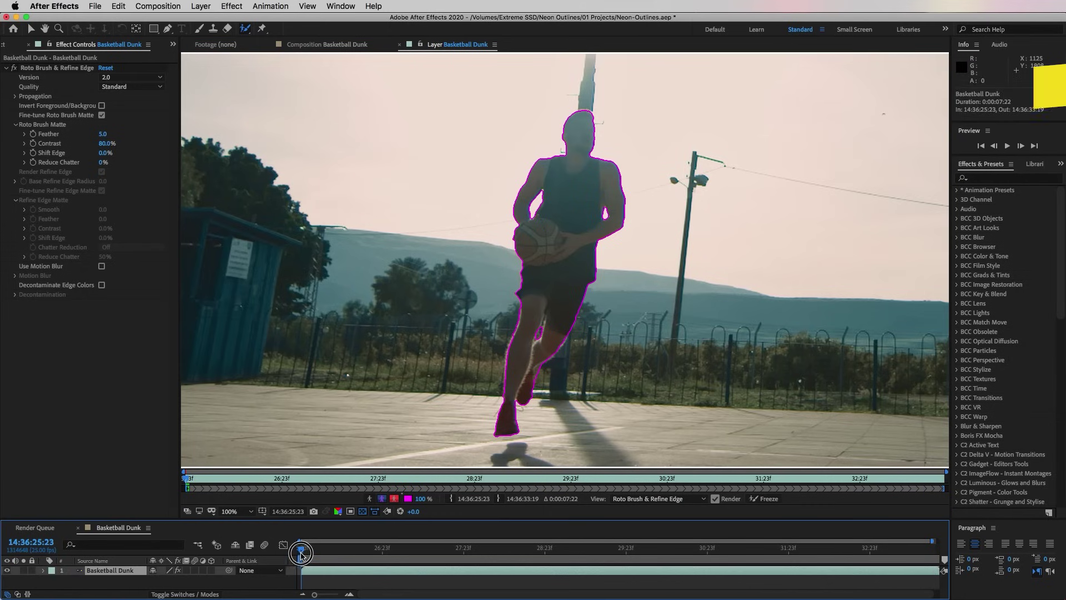
pyautogui.press('space')
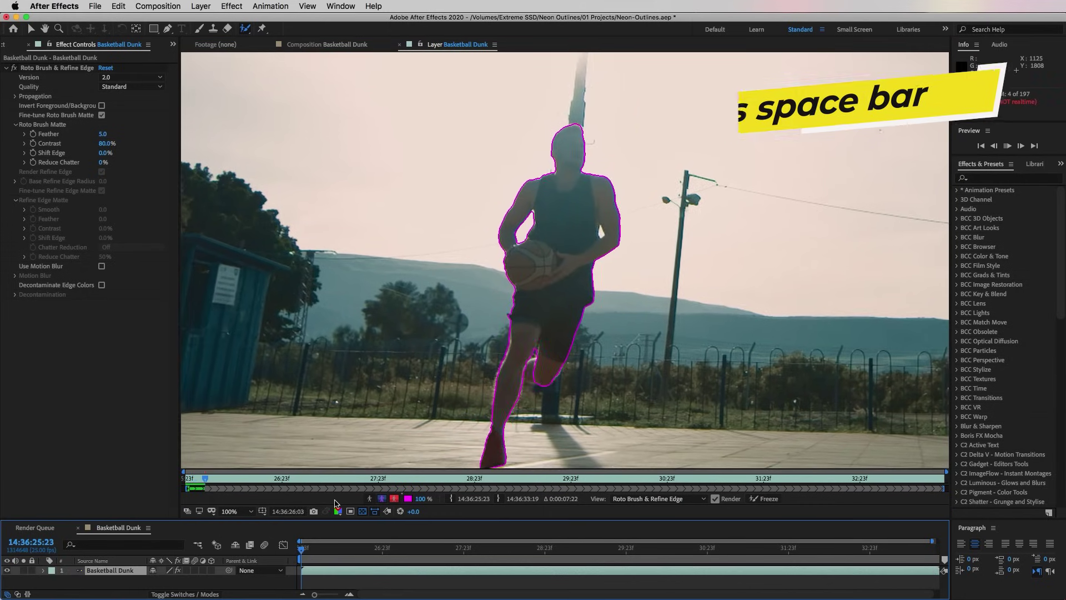
pyautogui.press('space')
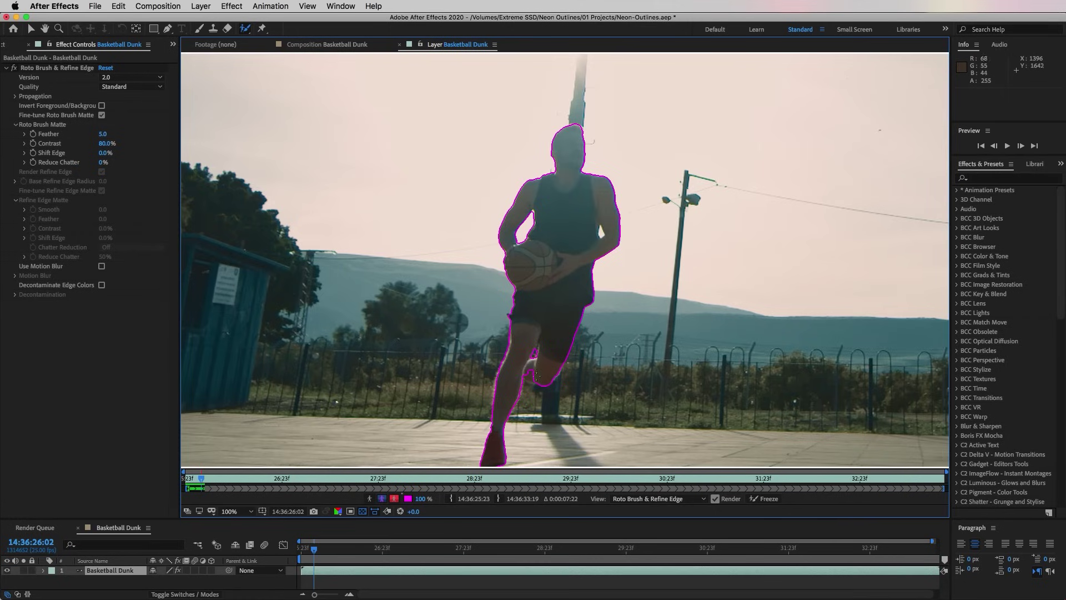
pyautogui.press('space')
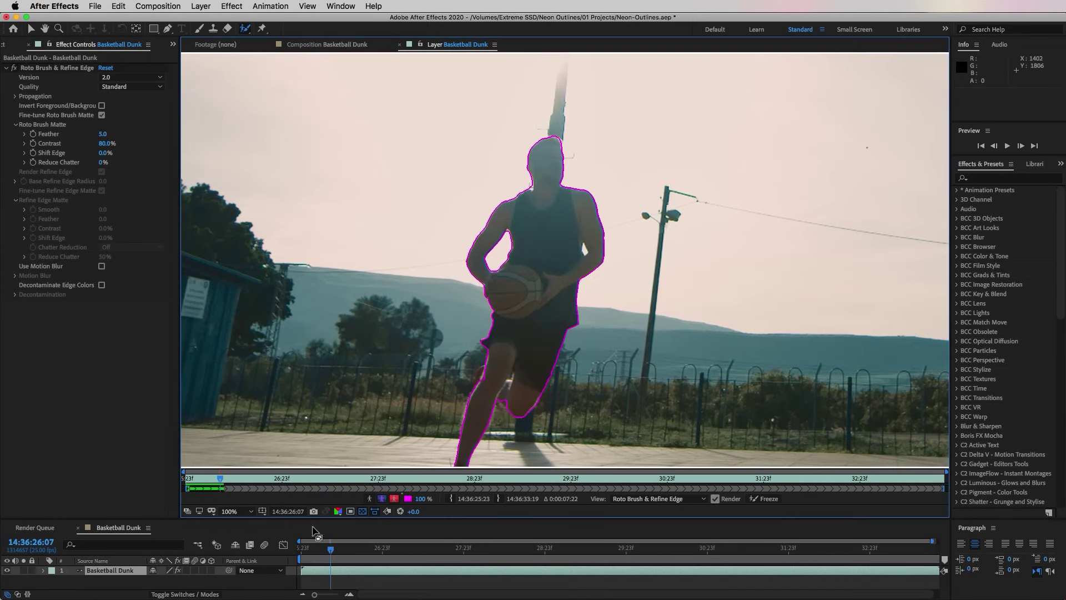
pyautogui.hotkey('shift', '/')
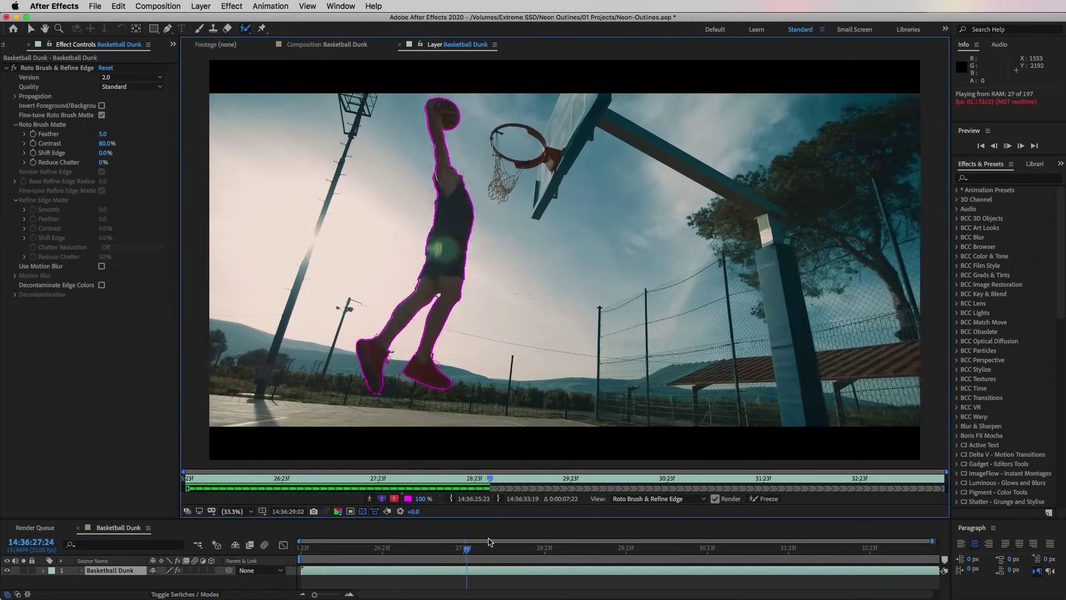
# At the dunk frame, remove the background sliver along the player's raised arm
pyautogui.click(284, 480)
pyautogui.press('super+z')
pyautogui.click(548, 478)
pyautogui.press('/')
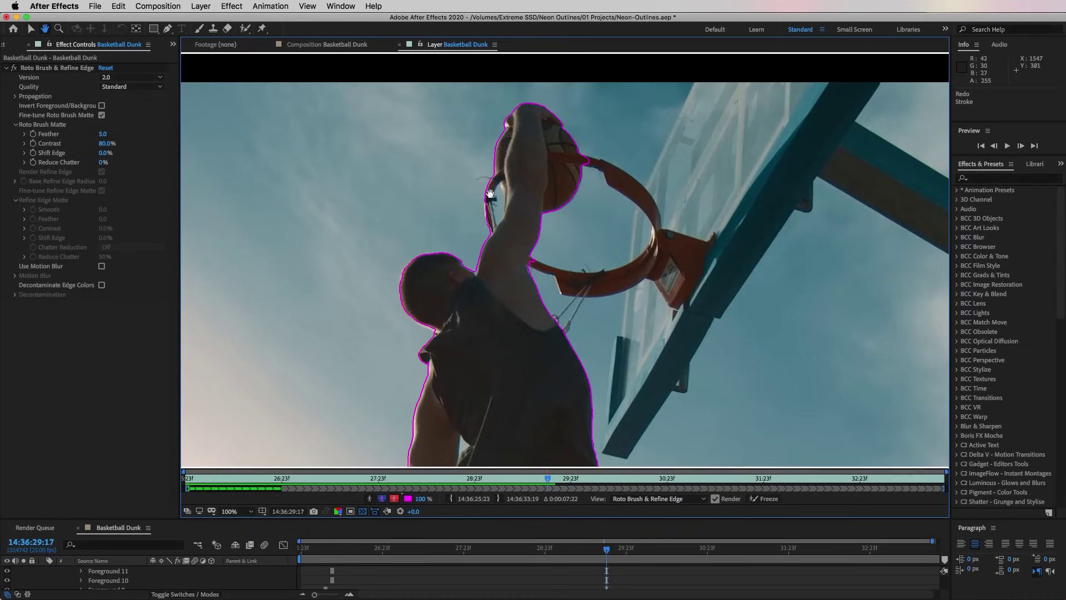
pyautogui.moveTo(491, 154); pyautogui.dragTo(488, 217)
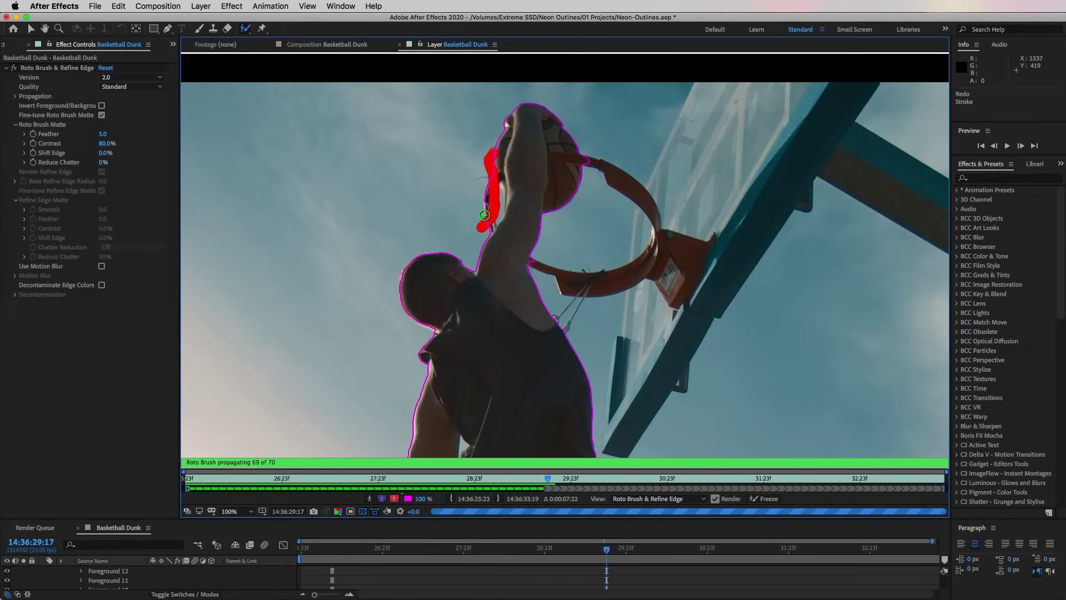
# Step through frames to check the refined outline, then view the composition
pyautogui.press('pagedown')
pyautogui.press('pagedown')
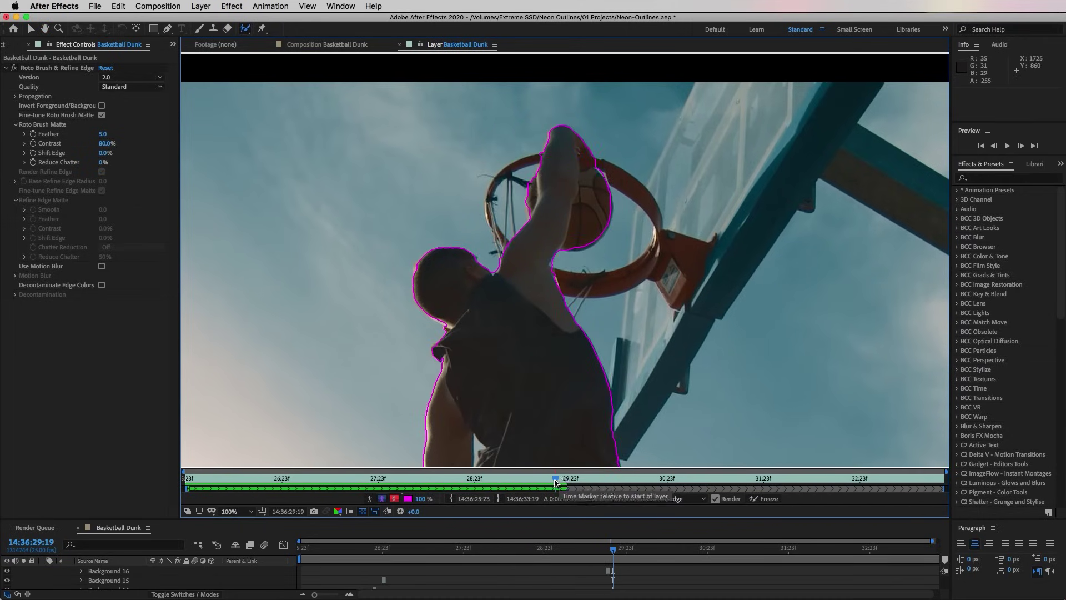
pyautogui.moveTo(555, 478); pyautogui.dragTo(571, 478)
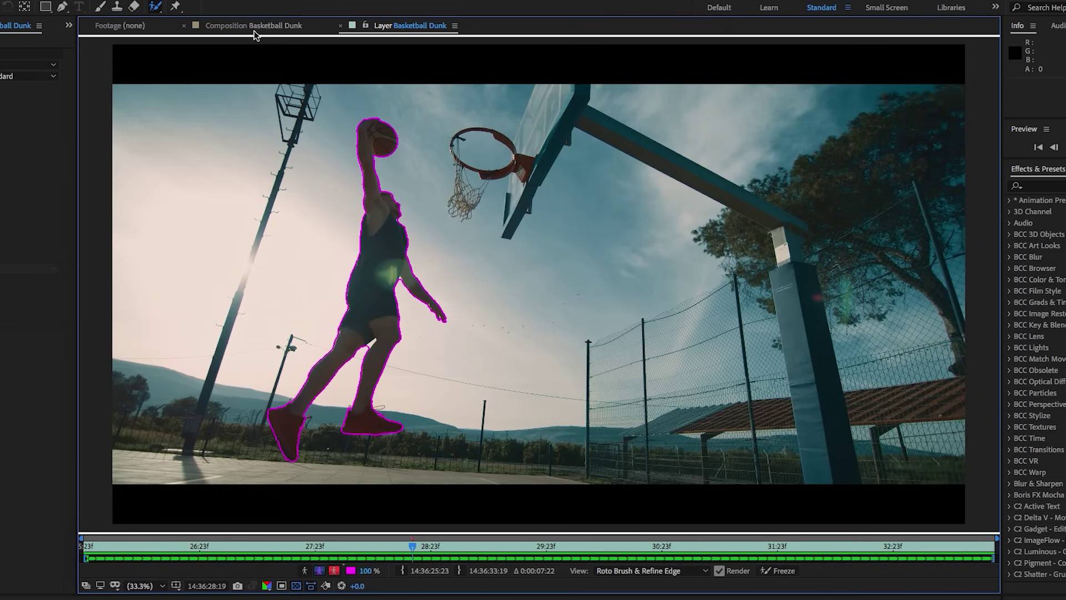
pyautogui.click(253, 27)
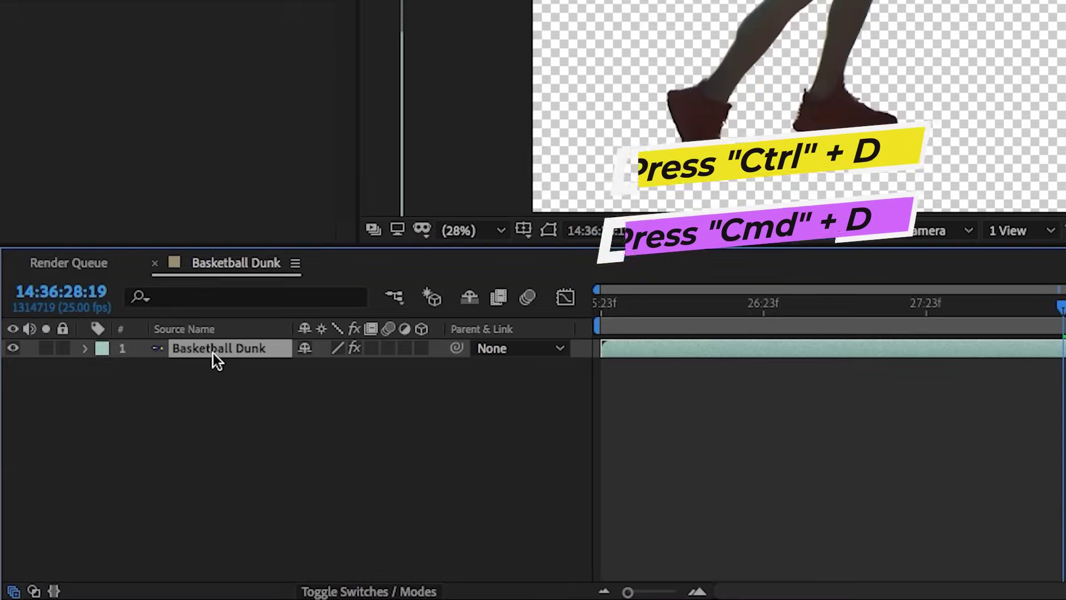
# Duplicate the Basketball Dunk layer with Ctrl+D
pyautogui.hotkey('ctrl', 'd')
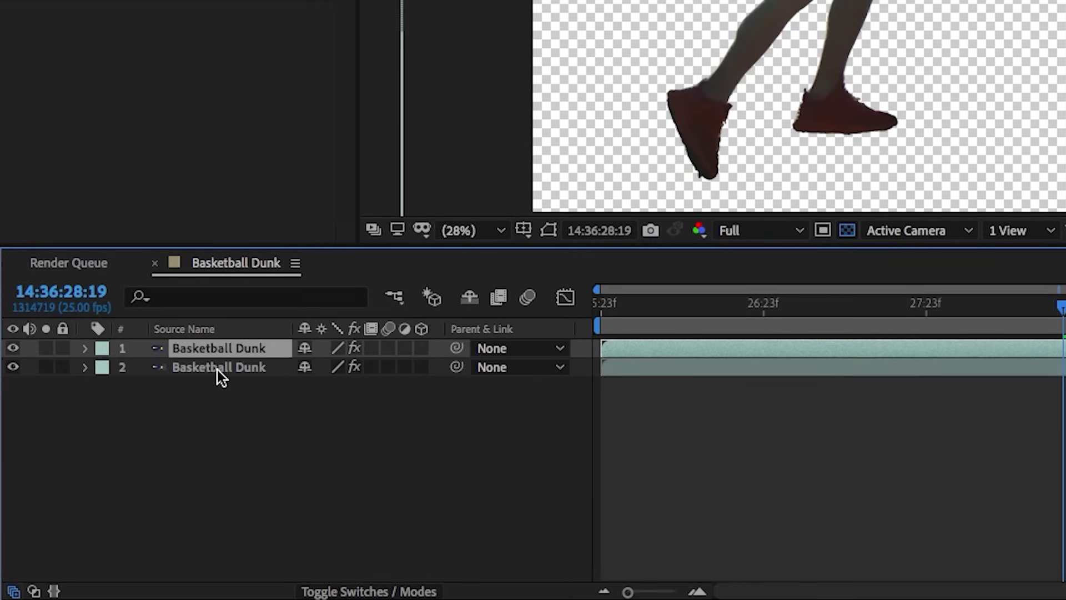
# Delete Roto Brush & Refine Edge from the lower copy and rename it 'Background'
pyautogui.click(217, 370)
pyautogui.press('e')
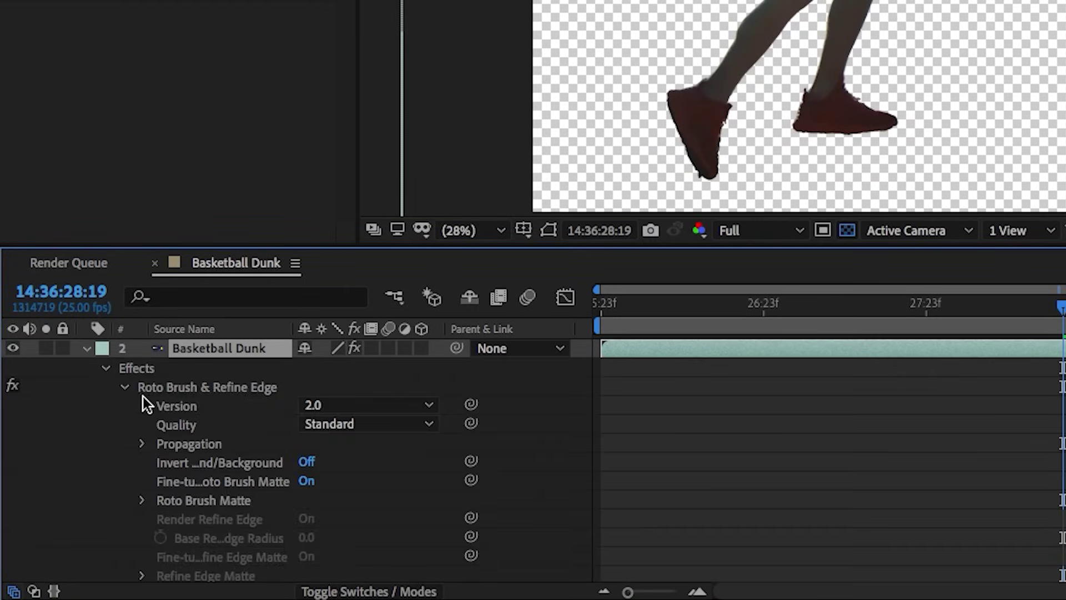
pyautogui.click(163, 387)
pyautogui.press('Delete')
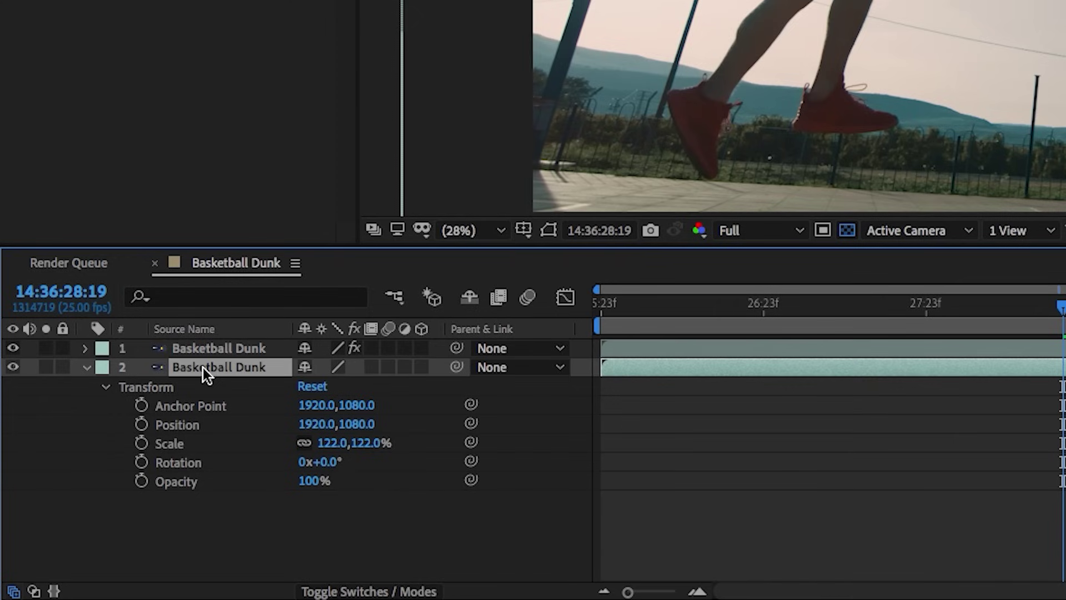
pyautogui.press('Return')
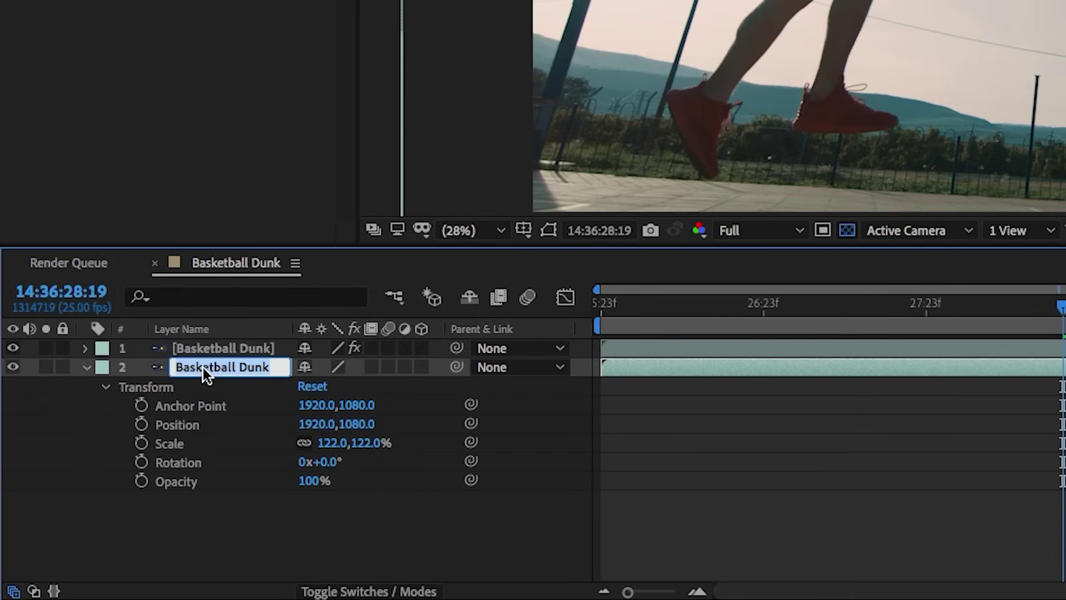
pyautogui.write('Background')
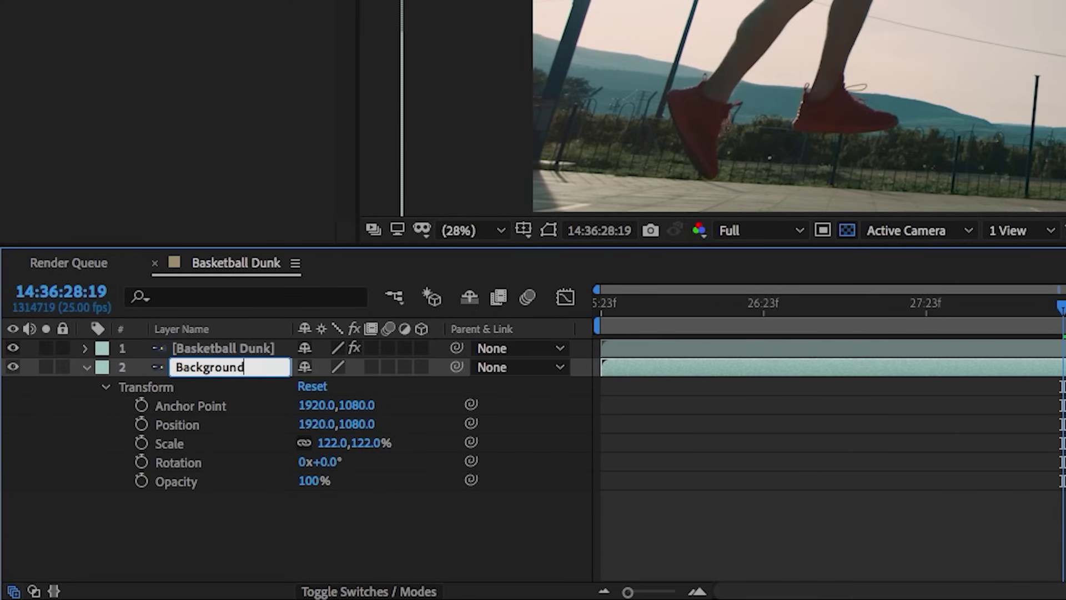
pyautogui.press('Return')
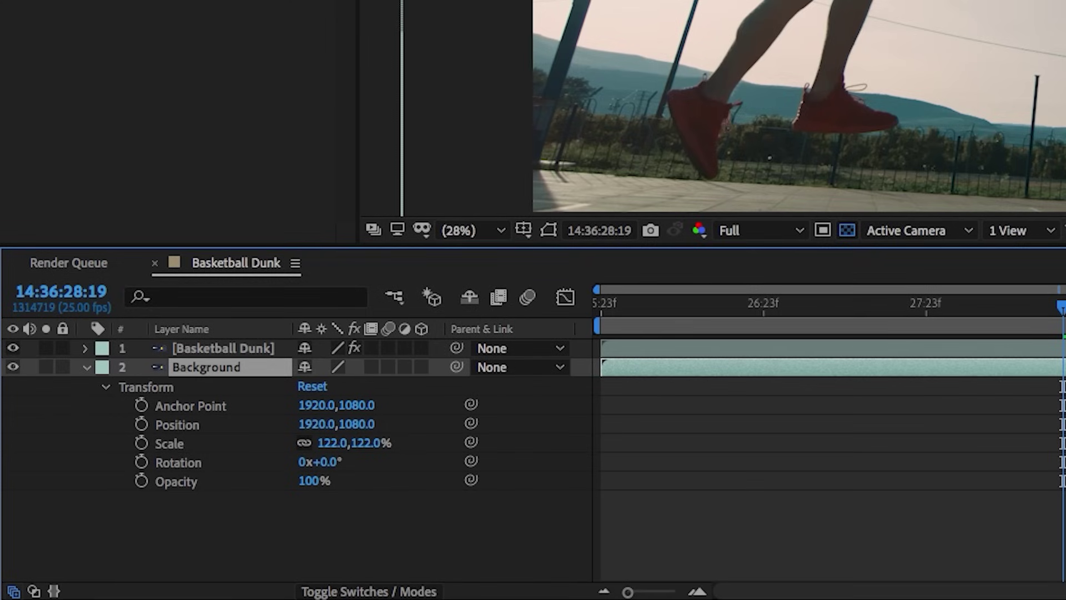
# Toggle the Background layer's visibility to compare, leaving it hidden
pyautogui.click(13, 367)
pyautogui.click(13, 368)
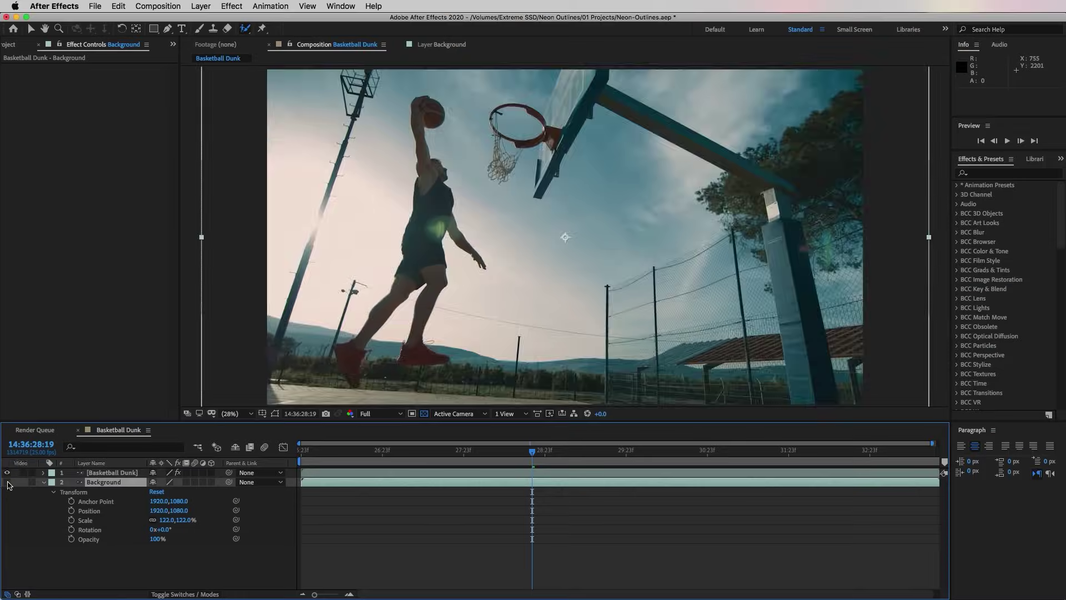
pyautogui.click(7, 482)
pyautogui.click(8, 482)
pyautogui.click(7, 482)
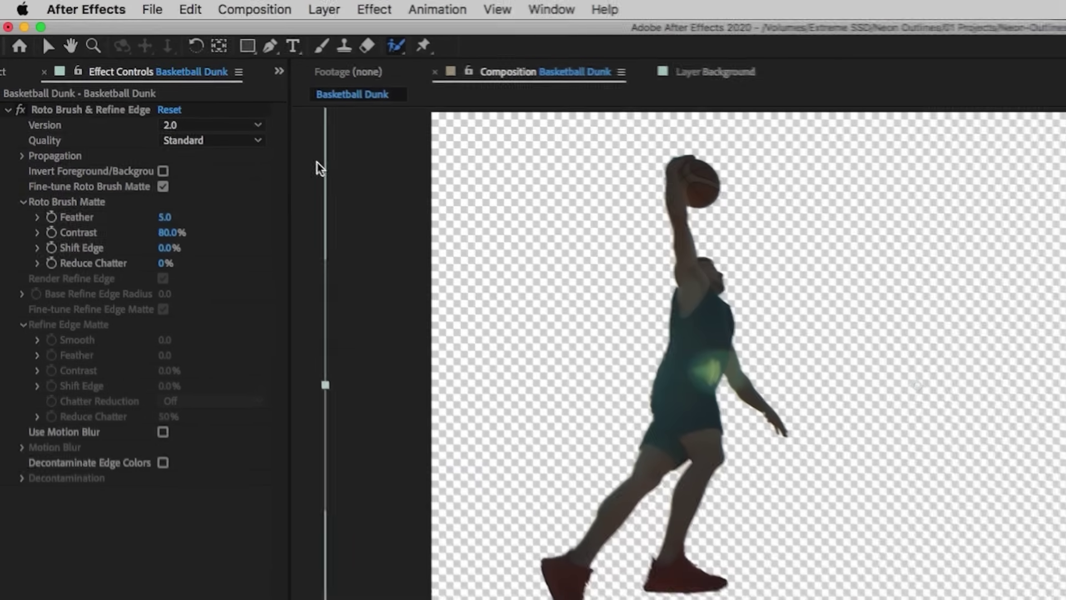
pyautogui.click(201, 6)
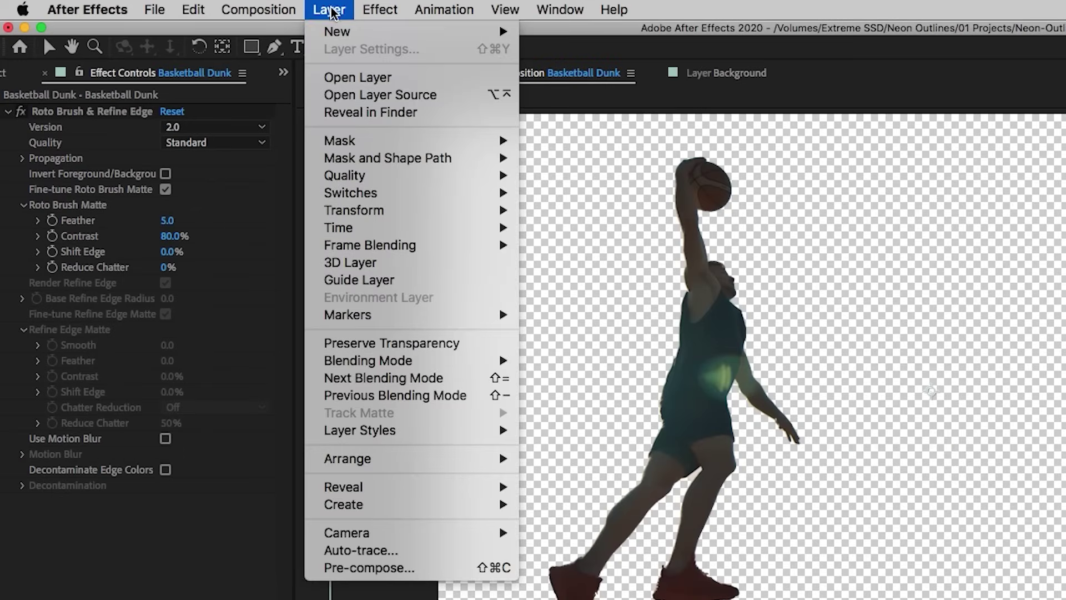
# Auto-trace the Basketball Dunk layer over the Work Area time span, producing five animated masks
pyautogui.click(388, 549)
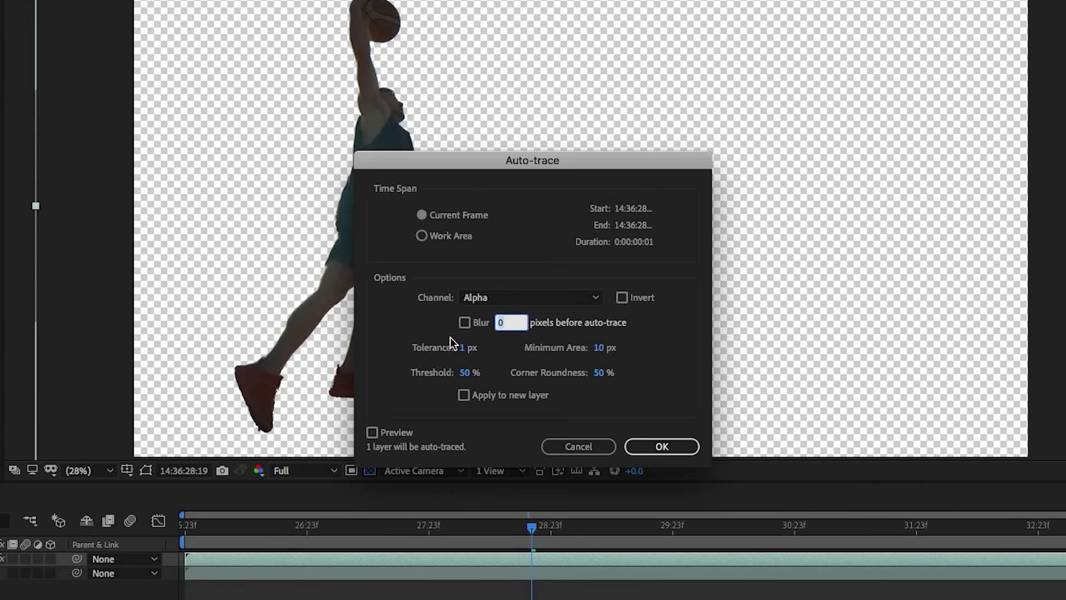
pyautogui.click(422, 236)
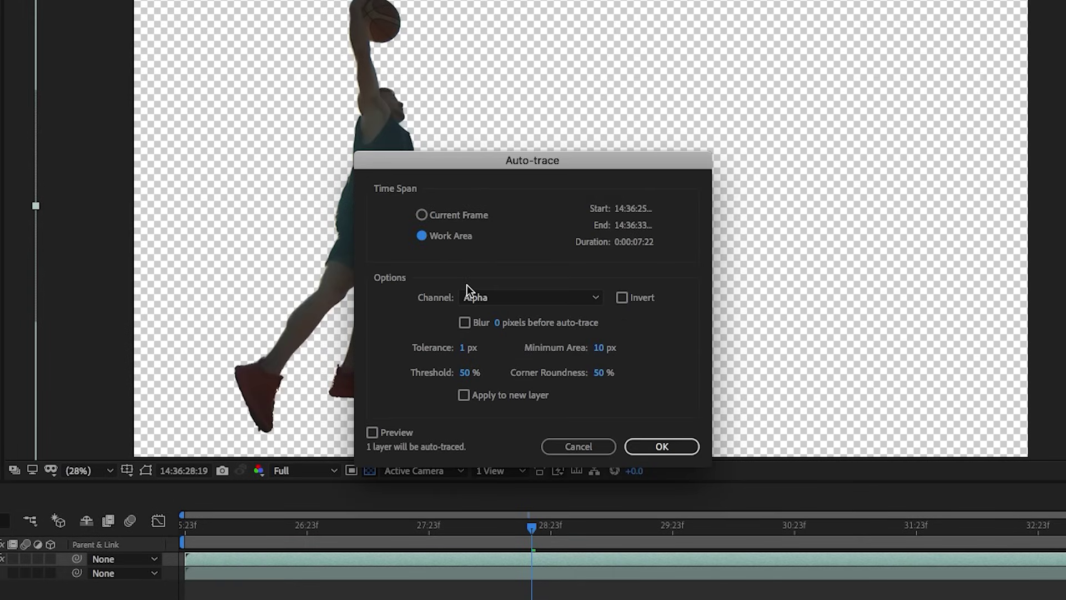
pyautogui.click(673, 447)
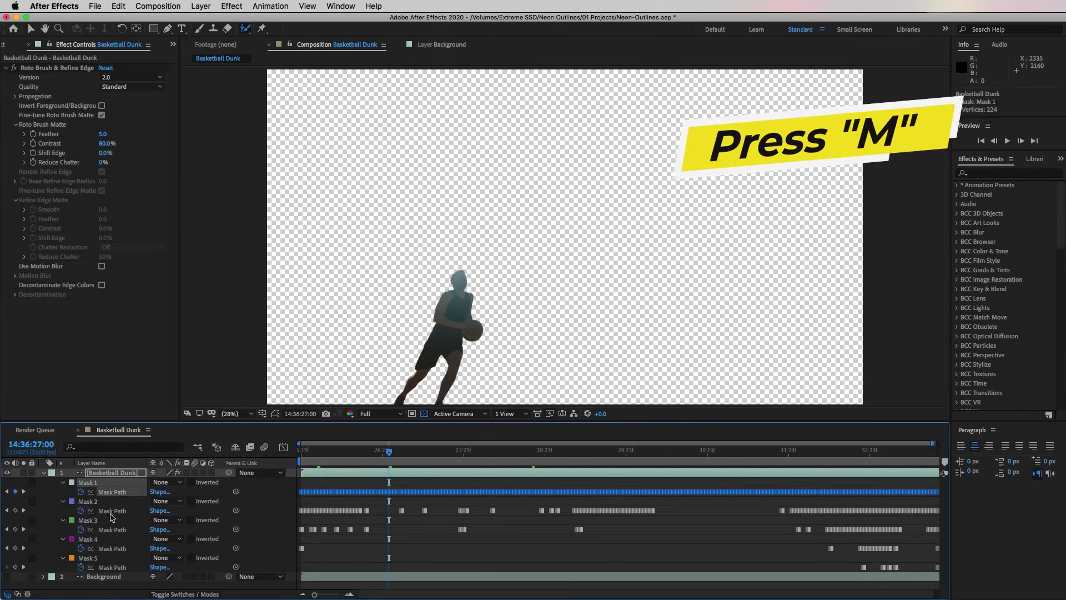
# Select Masks 2 through 5 on the Basketball Dunk layer and delete them
pyautogui.click(87, 501)
pyautogui.keyDown('shift'); pyautogui.click(88, 558); pyautogui.keyUp('shift')
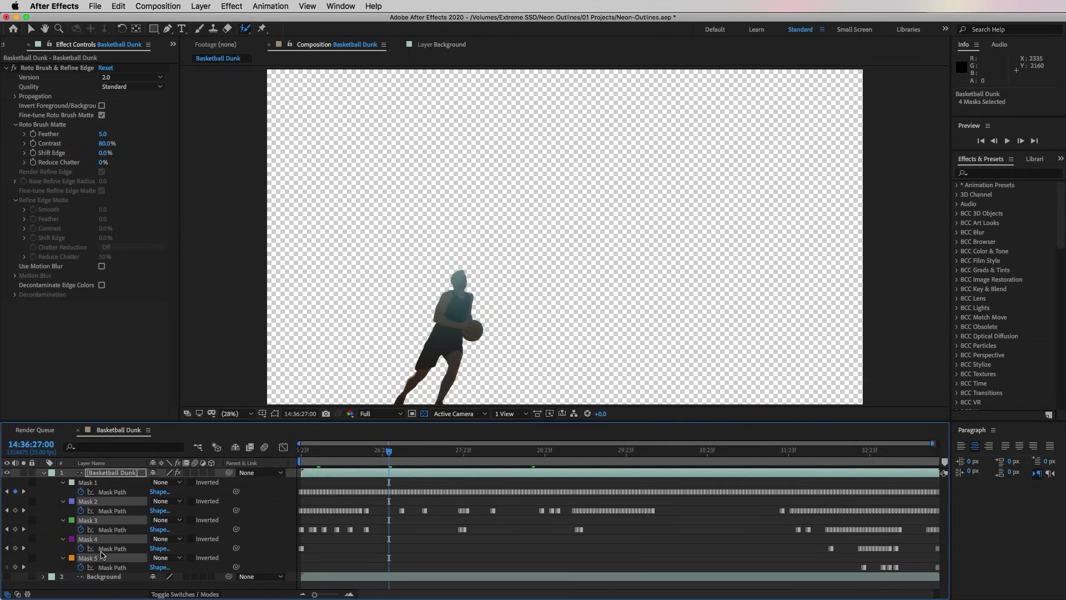
pyautogui.click(93, 484)
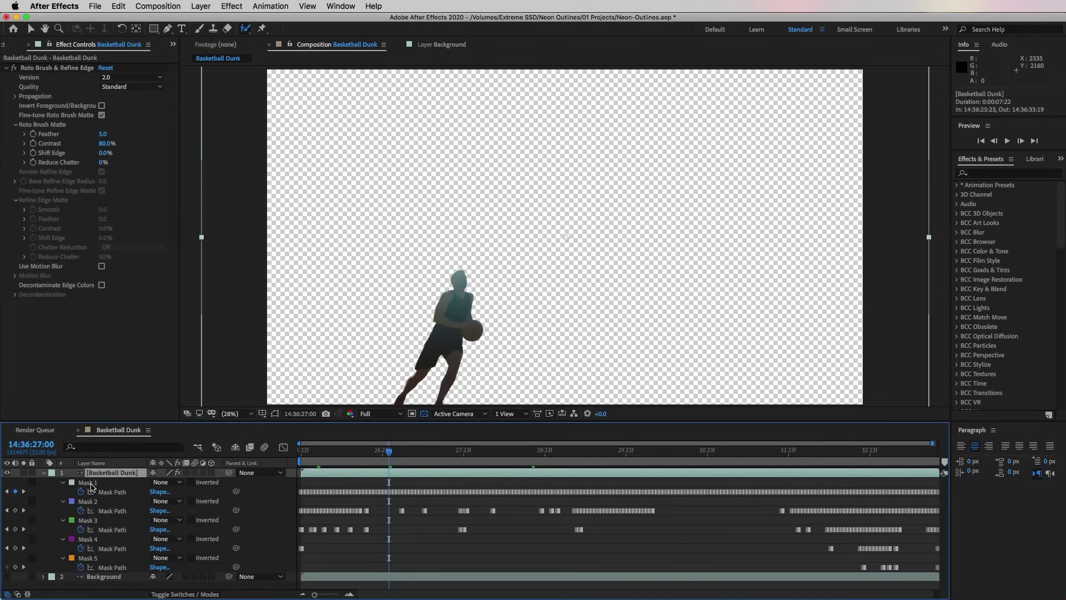
pyautogui.click(91, 484)
pyautogui.click(93, 501)
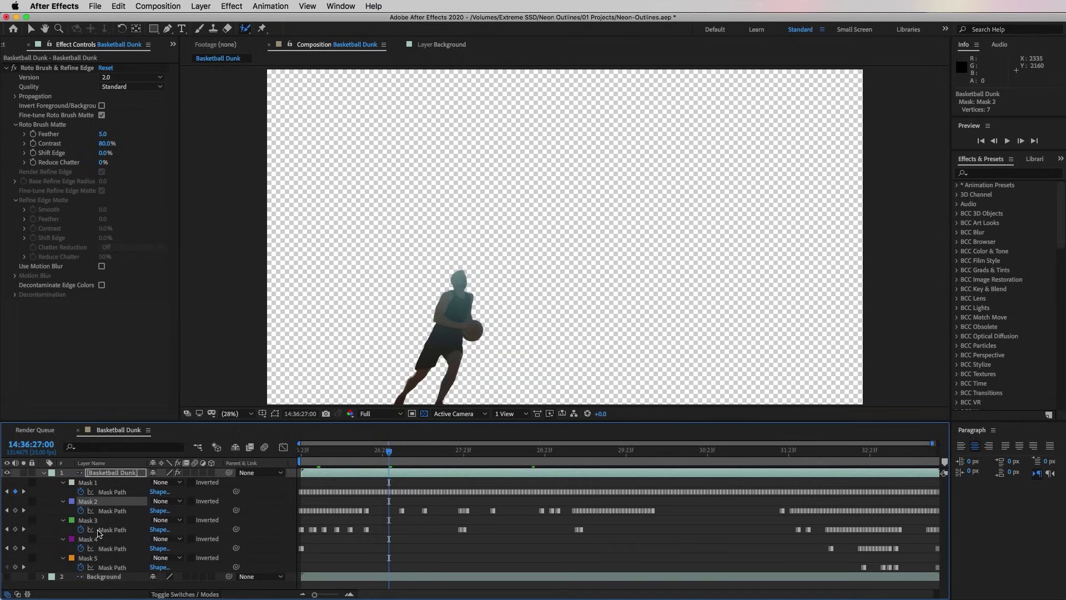
pyautogui.keyDown('shift'); pyautogui.click(92, 559); pyautogui.keyUp('shift')
pyautogui.press('Delete')
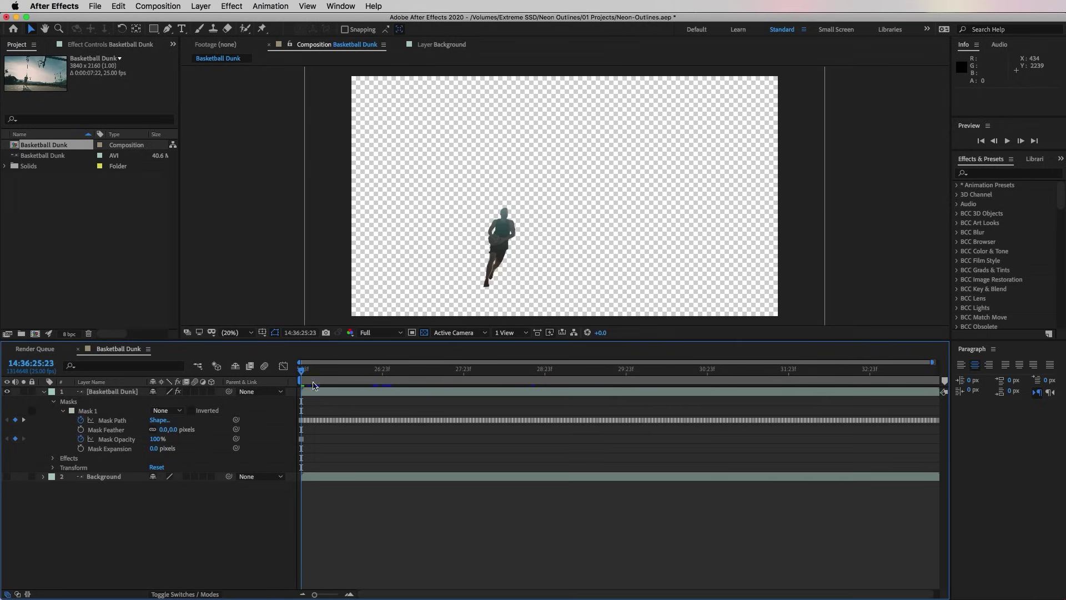
# Cut the remaining Mask 1 from the Basketball Dunk layer
pyautogui.click(87, 411)
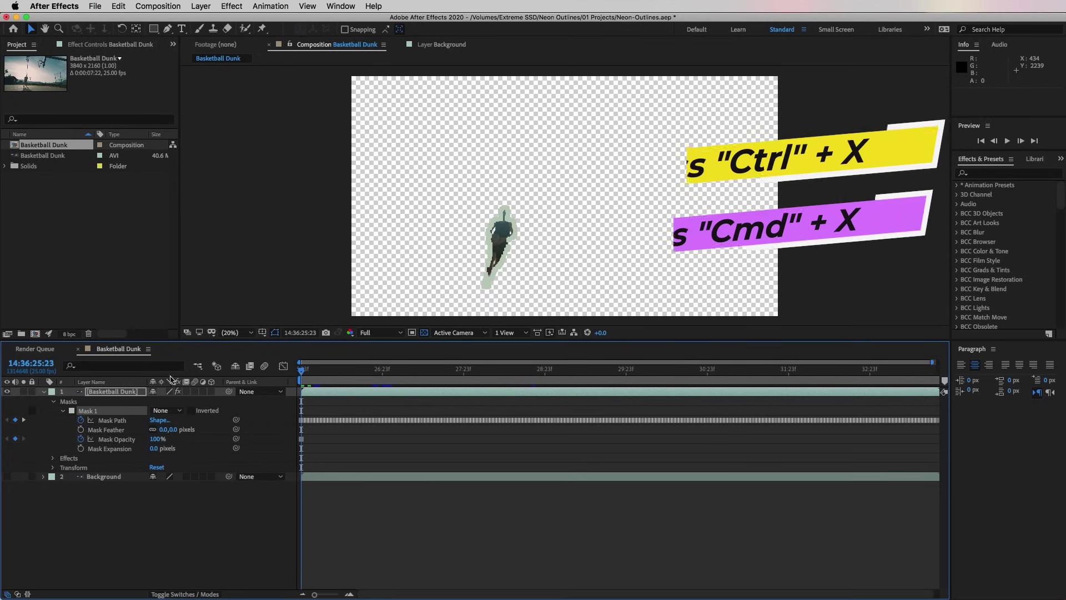
pyautogui.click(82, 430)
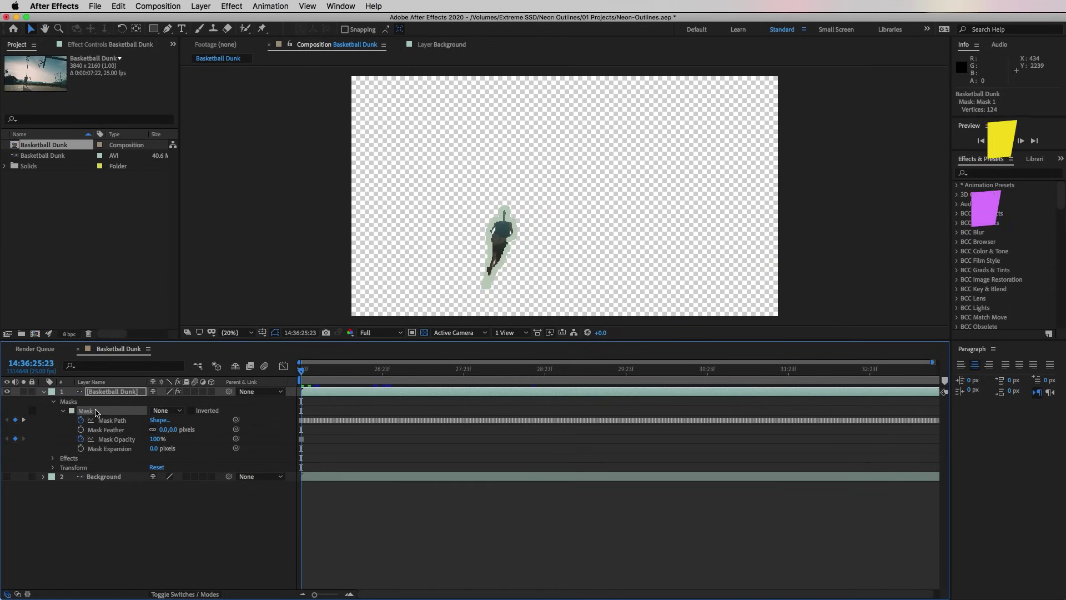
pyautogui.press('super+x')
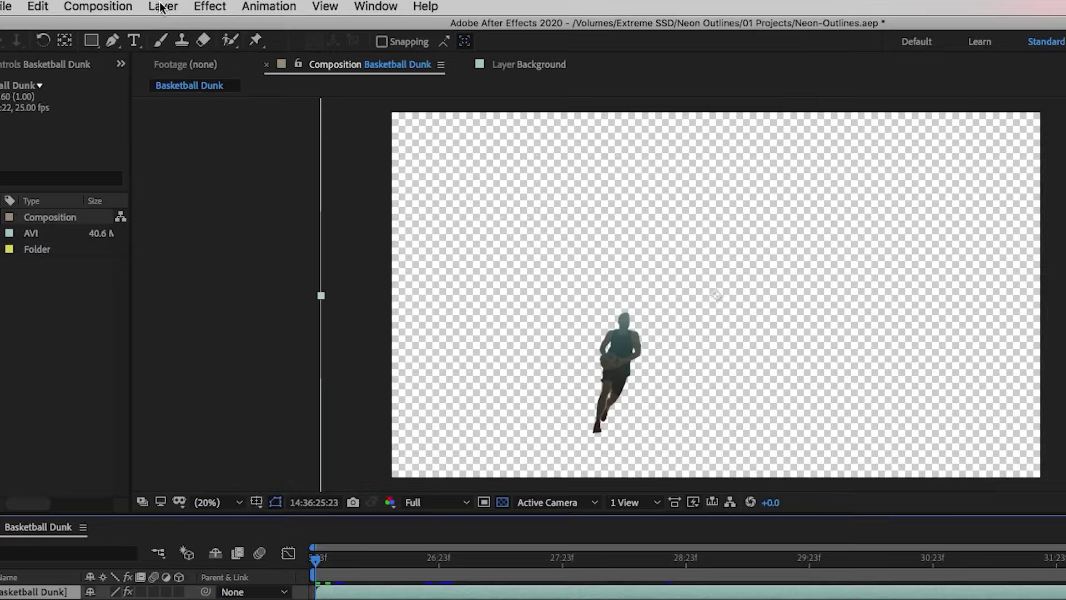
# Create a black 3840×2160 solid named 'Mask and Effects' and select it
pyautogui.click(201, 6)
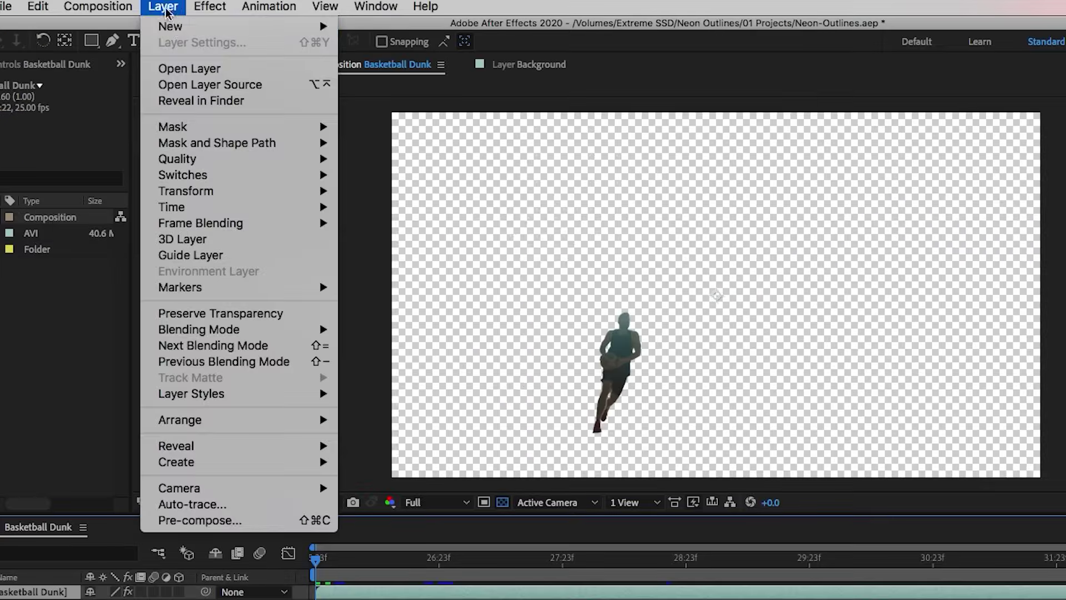
pyautogui.moveTo(205, 19)
pyautogui.click(395, 56)
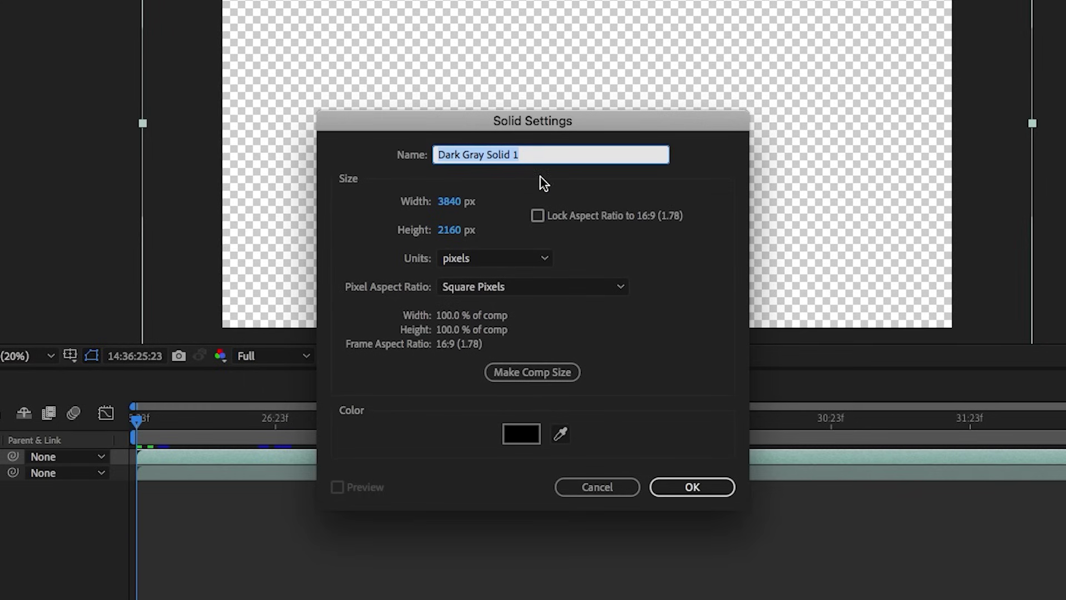
pyautogui.write('Masks')
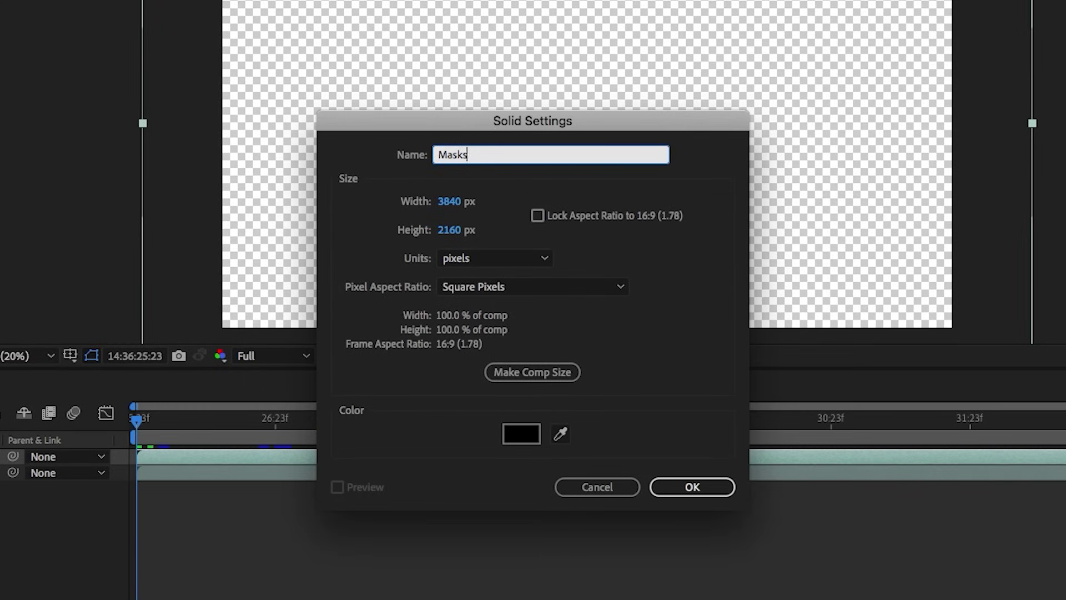
pyautogui.press('BackSpace')
pyautogui.write('and Effects')
pyautogui.click(693, 487)
pyautogui.click(118, 392)
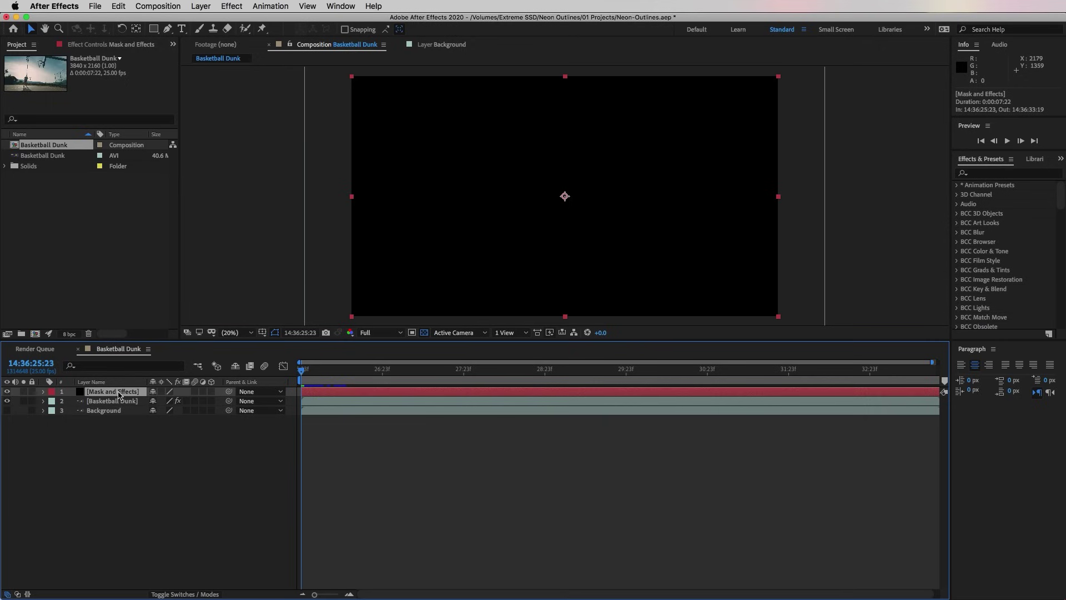
# Paste Mask 1 onto the Mask and Effects solid and confirm it under its Masks
pyautogui.press('super+v')
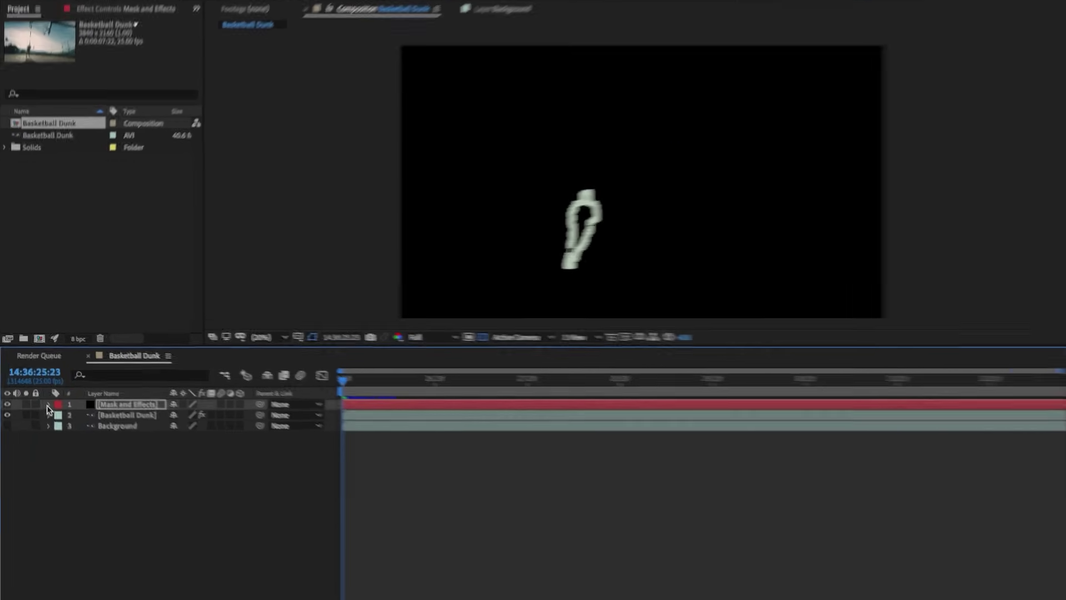
pyautogui.click(47, 405)
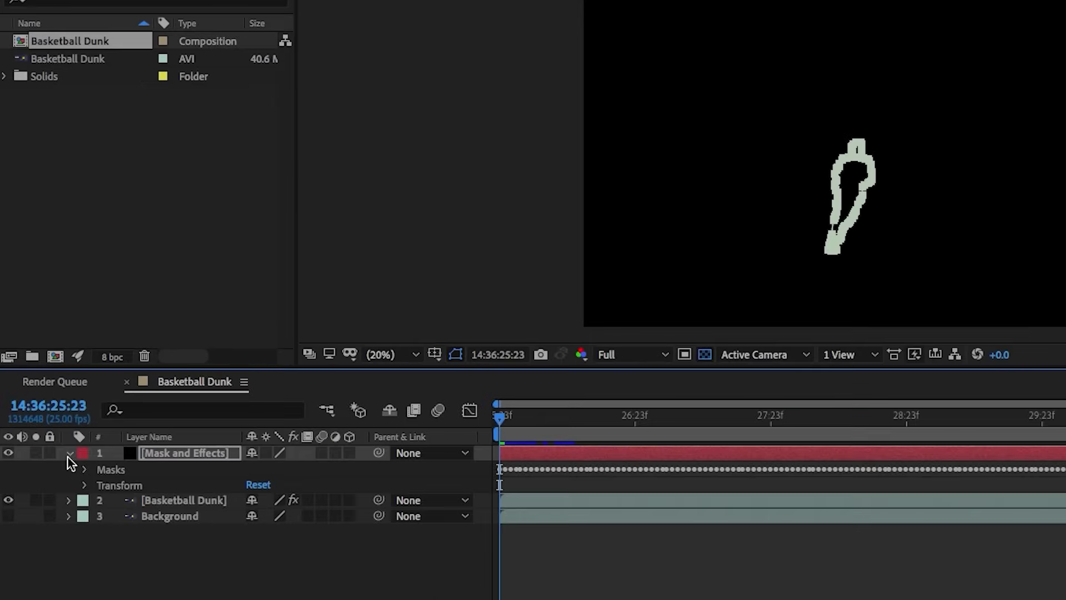
pyautogui.click(86, 470)
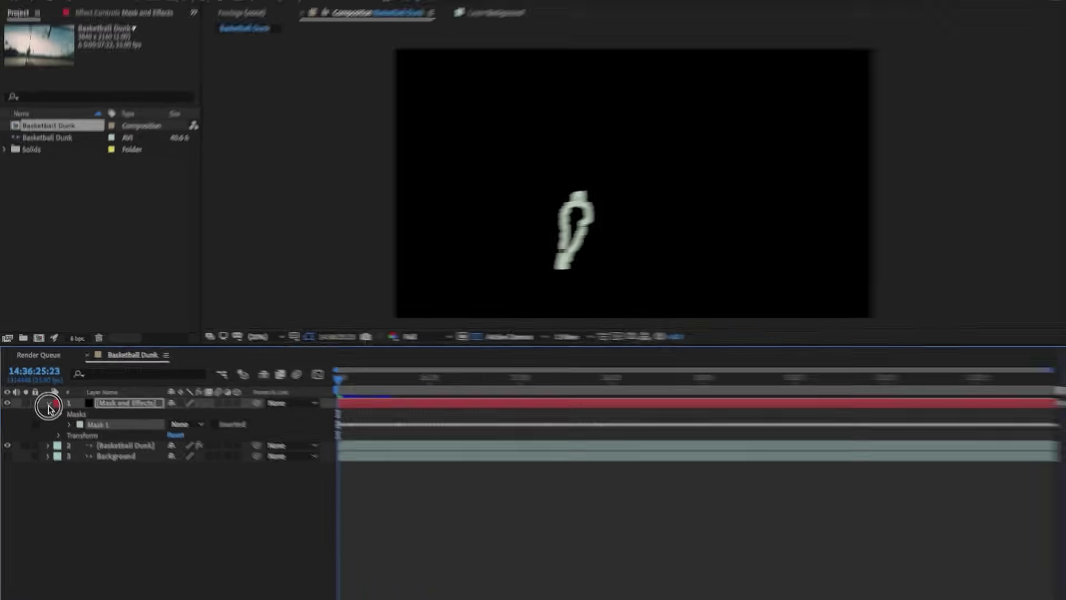
pyautogui.click(48, 405)
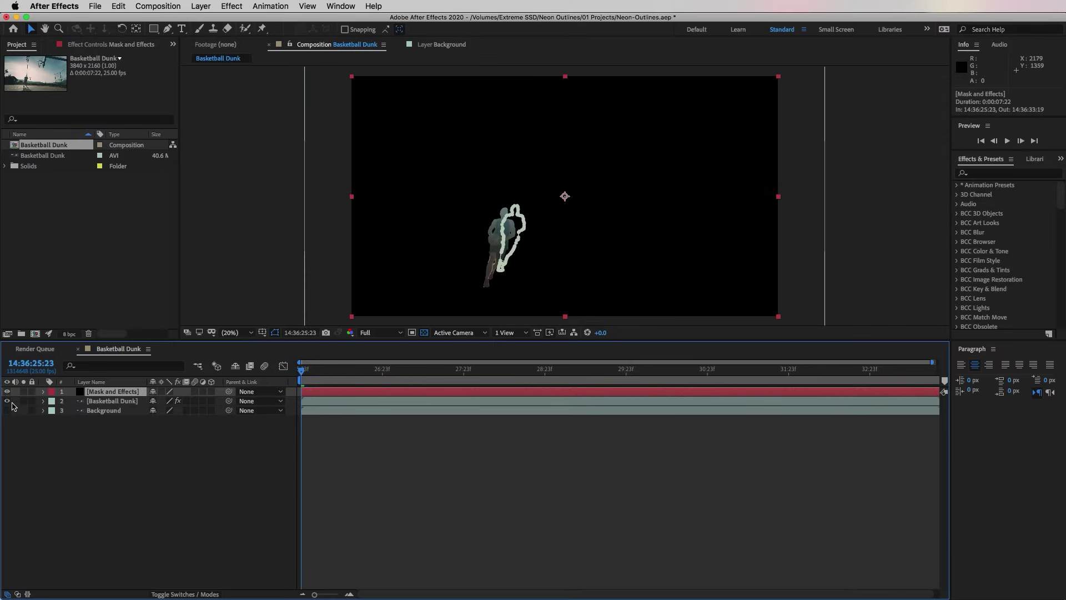
pyautogui.press('super+Tab')
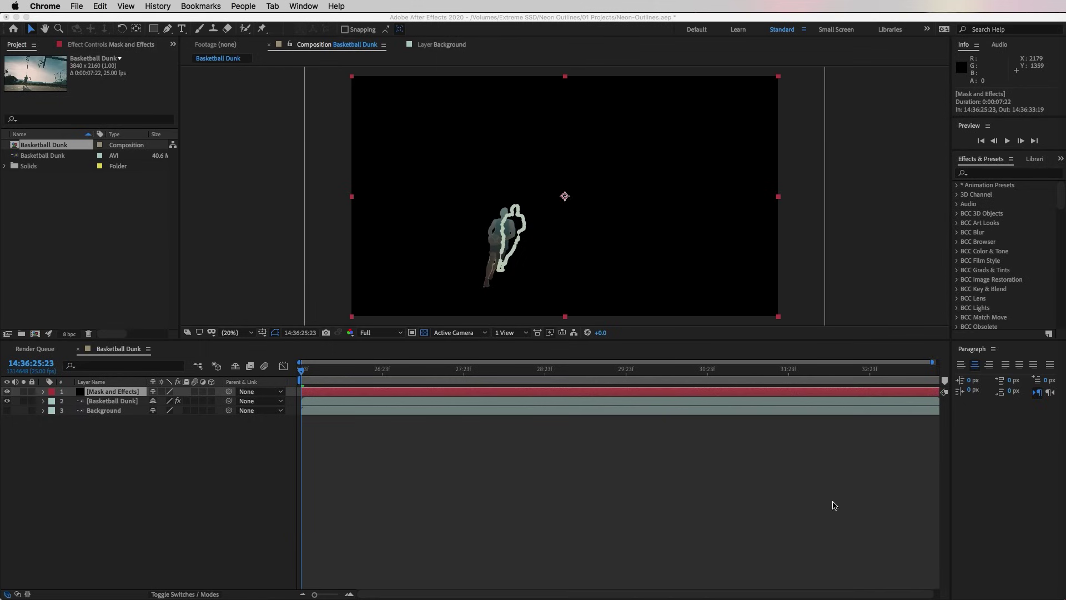
# Set the Mask and Effects solid's blending mode to Screen
pyautogui.rightClick(105, 393)
pyautogui.moveTo(181, 525)
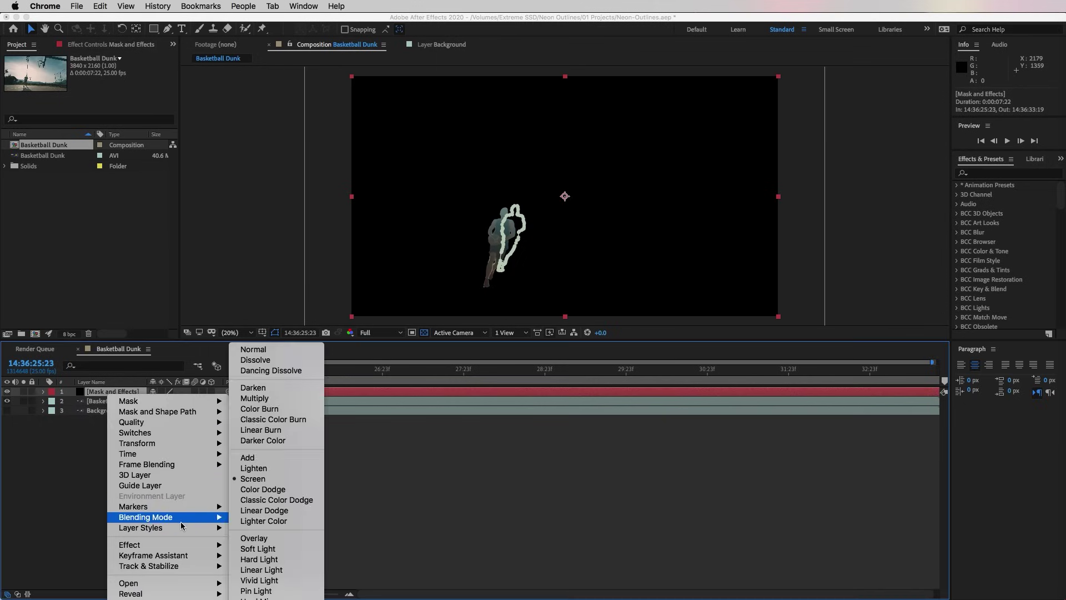
pyautogui.click(279, 480)
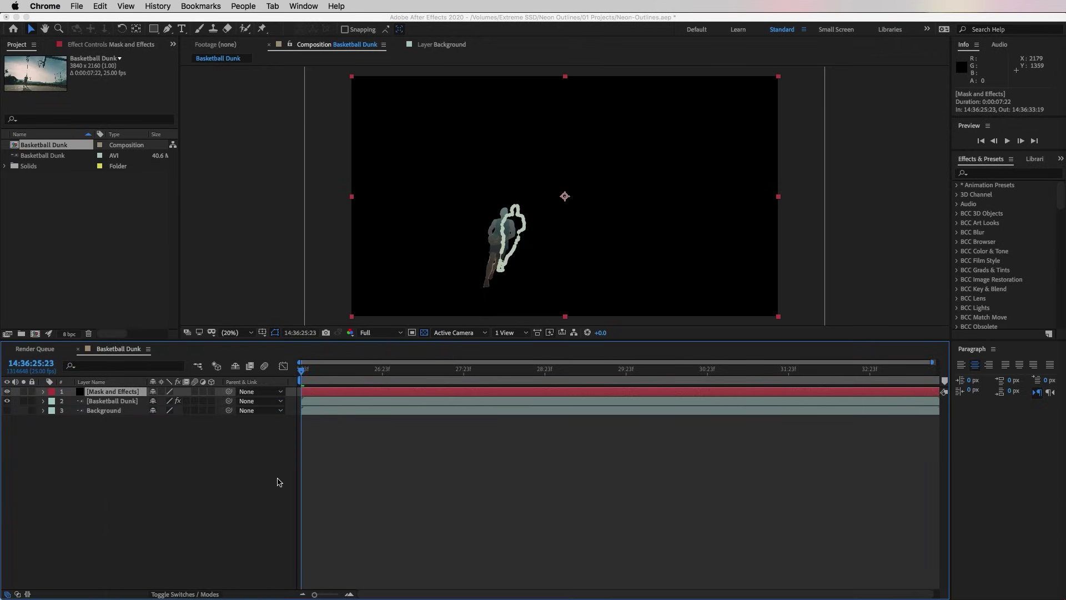
# Hide the Basketball Dunk layer, show Background, and scrub forward to check the outline
pyautogui.click(8, 405)
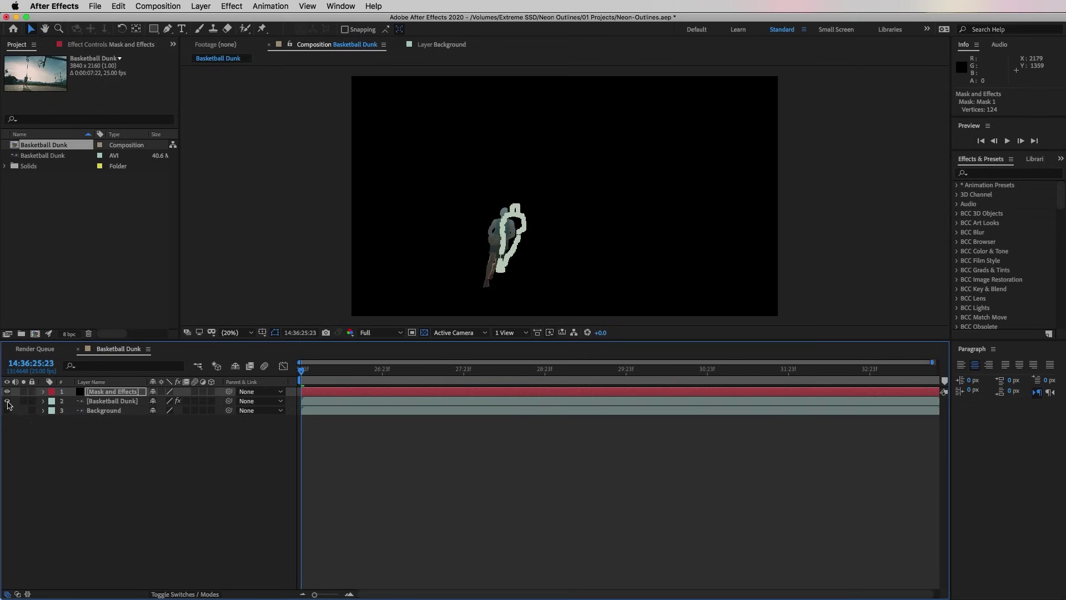
pyautogui.click(7, 401)
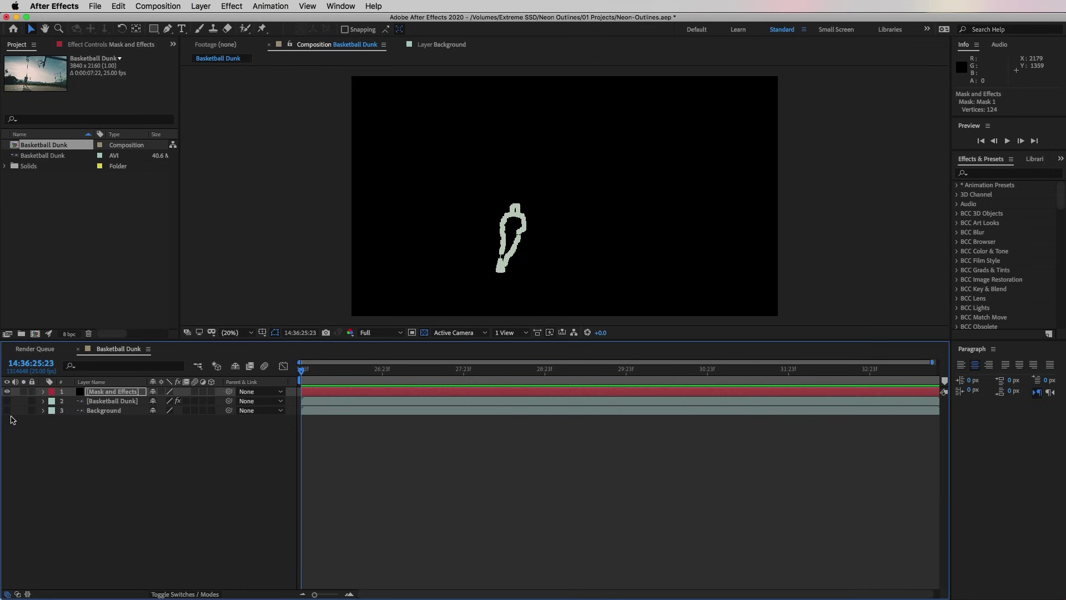
pyautogui.click(7, 411)
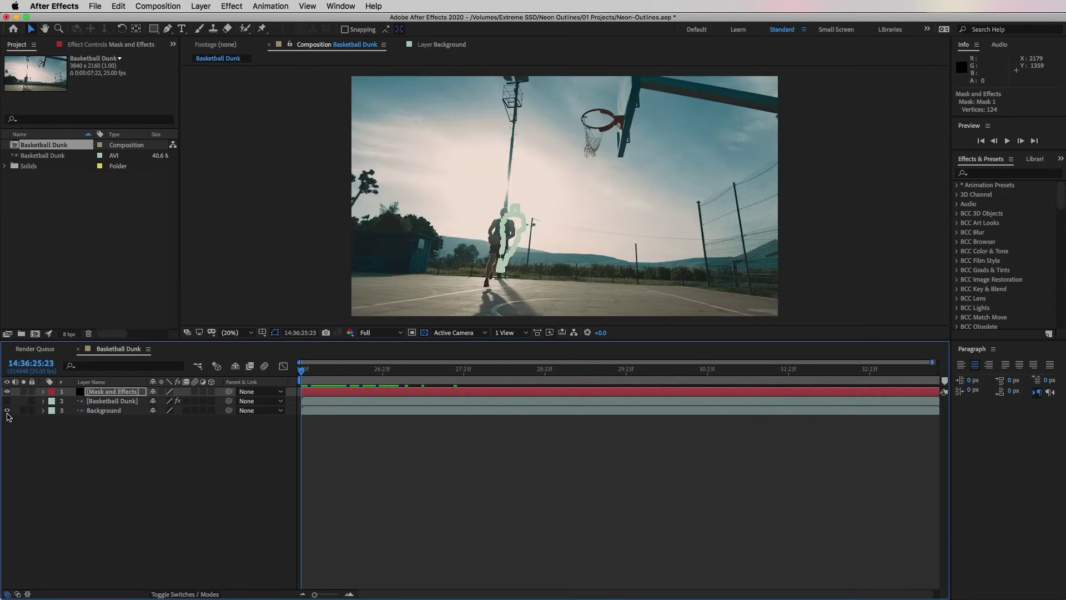
pyautogui.moveTo(303, 369); pyautogui.dragTo(447, 374)
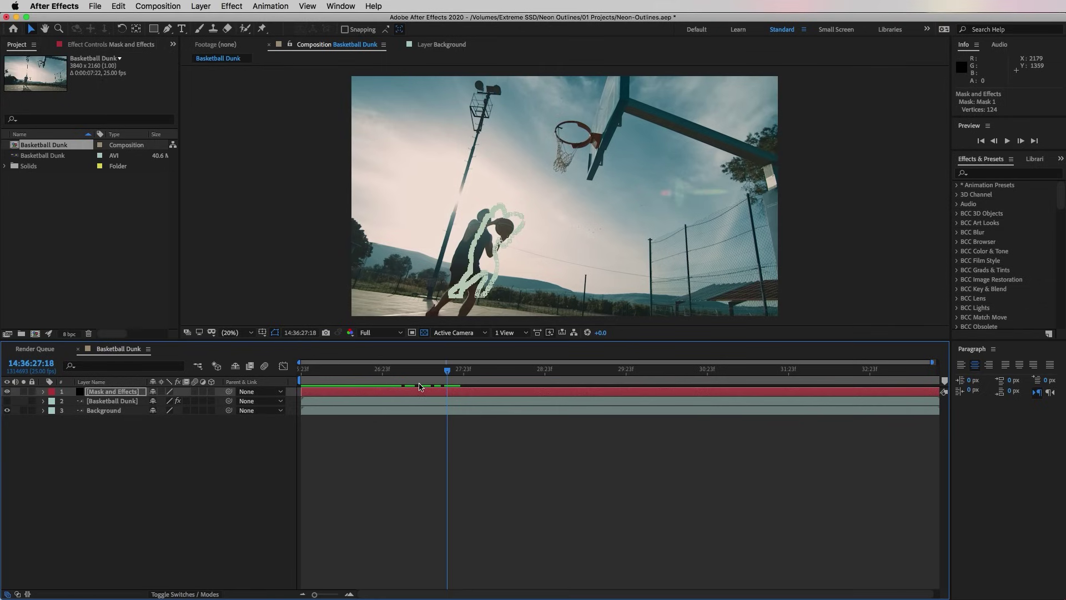
# Check Background's 122% scale and set the Mask and Effects layer's Scale to 122 to match
pyautogui.click(97, 412)
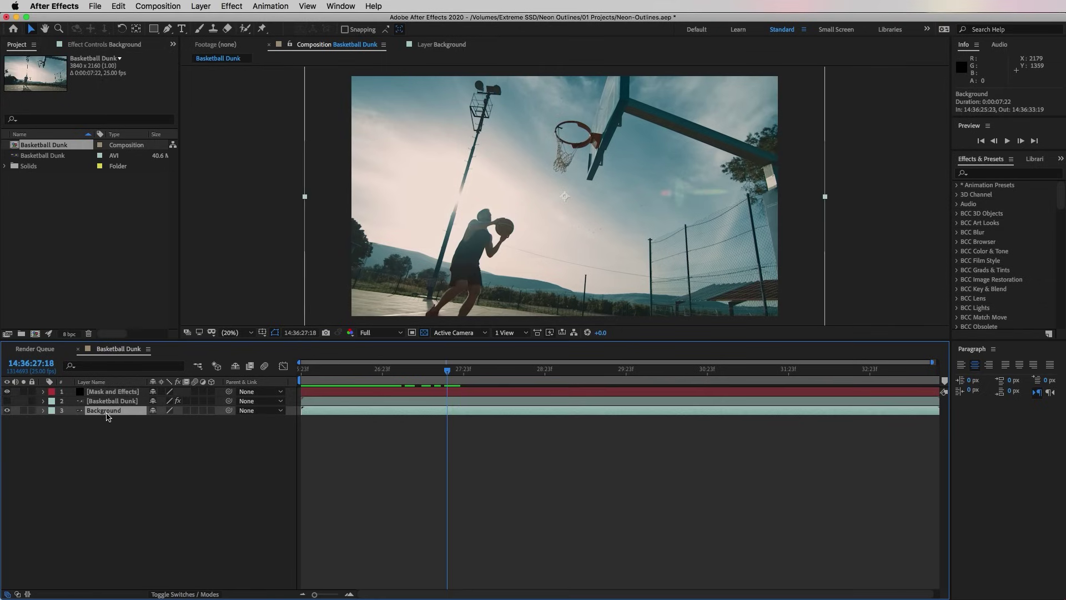
pyautogui.press('s')
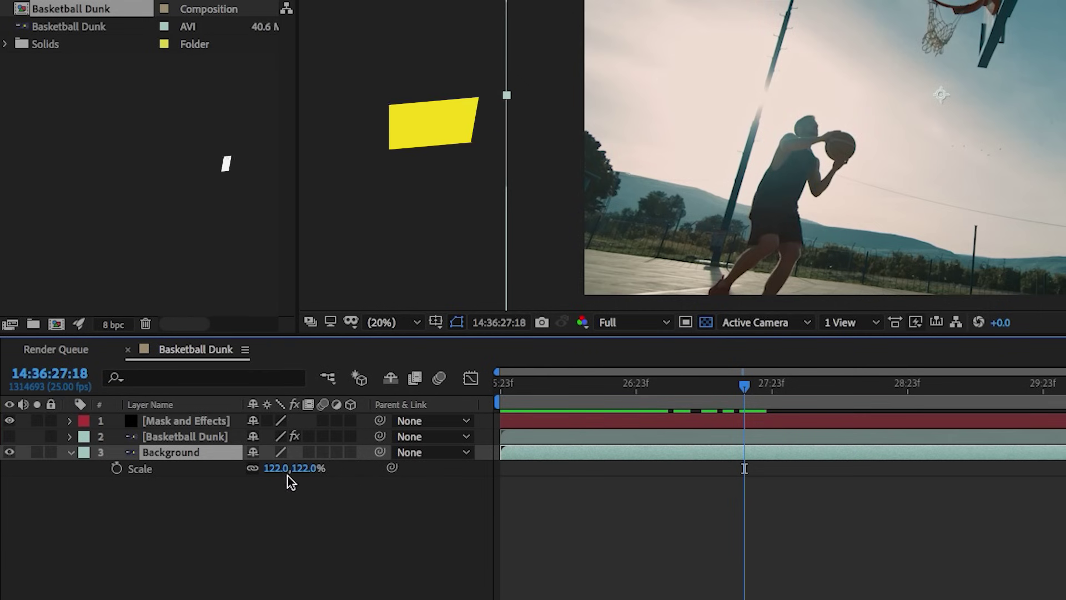
pyautogui.click(194, 420)
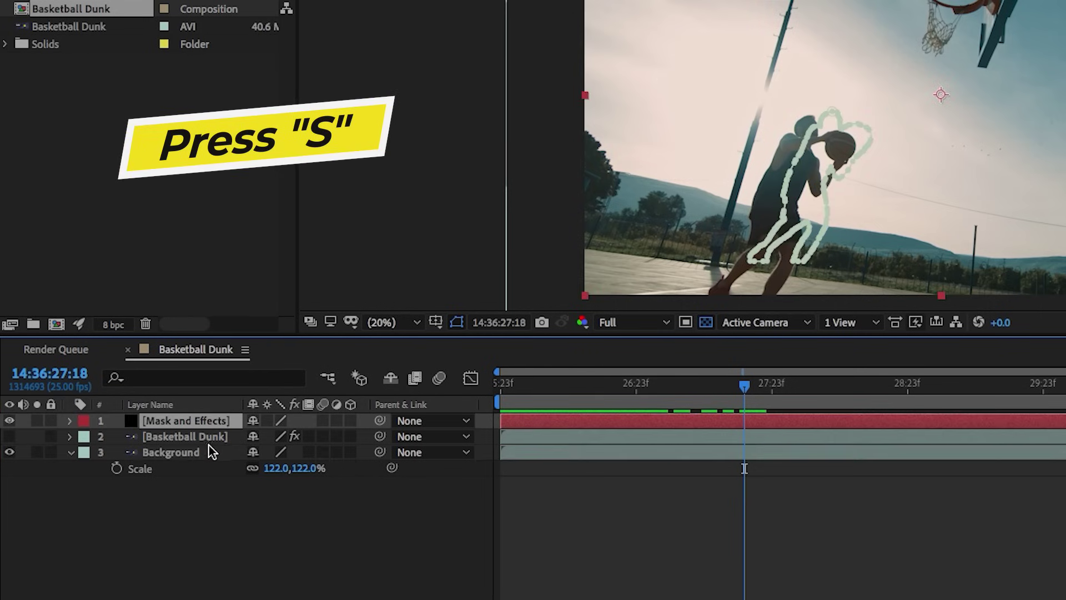
pyautogui.press('s')
pyautogui.click(278, 436)
pyautogui.write('122')
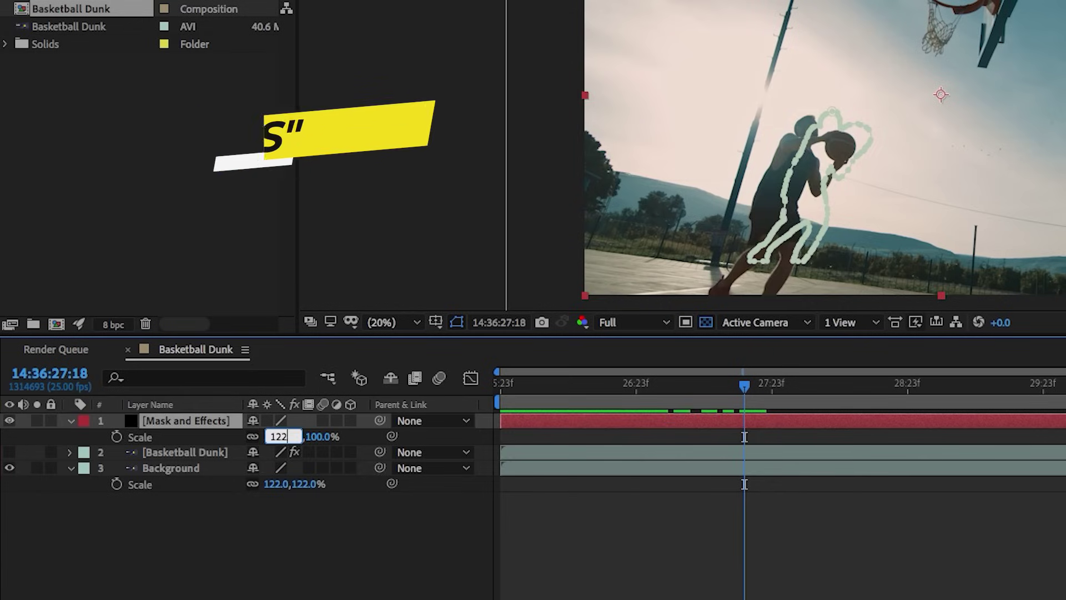
pyautogui.press('Return')
pyautogui.click(679, 384)
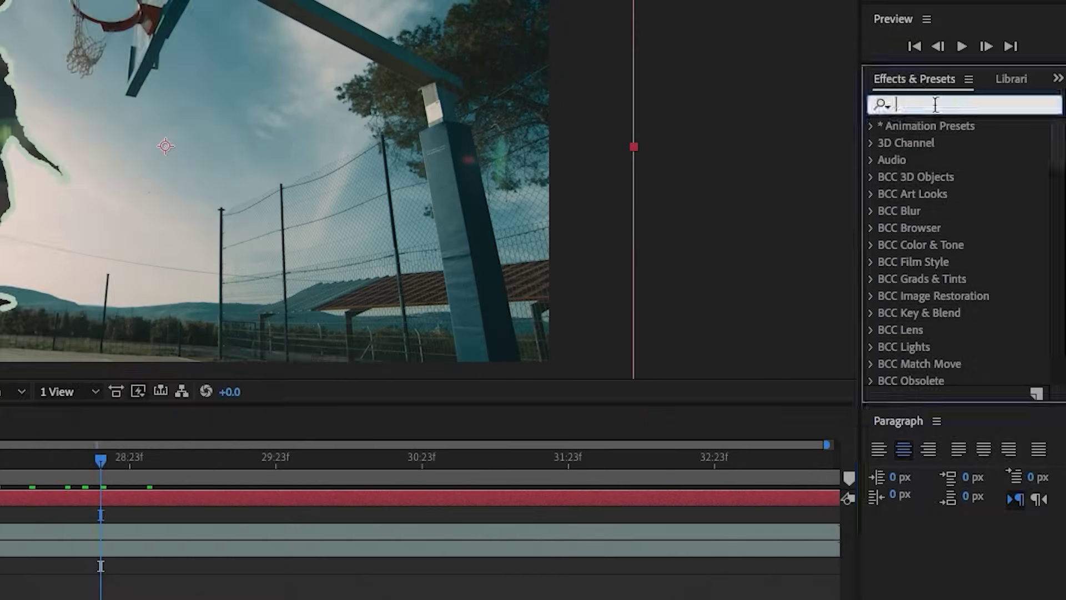
# Apply a Stroke effect on All Masks, coloured bright green, with brush size 10
pyautogui.write('stroke')
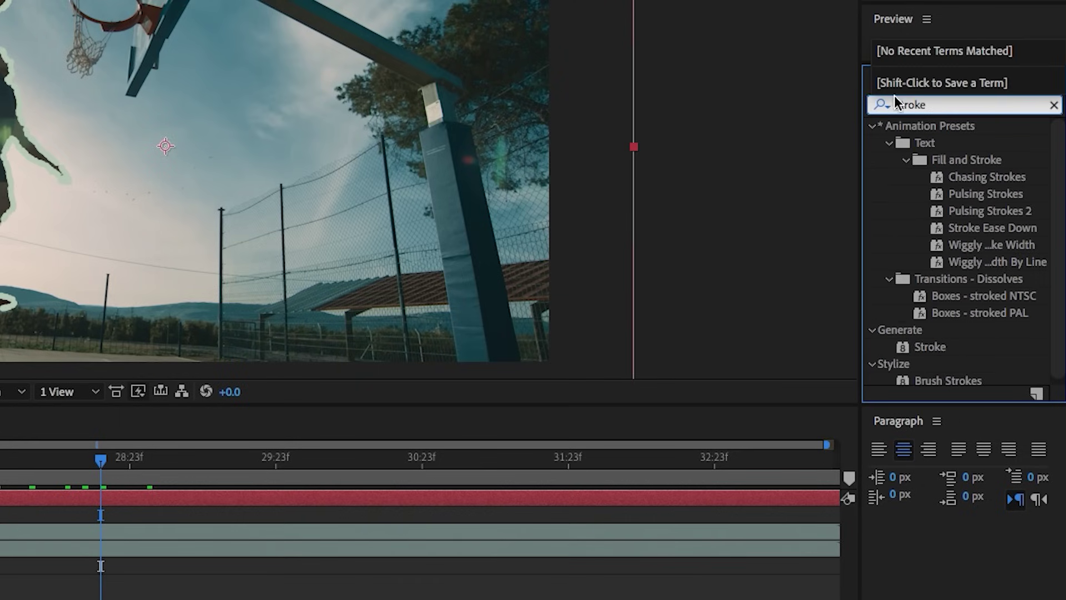
pyautogui.click(935, 347)
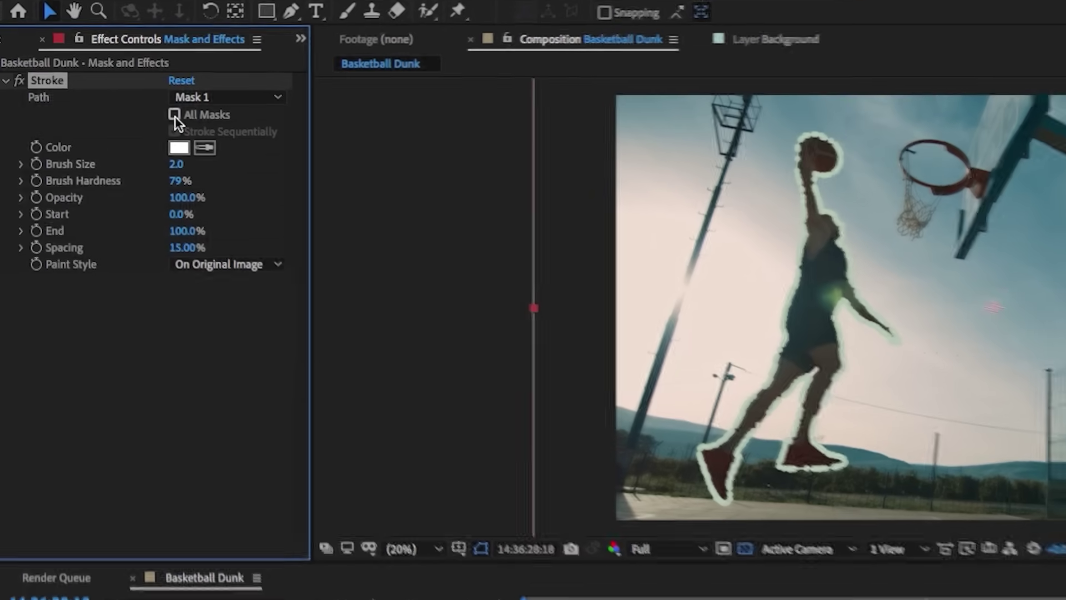
pyautogui.click(178, 116)
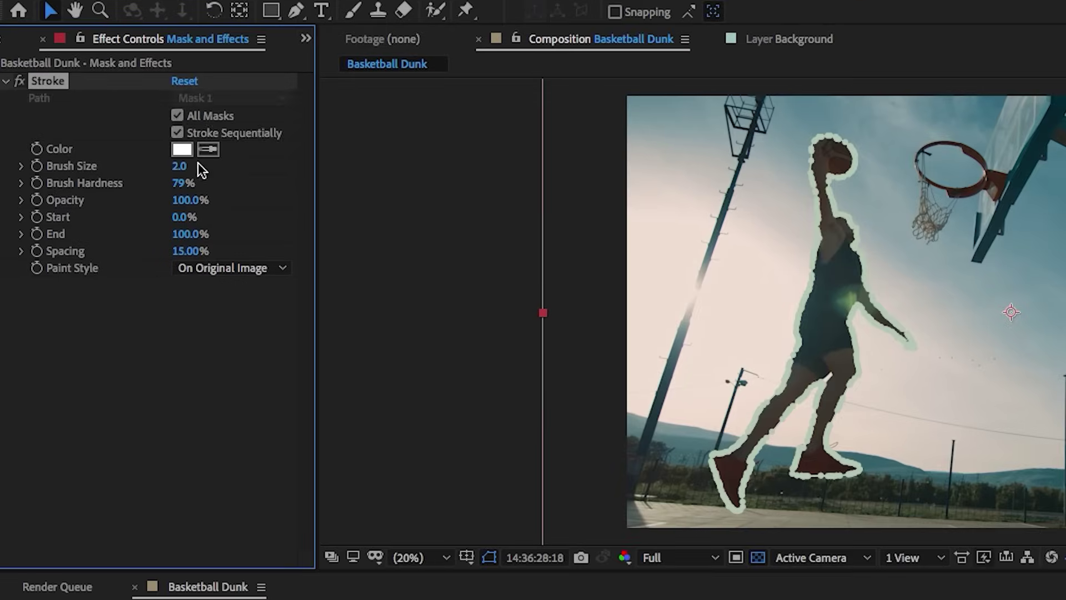
pyautogui.click(181, 150)
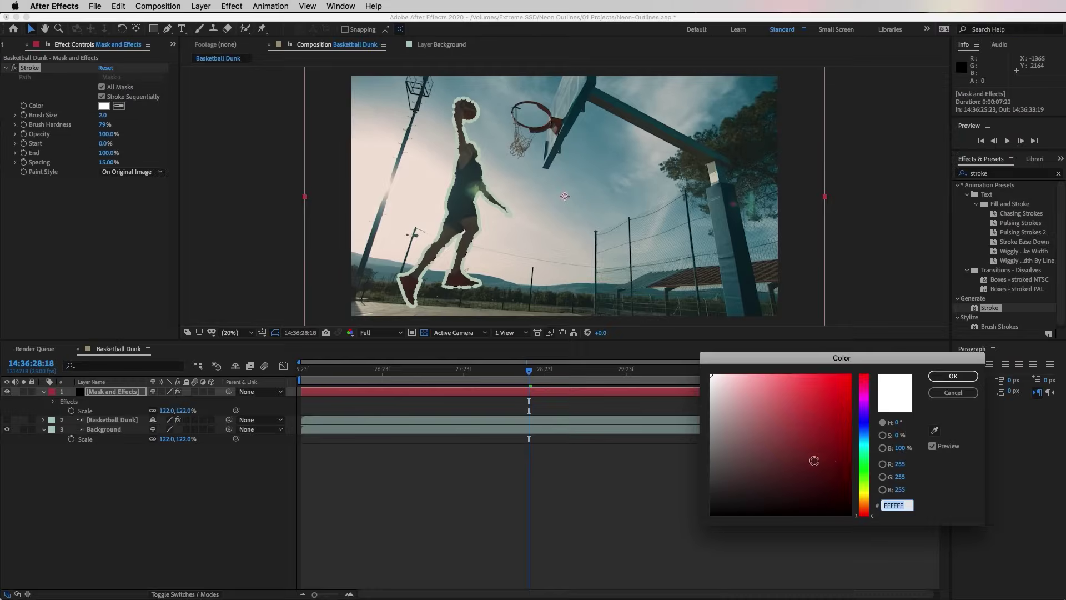
pyautogui.moveTo(864, 489); pyautogui.dragTo(869, 474)
pyautogui.moveTo(837, 396); pyautogui.dragTo(849, 379)
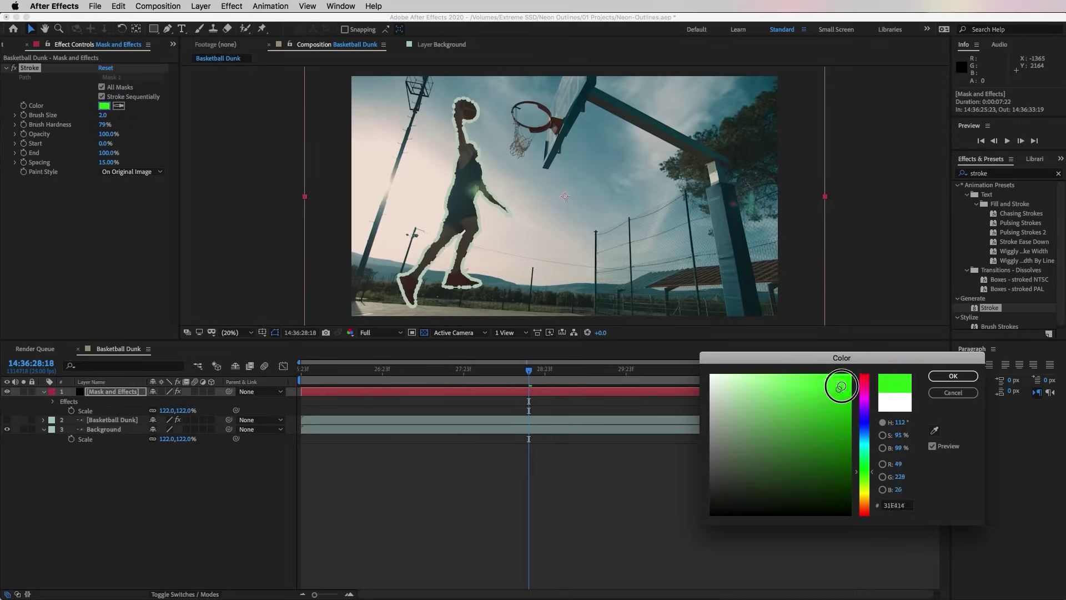
pyautogui.click(953, 376)
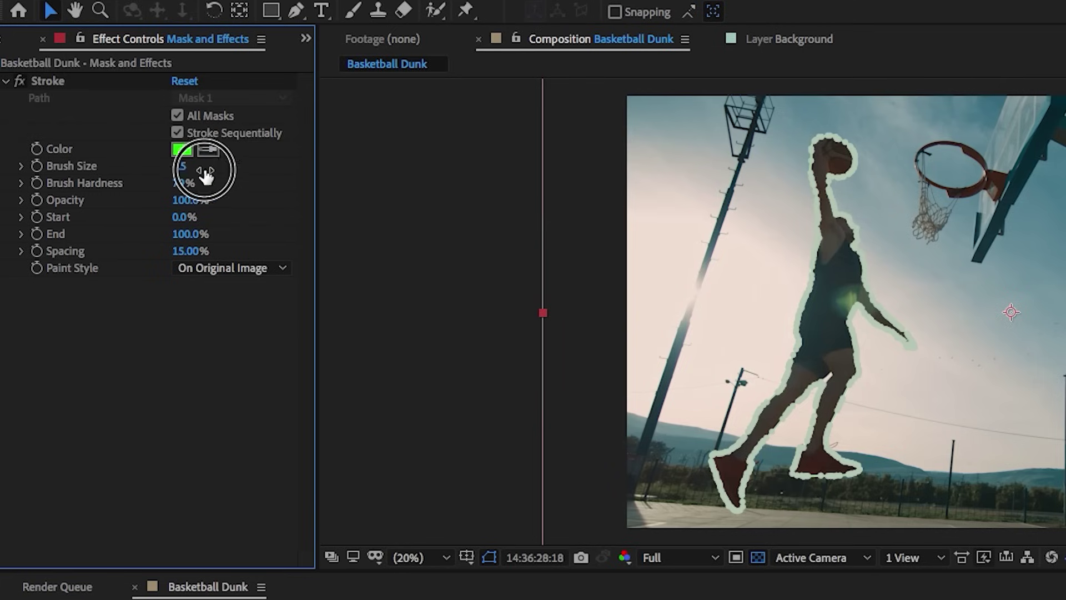
pyautogui.moveTo(118, 118)
pyautogui.mouseDown()
pyautogui.moveTo(90, 110)
pyautogui.moveTo(105, 115)
pyautogui.mouseUp()
pyautogui.click(345, 594)
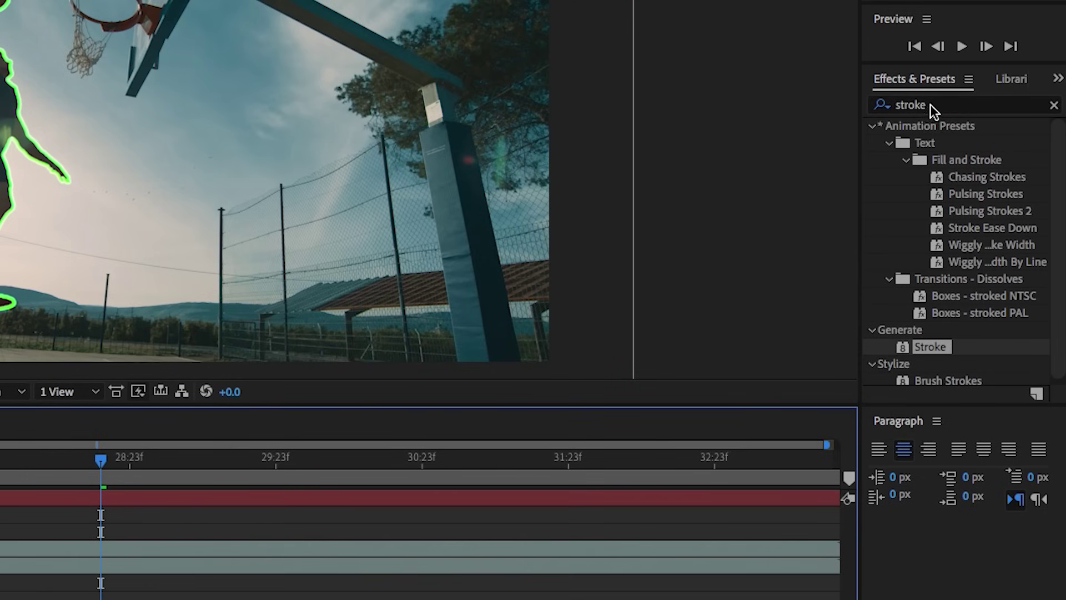
# Search Effects & Presets for 'glow' and drag Glow onto the Mask and Effects layer
pyautogui.click(935, 103)
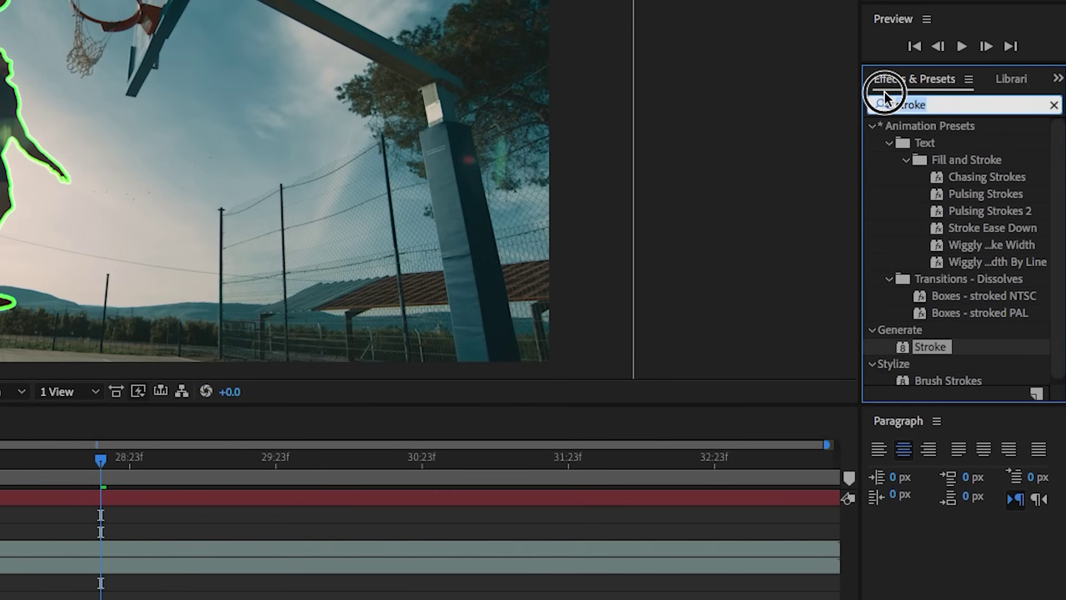
pyautogui.write('glow')
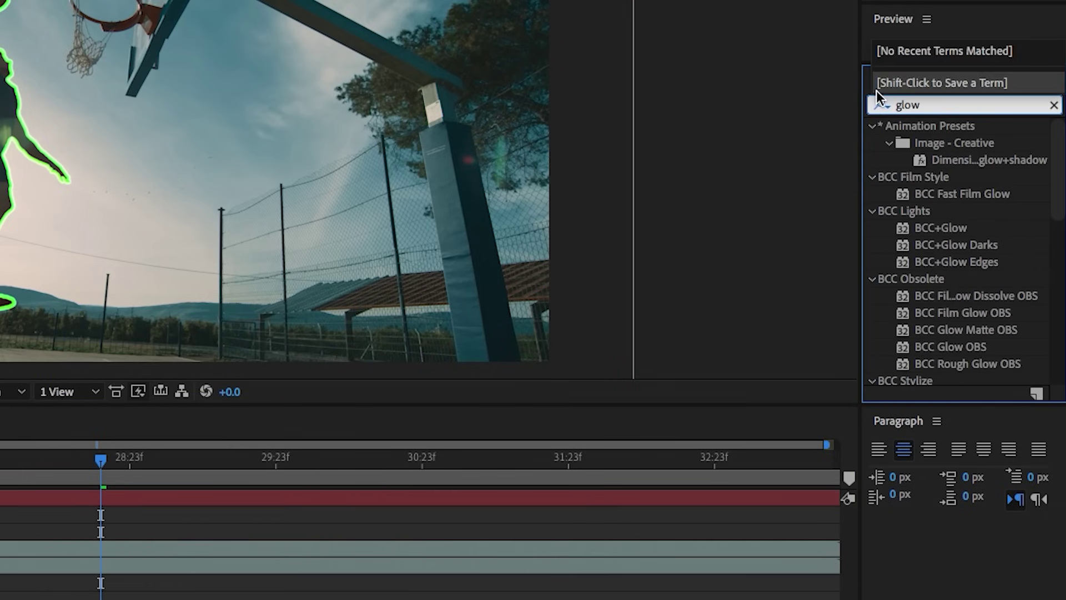
pyautogui.scroll(-5, 955, 250)
pyautogui.moveTo(945, 376)
pyautogui.mouseDown()
pyautogui.moveTo(804, 388)
pyautogui.moveTo(158, 382)
pyautogui.moveTo(167, 379)
pyautogui.mouseUp()
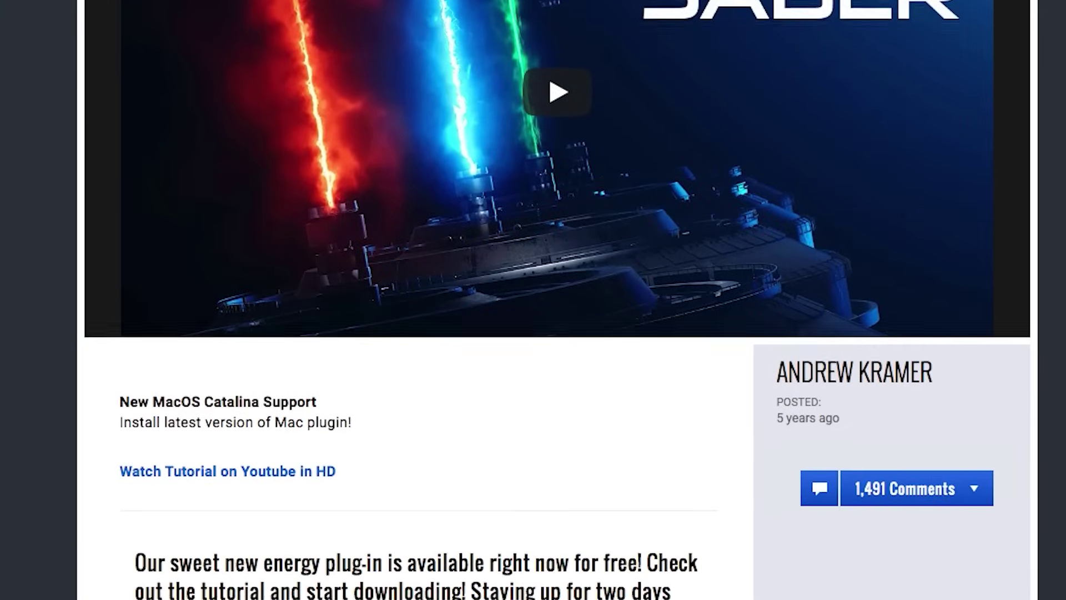
pyautogui.scroll(-1, 955, 593)
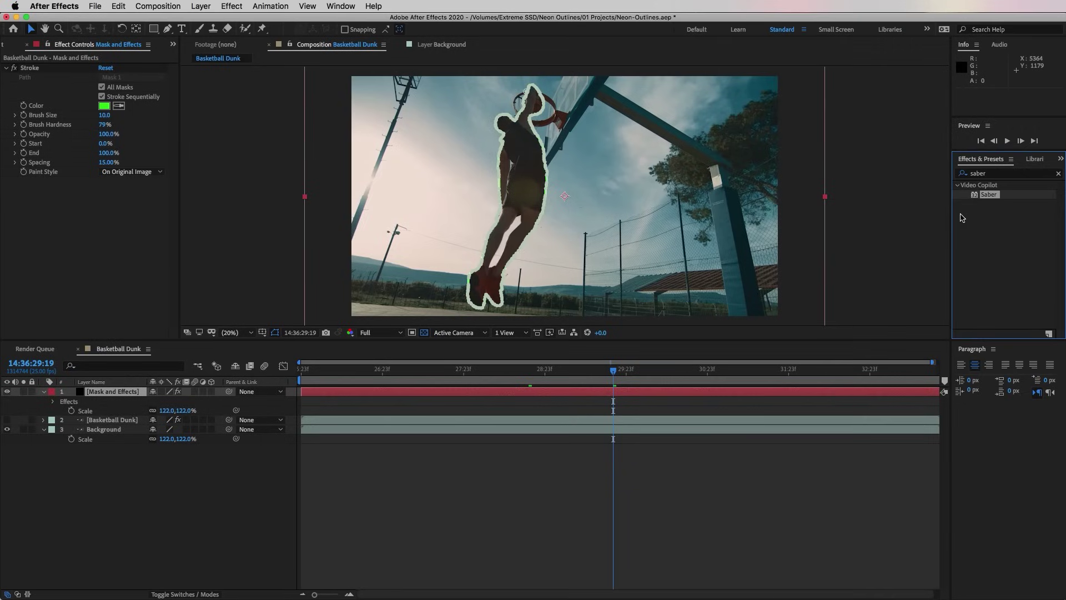
# Apply Saber to the Mask and Effects layer and set Customize Core's Core Type to Layer Masks
pyautogui.doubleClick(976, 195)
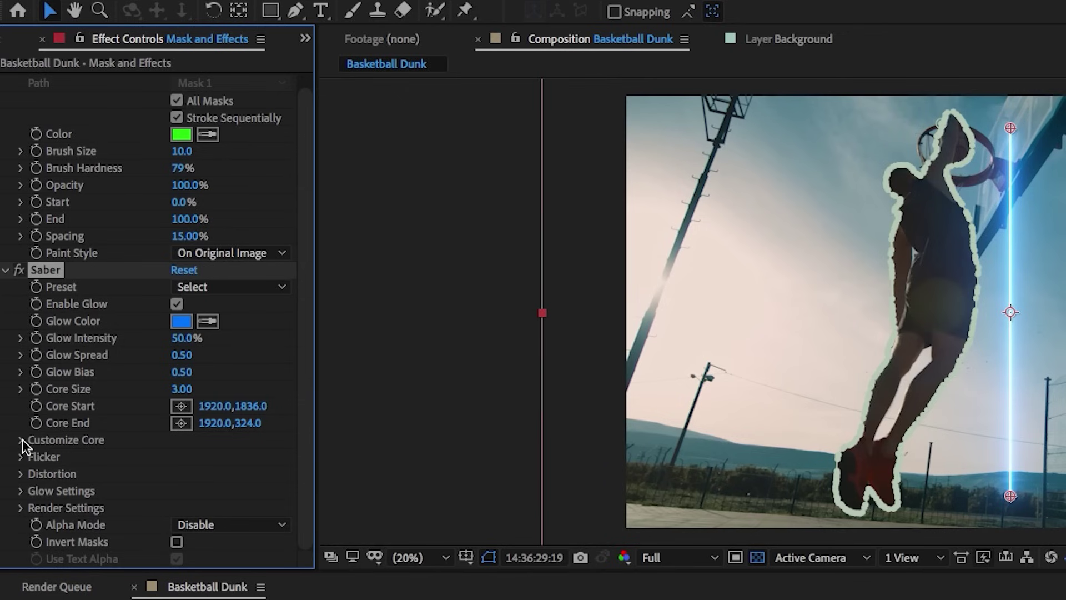
pyautogui.click(21, 441)
pyautogui.scroll(-3, 24, 443)
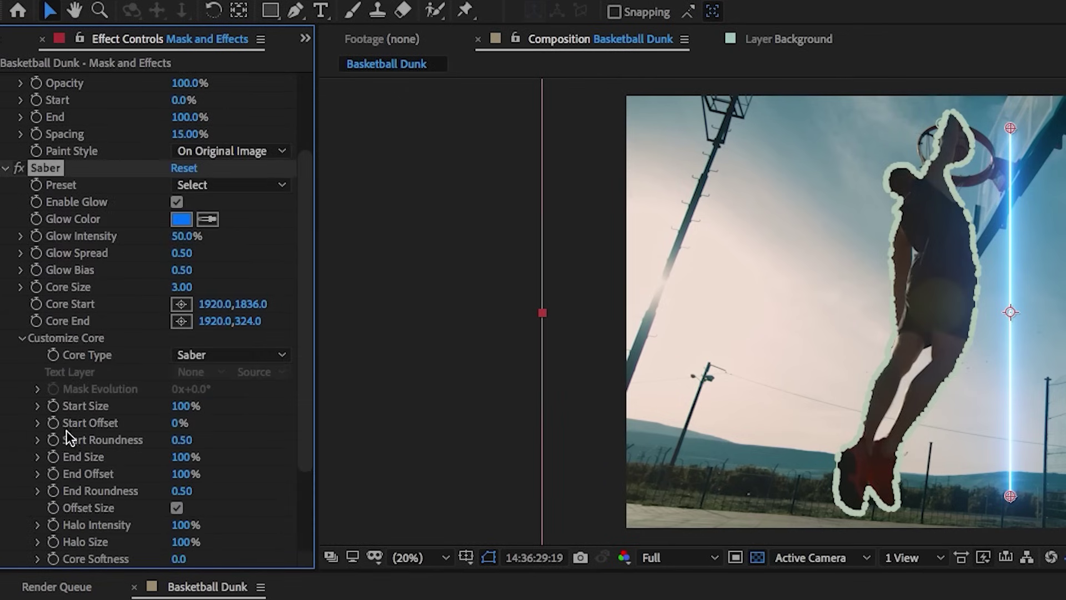
pyautogui.scroll(-2, 66, 430)
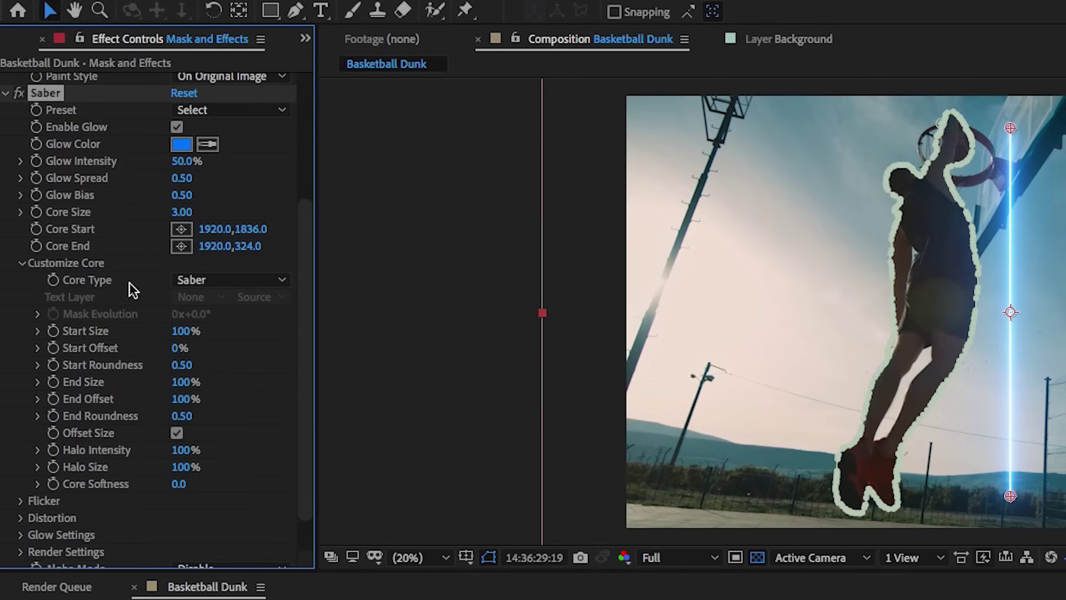
pyautogui.click(218, 279)
pyautogui.click(231, 317)
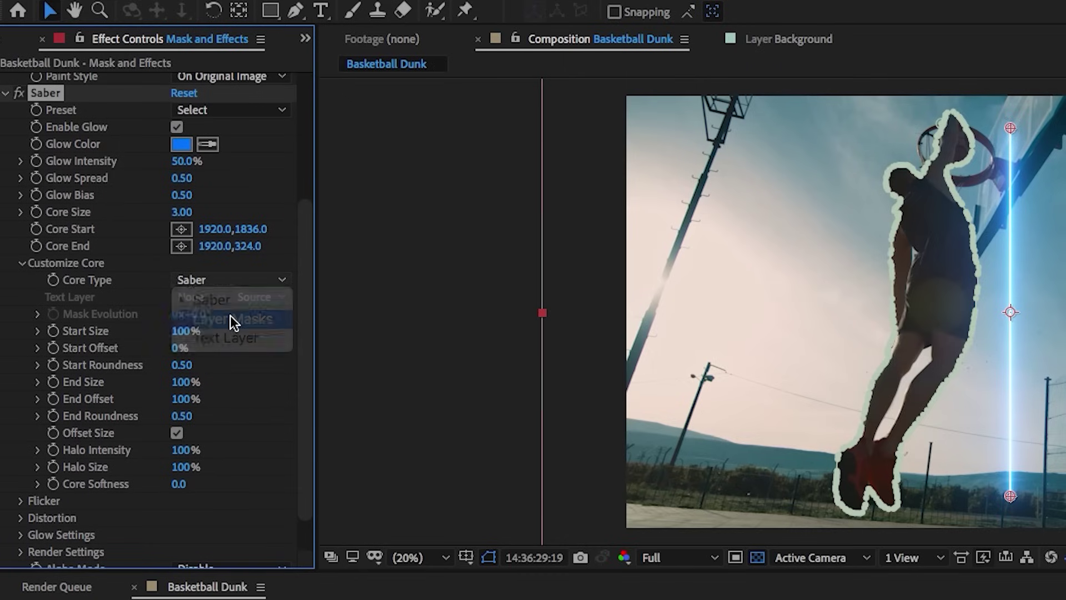
pyautogui.click(264, 391)
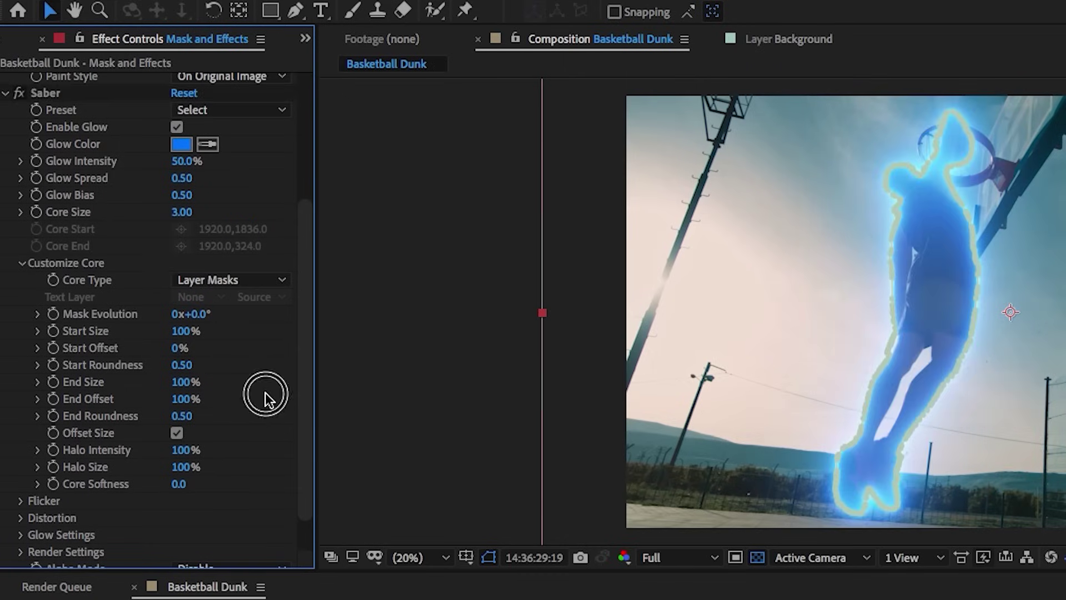
pyautogui.moveTo(302, 398); pyautogui.dragTo(306, 383)
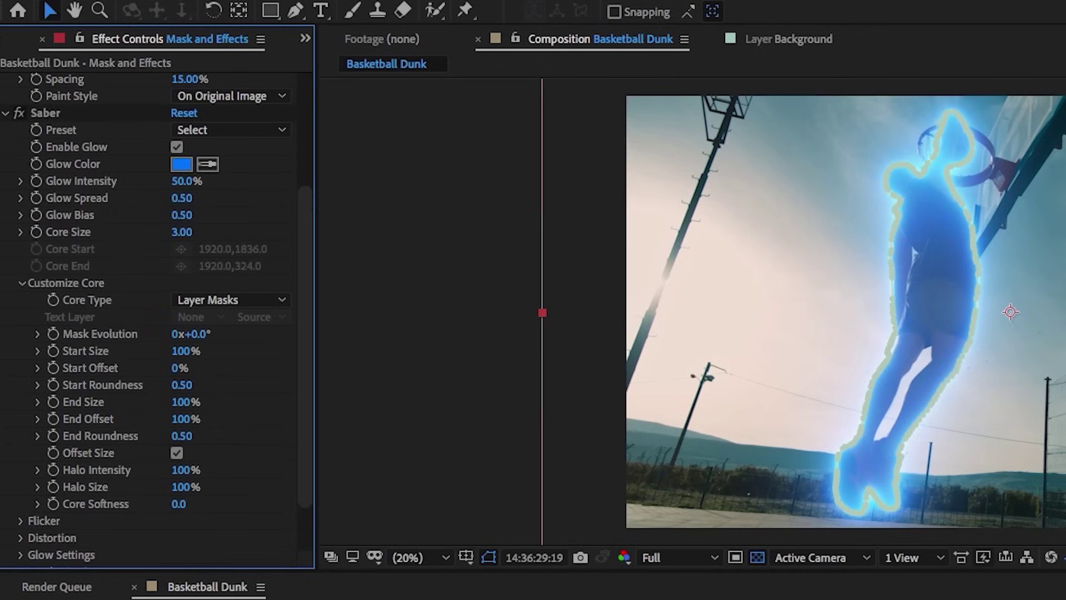
pyautogui.scroll(5, 300, 344)
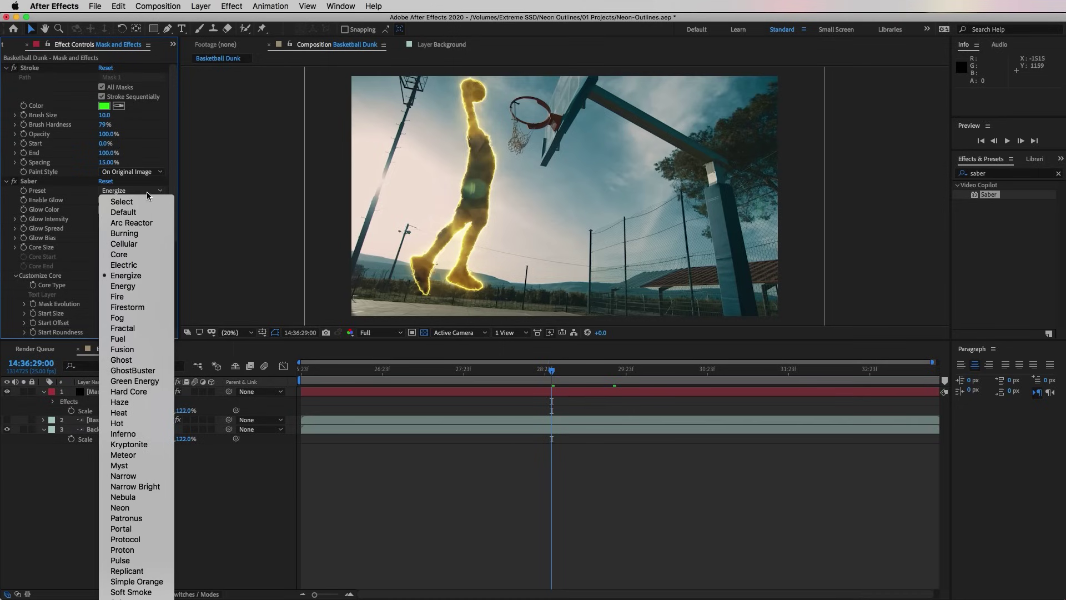
pyautogui.click(147, 468)
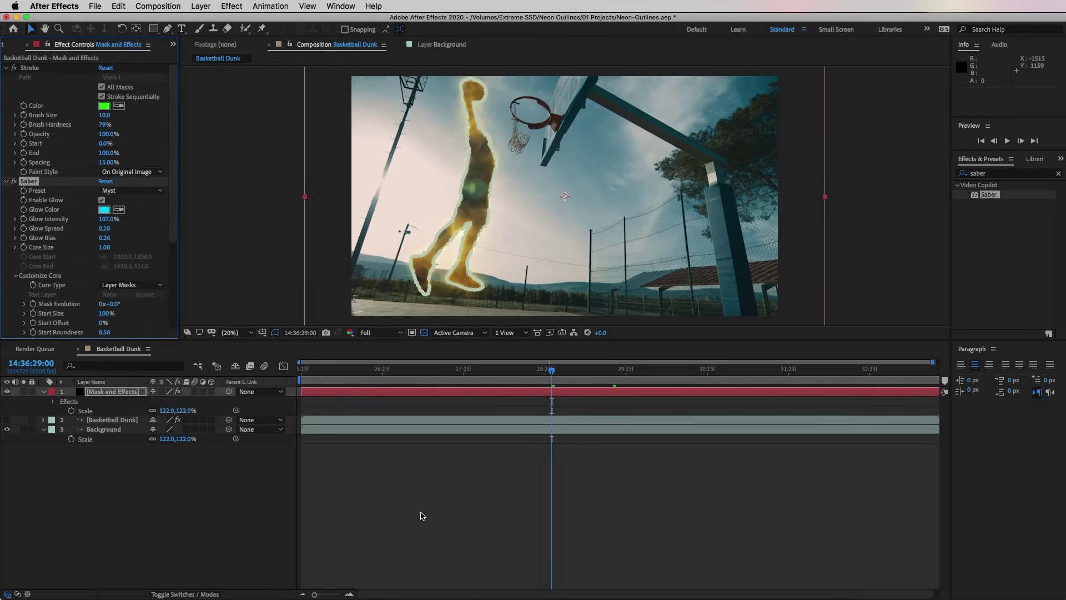
pyautogui.click(471, 490)
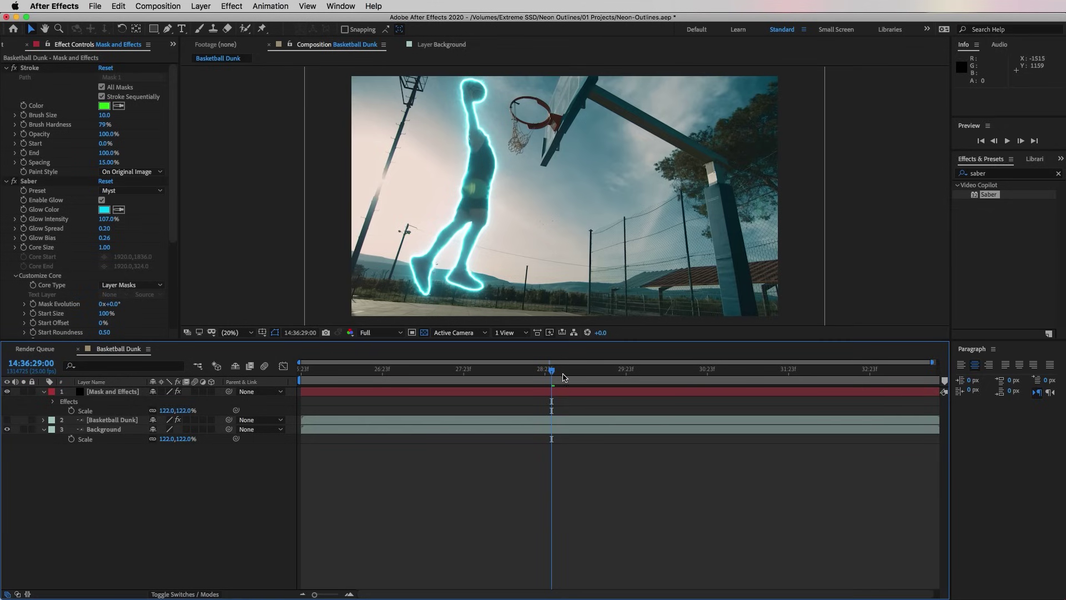
pyautogui.click(141, 191)
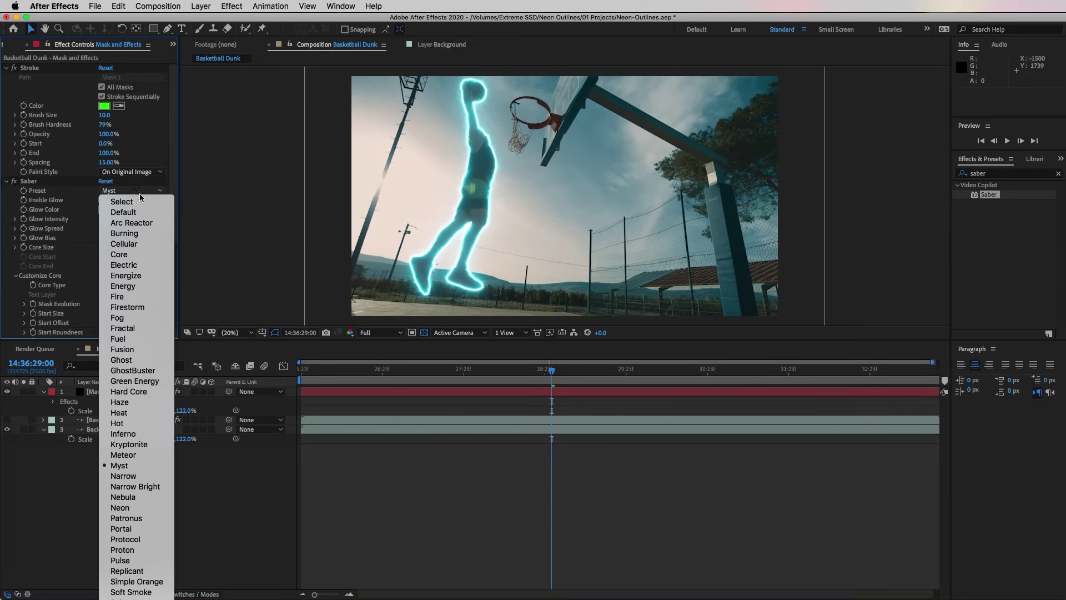
pyautogui.click(131, 370)
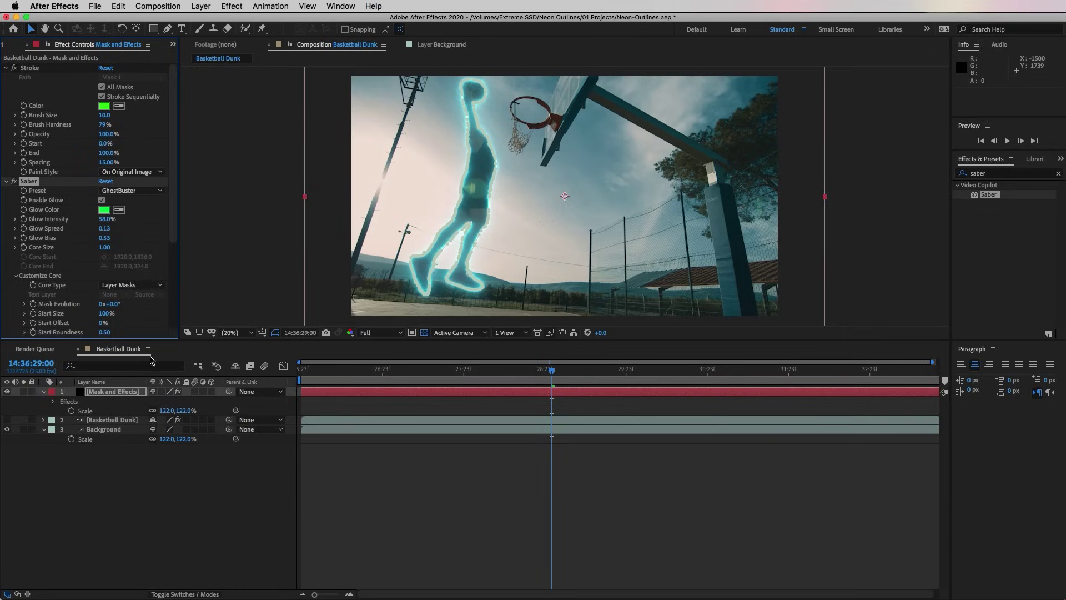
pyautogui.click(231, 529)
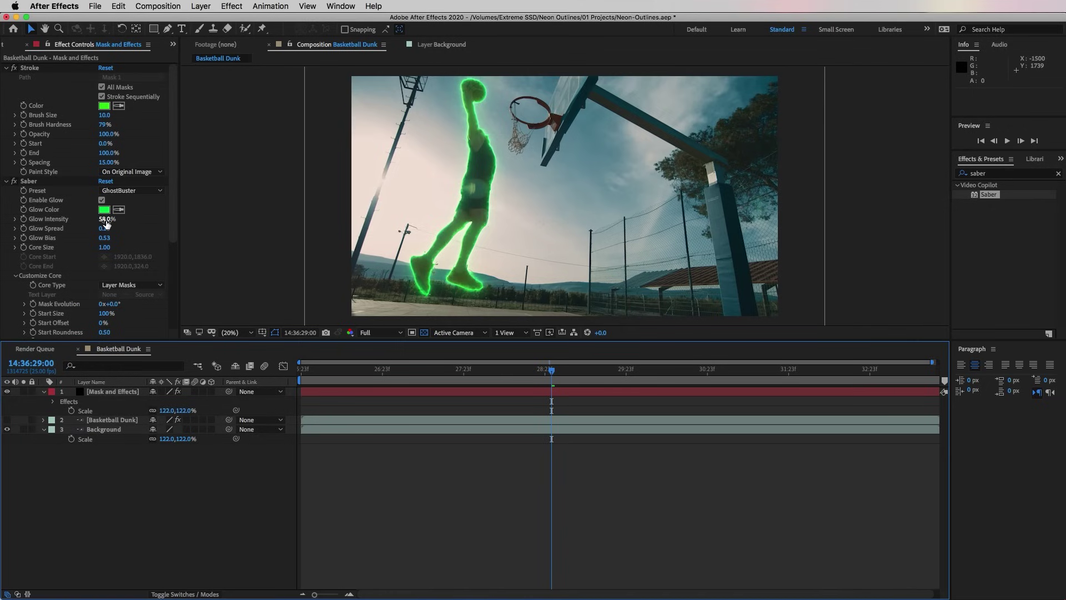
pyautogui.moveTo(106, 223); pyautogui.dragTo(135, 223)
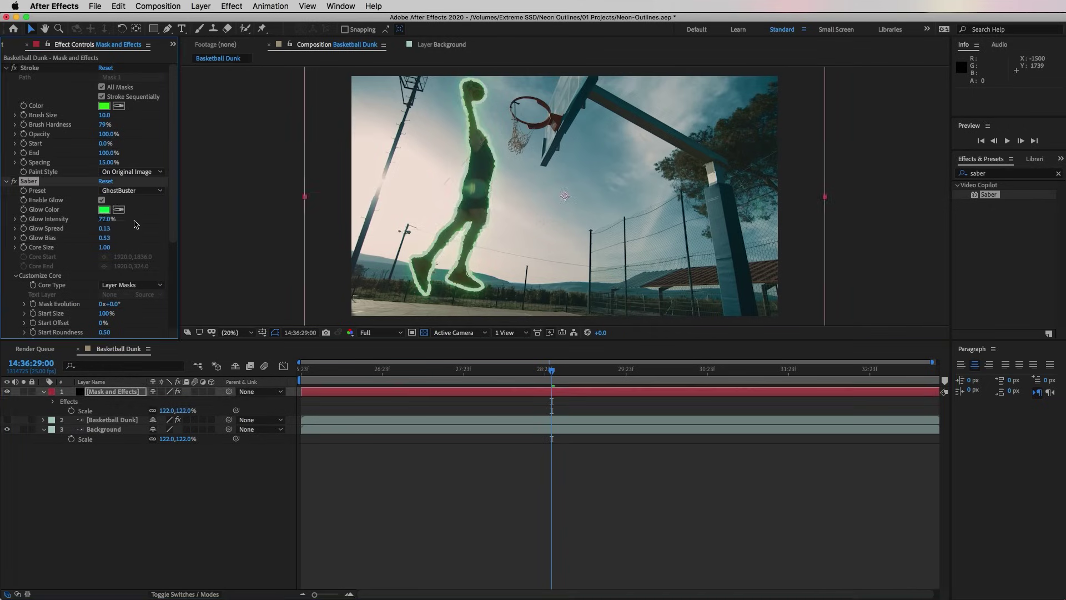
pyautogui.click(258, 489)
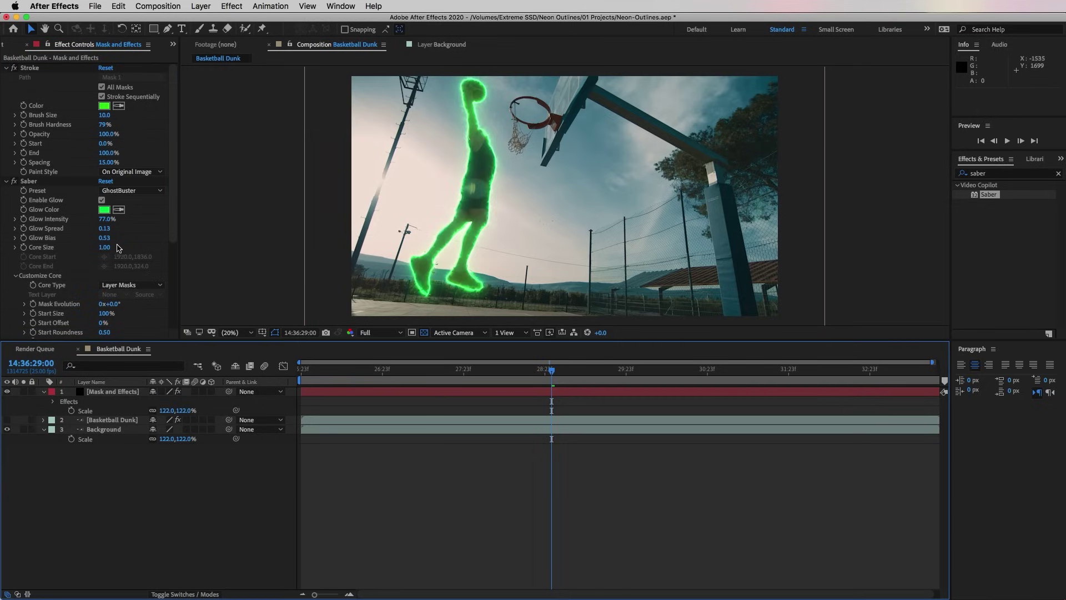
pyautogui.moveTo(107, 248); pyautogui.dragTo(113, 248)
pyautogui.click(139, 503)
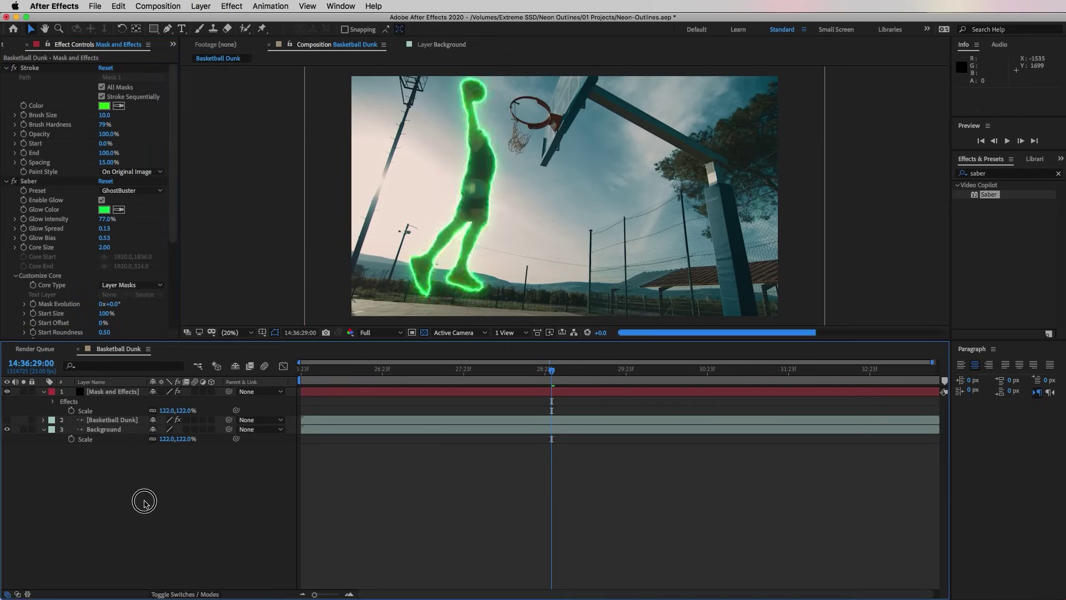
pyautogui.moveTo(107, 248); pyautogui.dragTo(101, 248)
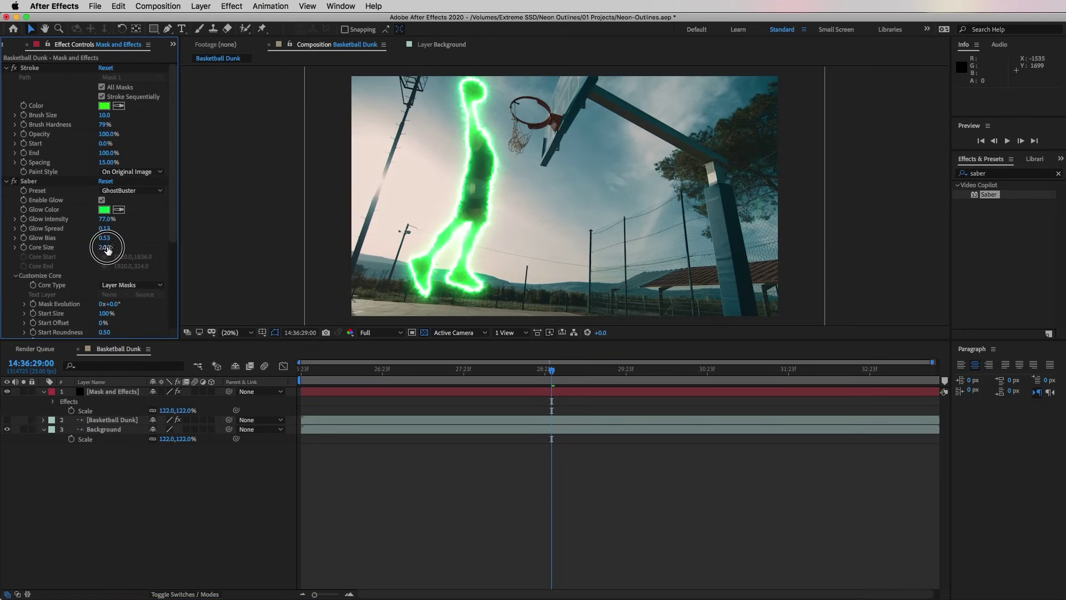
pyautogui.click(142, 547)
pyautogui.press('space')
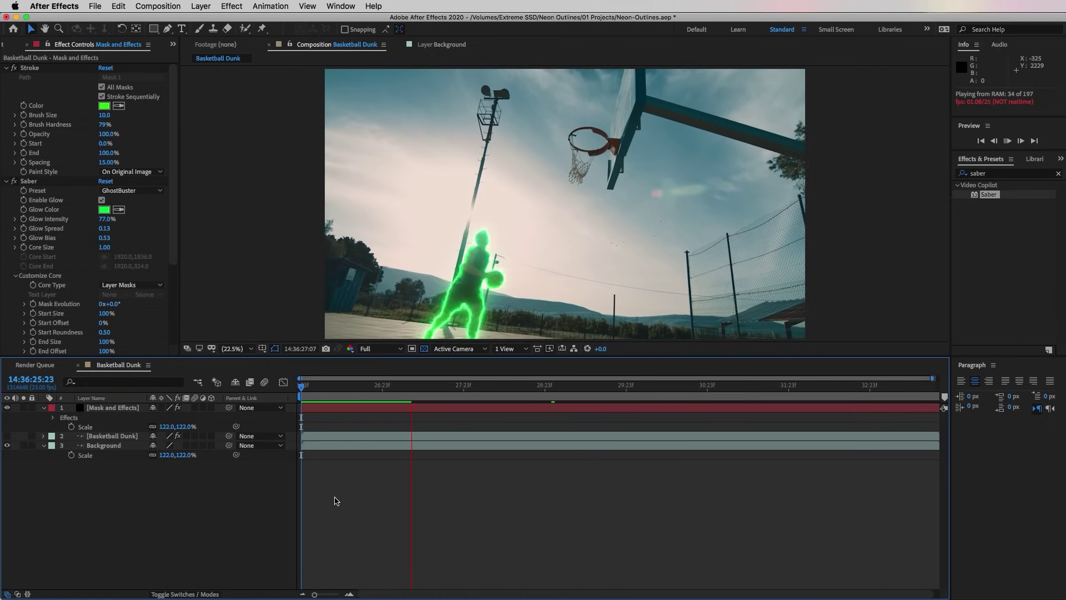
pyautogui.press('super+Tab')
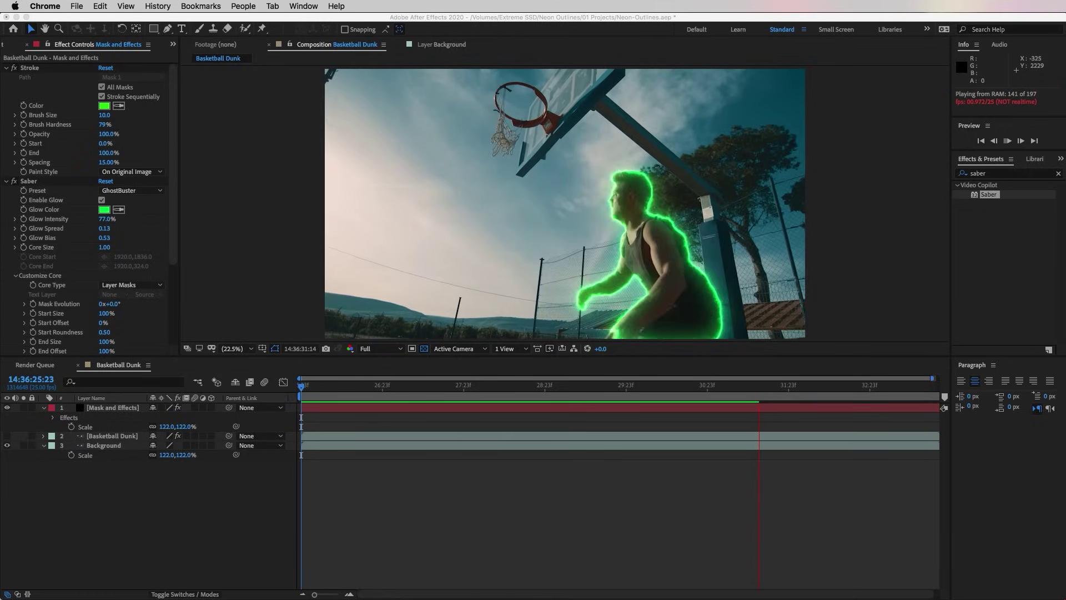
pyautogui.click(344, 383)
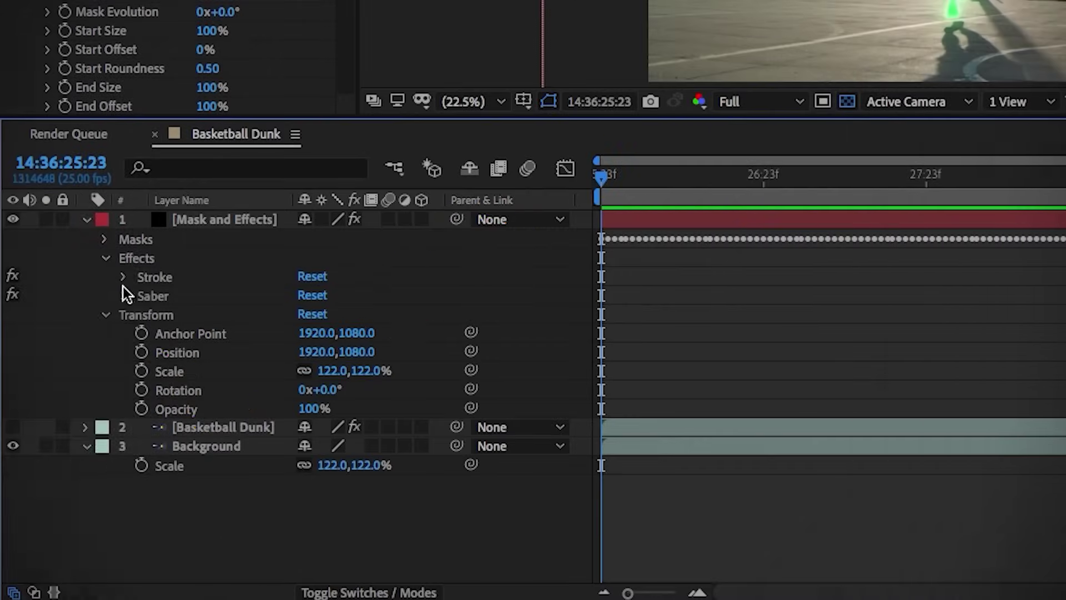
# Keyframe Saber's End Offset from 0% to 100% at 26:15 under Customize Core
pyautogui.click(122, 296)
pyautogui.scroll(-2, 202, 303)
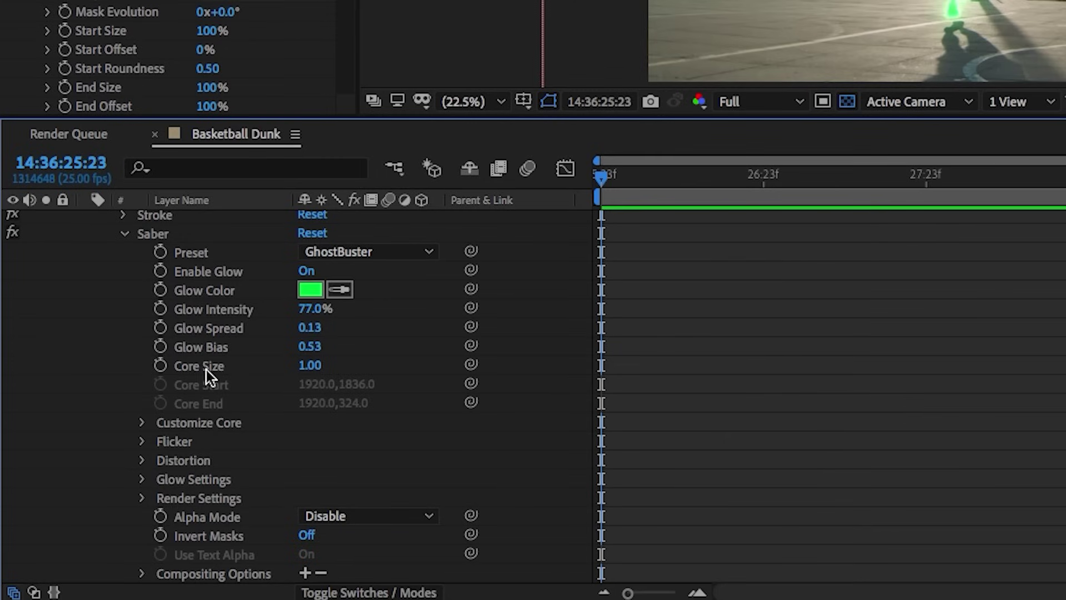
pyautogui.click(142, 423)
pyautogui.scroll(-4, 140, 422)
pyautogui.click(238, 384)
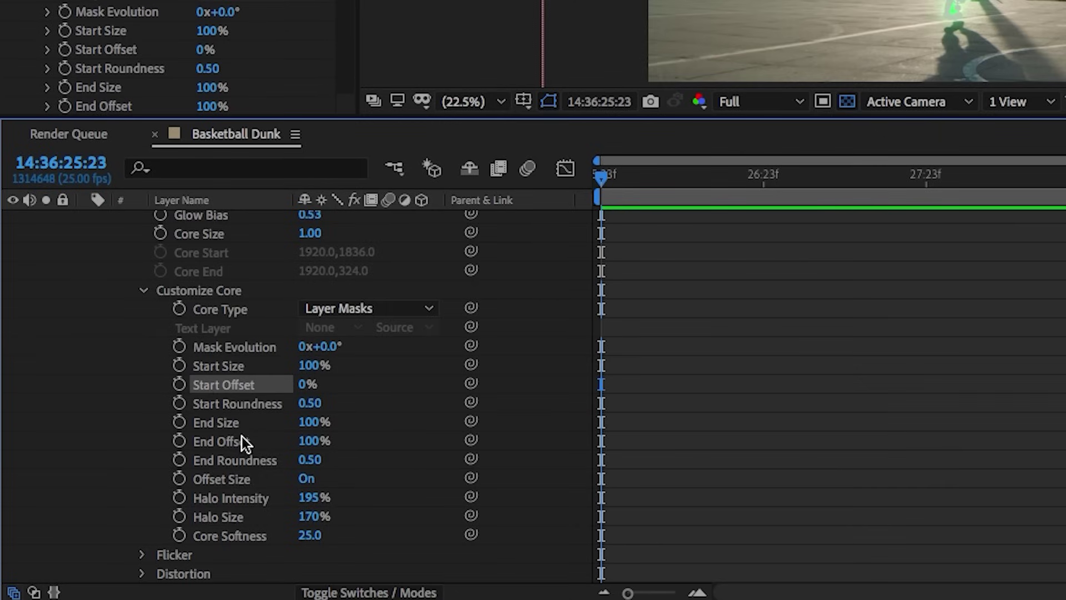
pyautogui.click(243, 443)
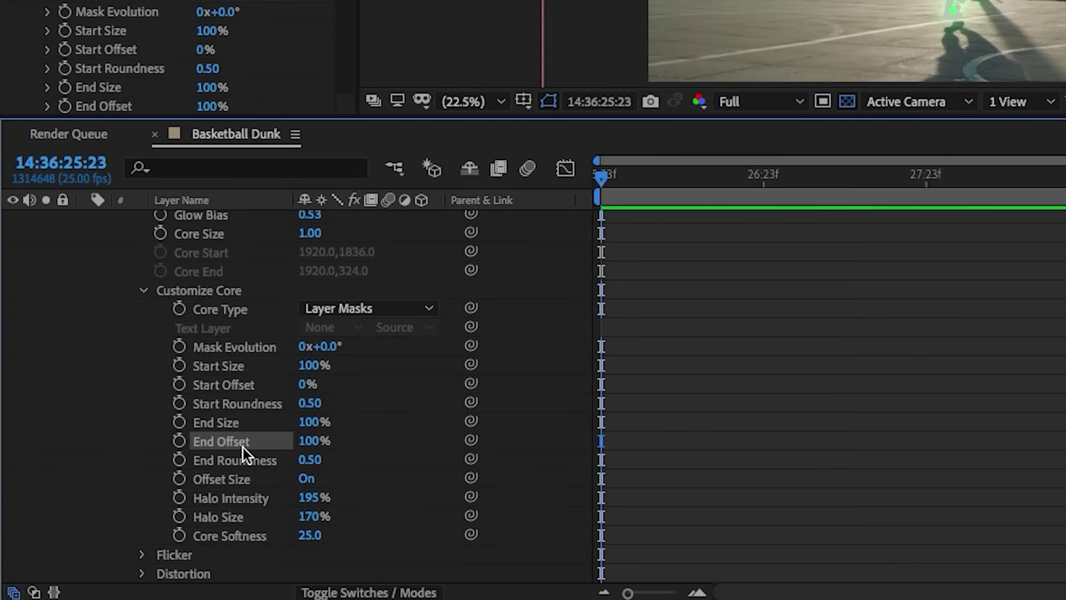
pyautogui.click(315, 442)
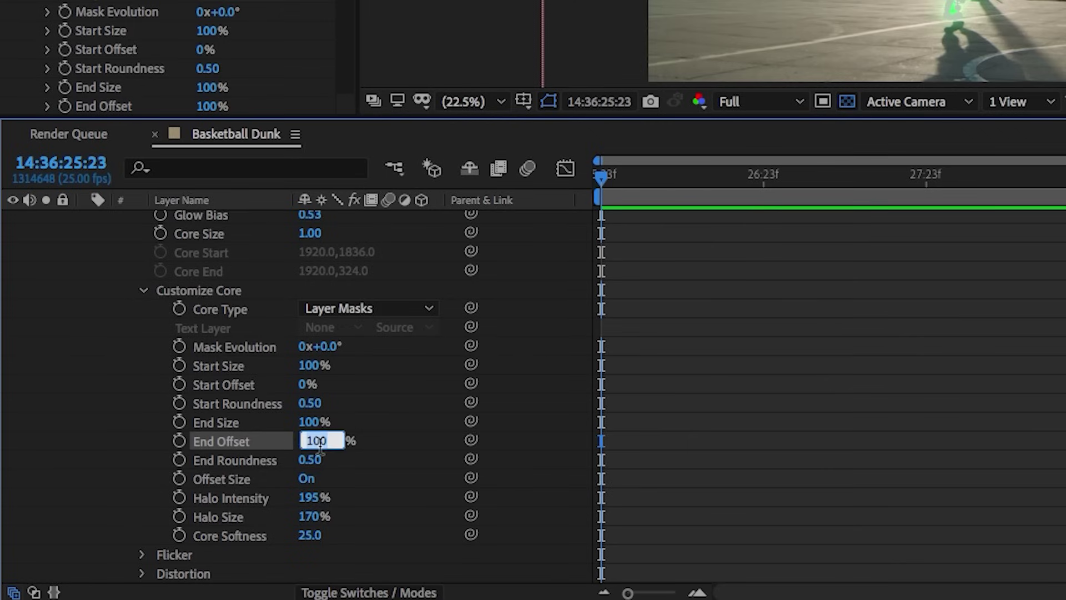
pyautogui.press('Return')
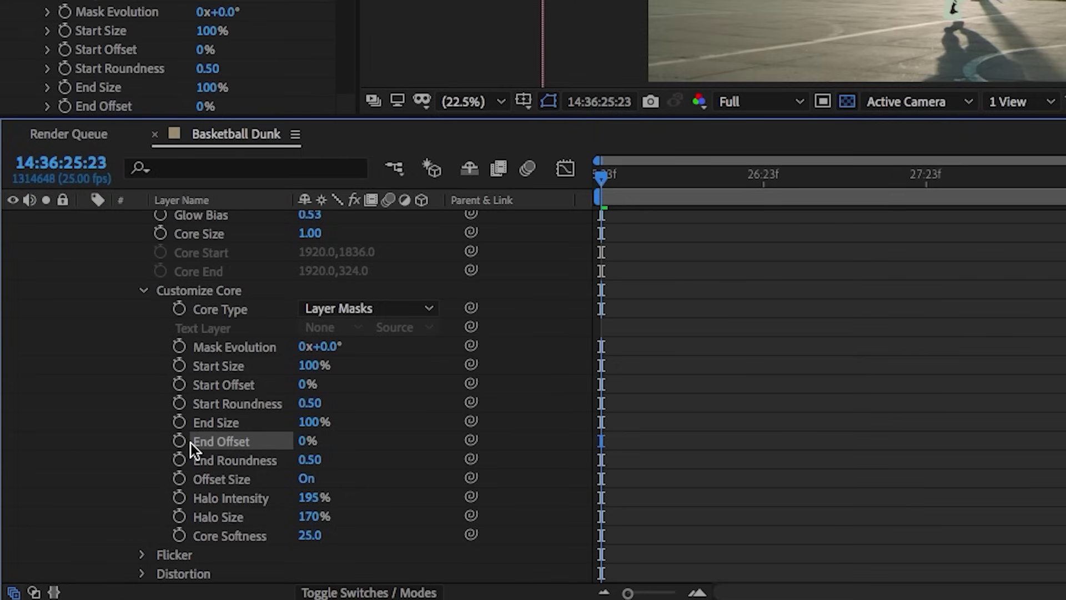
pyautogui.click(182, 442)
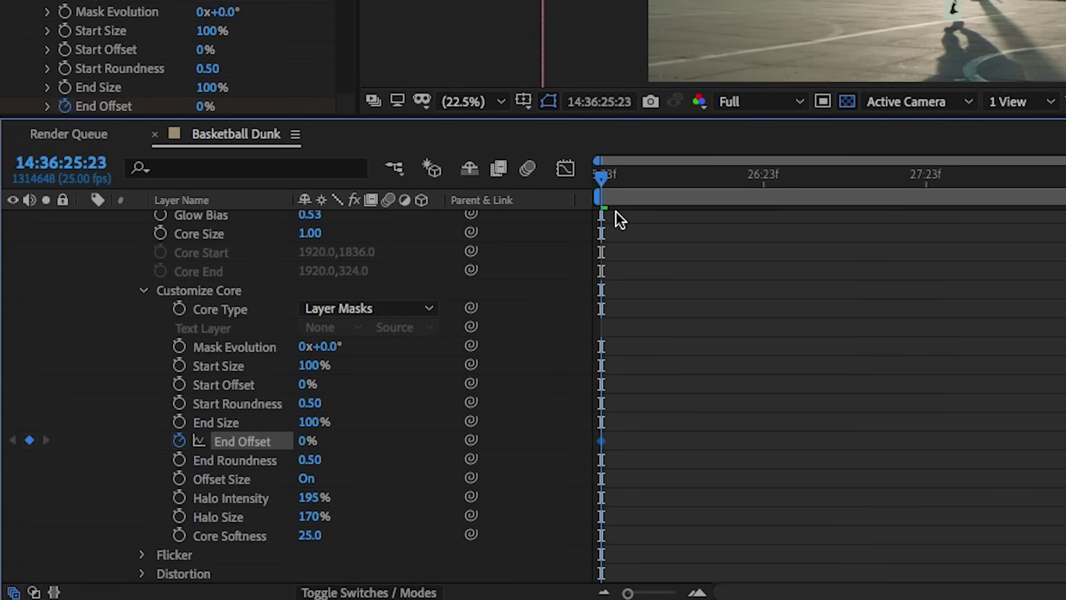
pyautogui.moveTo(620, 173); pyautogui.dragTo(711, 211)
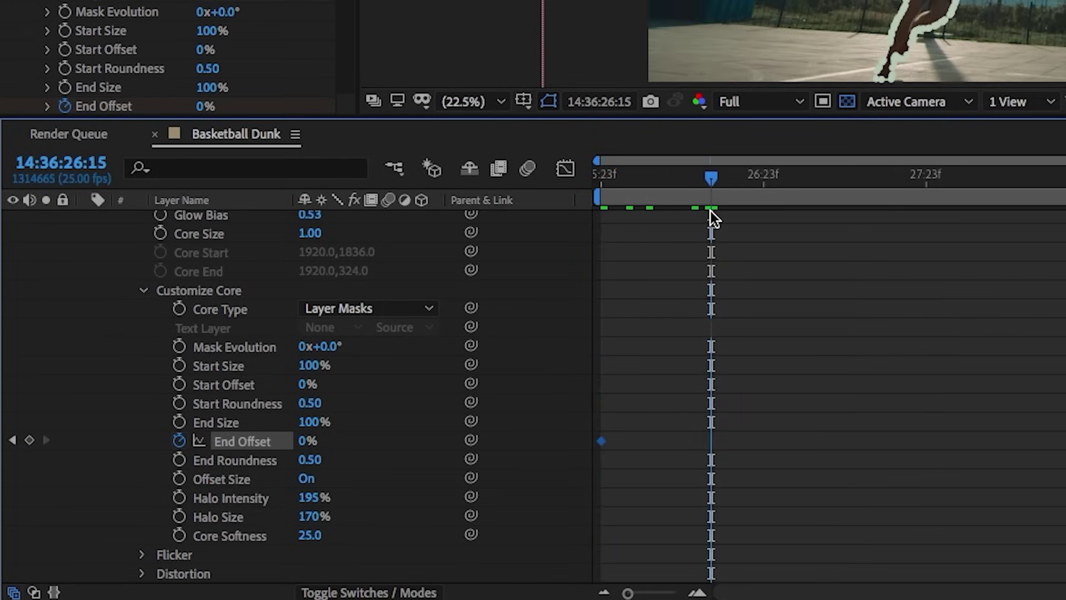
pyautogui.click(307, 441)
pyautogui.write('100')
pyautogui.press('Return')
# Keyframe Start Offset from 0% to 100% at 27:07 and preview the animation
pyautogui.scroll(-2, 236, 313)
pyautogui.click(236, 313)
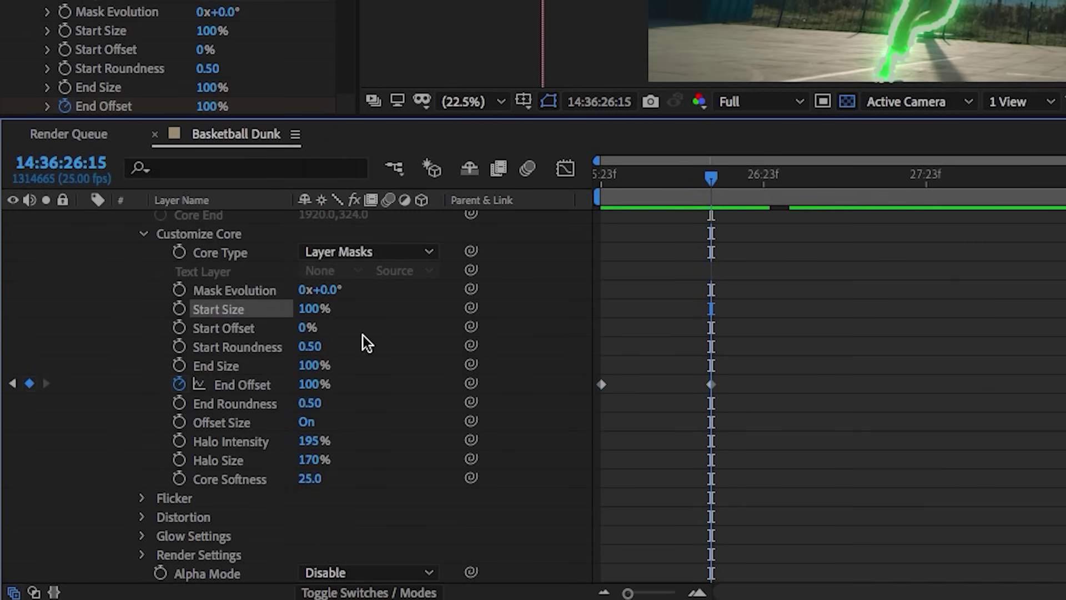
pyautogui.click(275, 331)
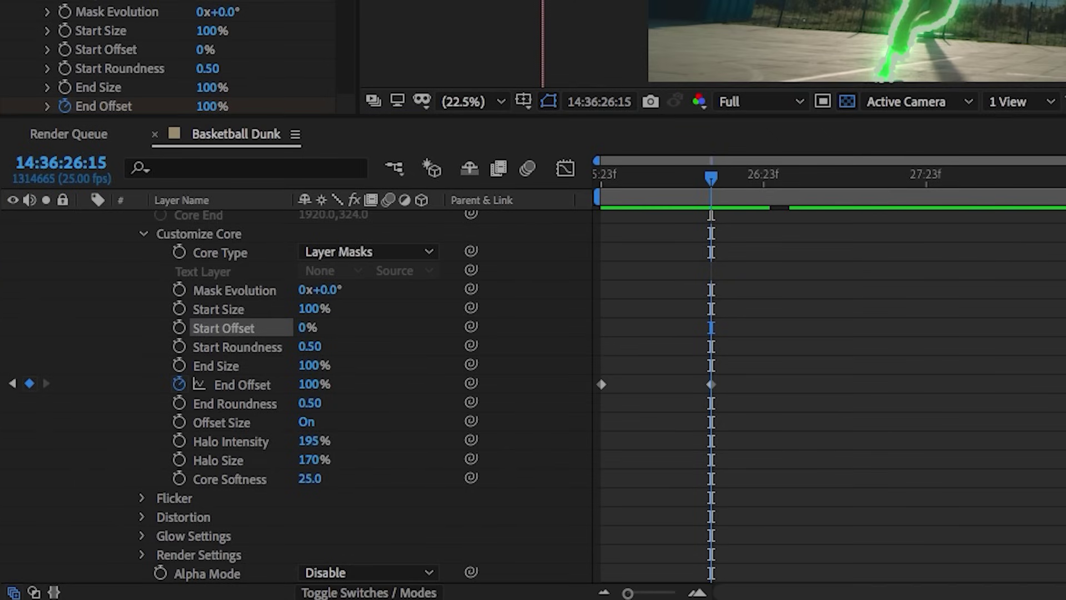
pyautogui.click(178, 328)
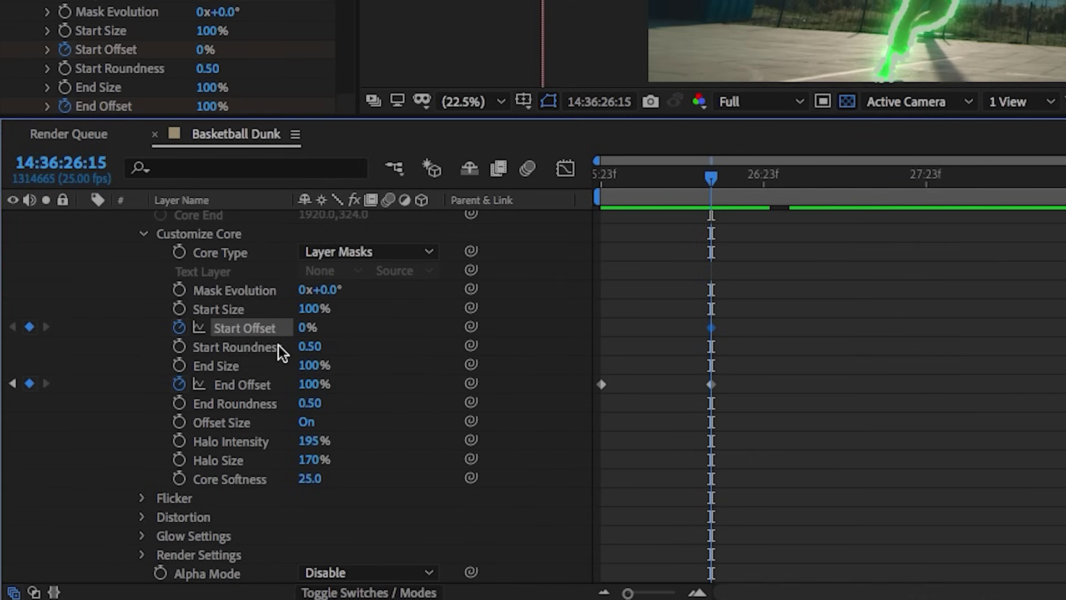
pyautogui.moveTo(719, 180); pyautogui.dragTo(823, 194)
pyautogui.click(305, 328)
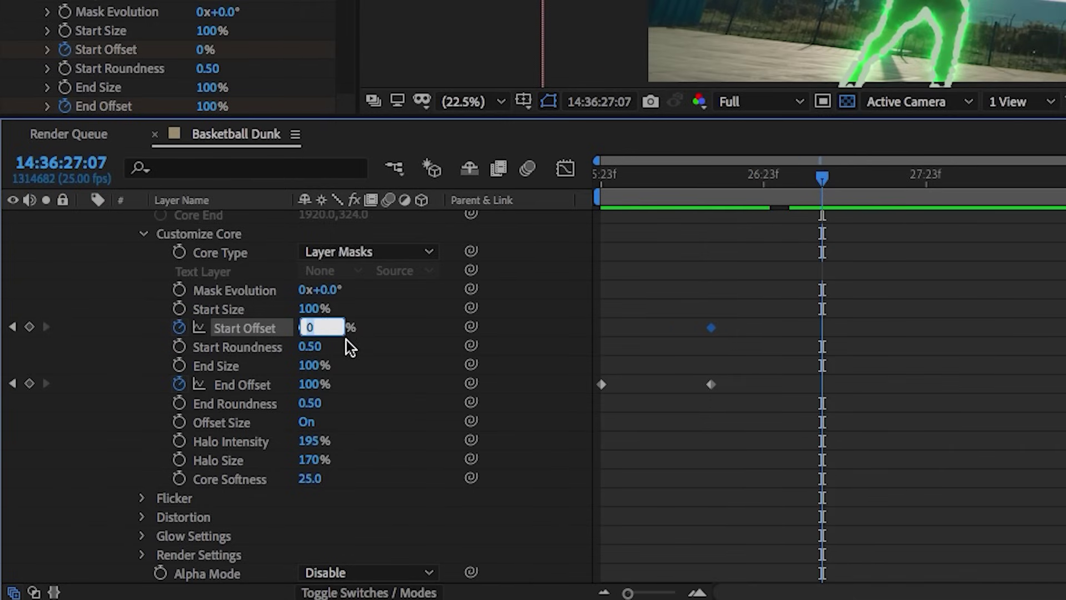
pyautogui.write('100')
pyautogui.press('Return')
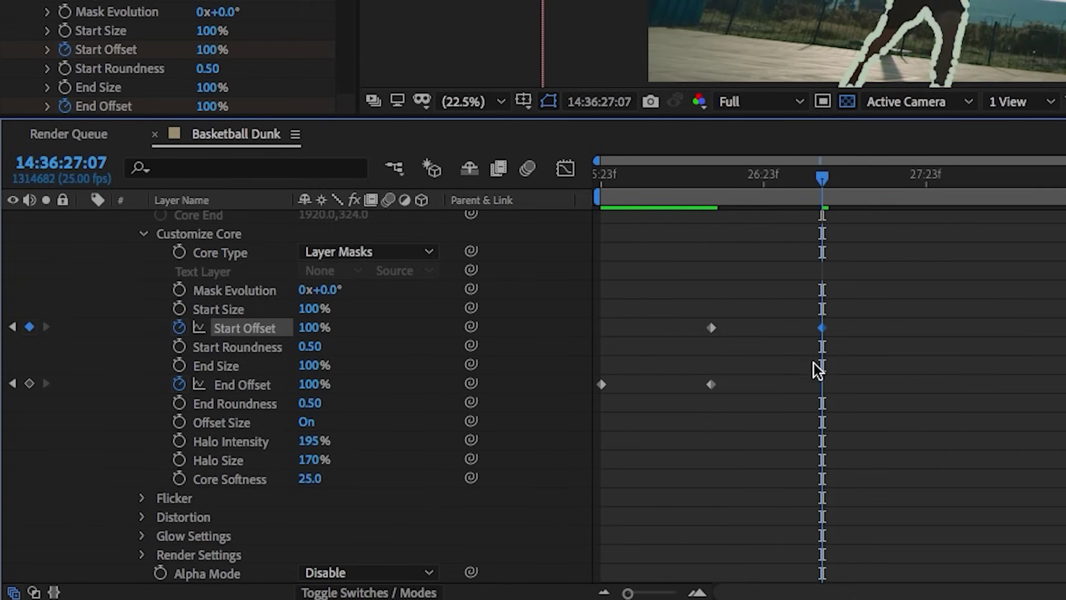
pyautogui.press('space')
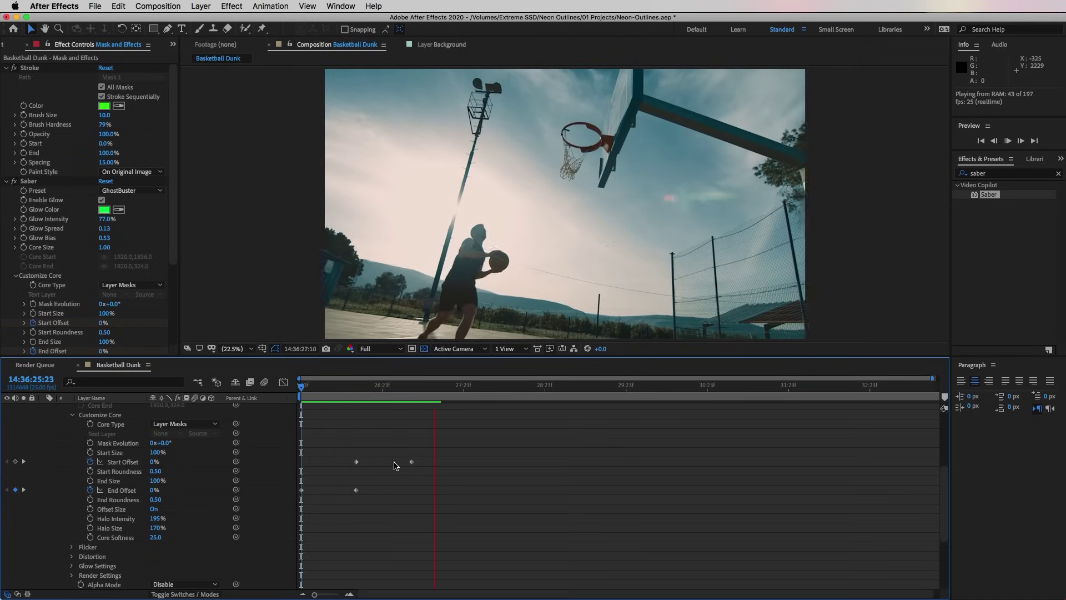
# Copy the four offset keyframes, paste them at 27:13, and preview the repeat
pyautogui.press('space')
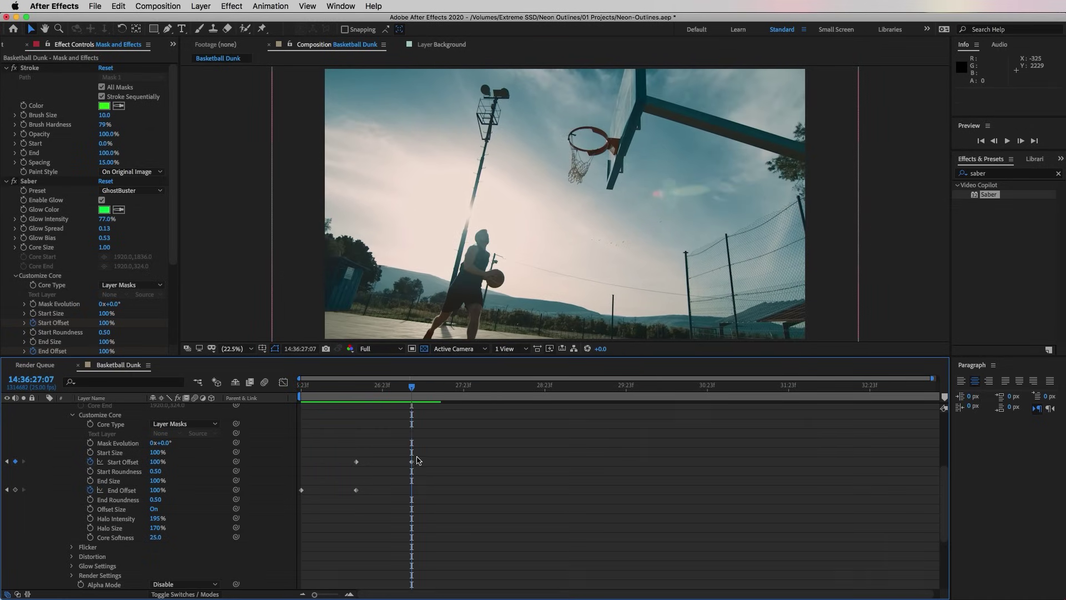
pyautogui.moveTo(452, 511); pyautogui.dragTo(287, 431)
pyautogui.press('super+c')
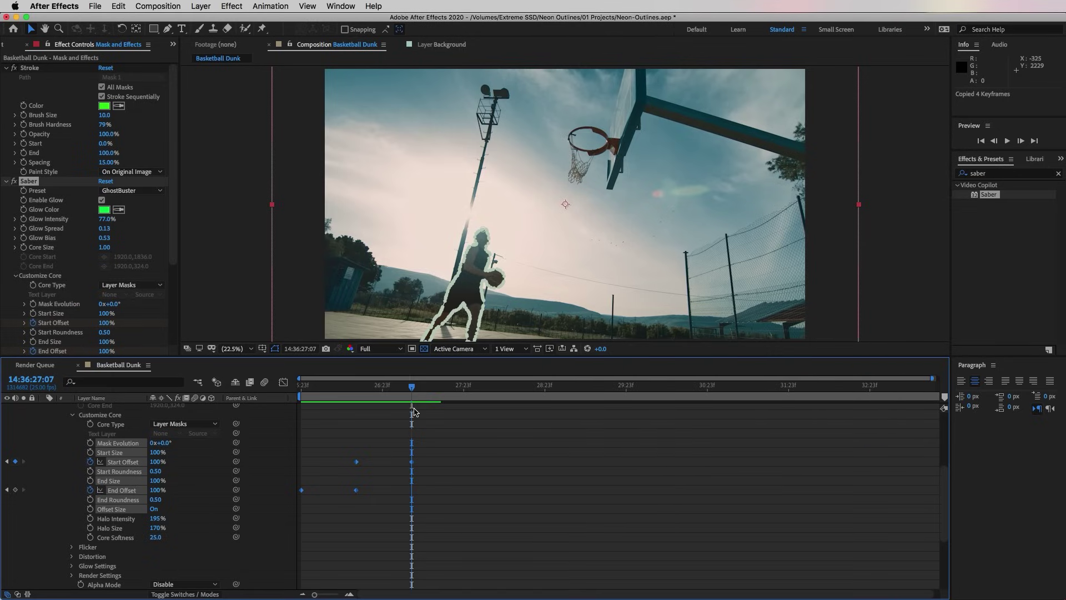
pyautogui.click(432, 386)
pyautogui.press('super+v')
pyautogui.click(515, 521)
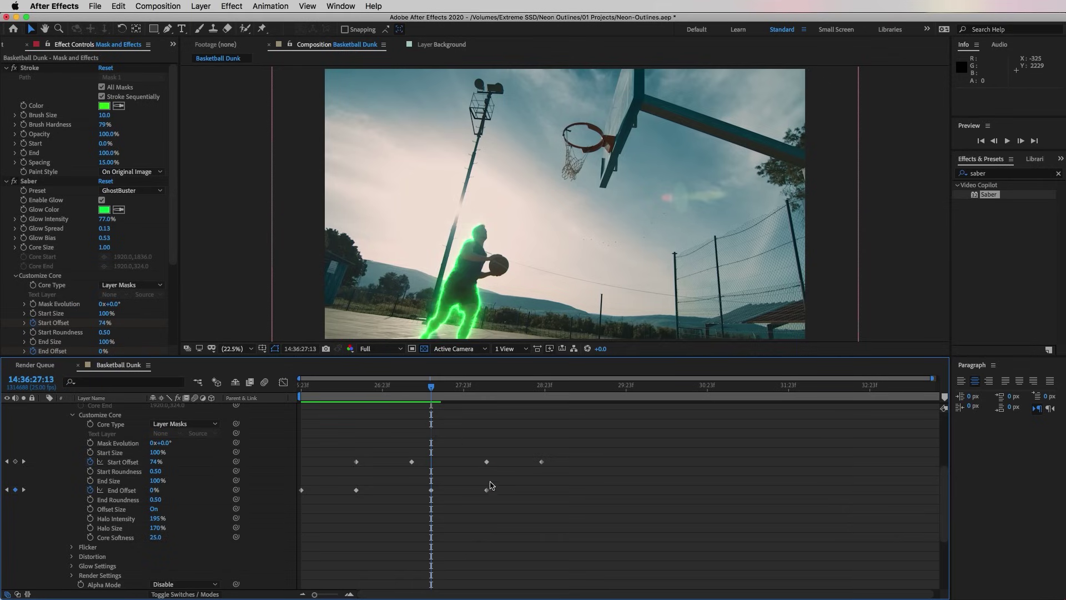
pyautogui.moveTo(431, 386); pyautogui.dragTo(415, 386)
pyautogui.press('space')
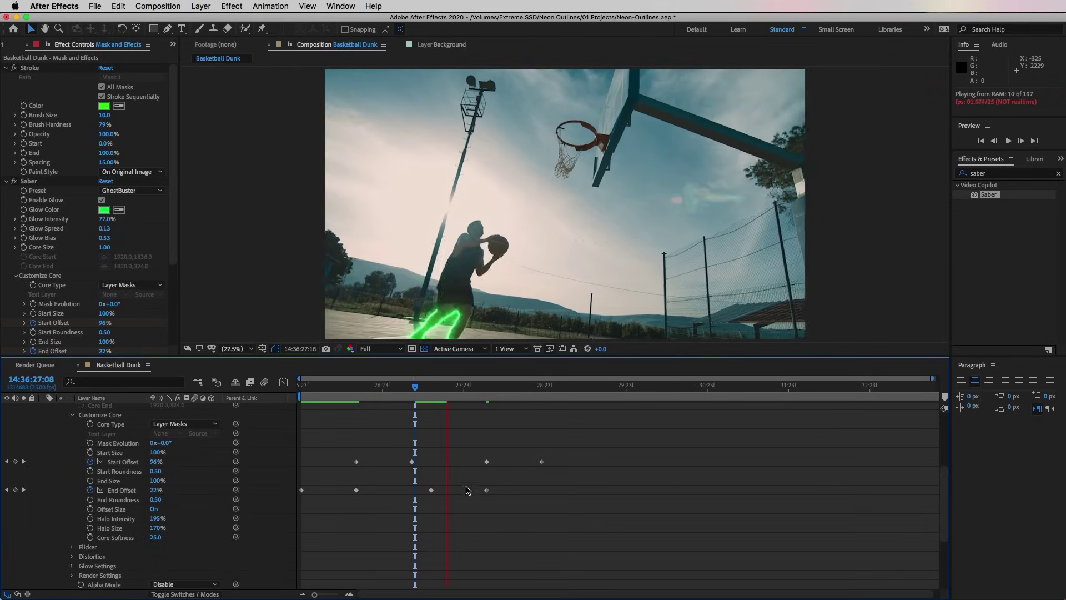
# Retime the offset keyframes earlier, placing the last Start Offset keyframe near 28:09
pyautogui.moveTo(447, 387); pyautogui.dragTo(515, 393)
pyautogui.moveTo(334, 453); pyautogui.dragTo(366, 497)
pyautogui.moveTo(356, 490); pyautogui.dragTo(344, 490)
pyautogui.moveTo(392, 456); pyautogui.dragTo(439, 497)
pyautogui.moveTo(431, 490); pyautogui.dragTo(408, 493)
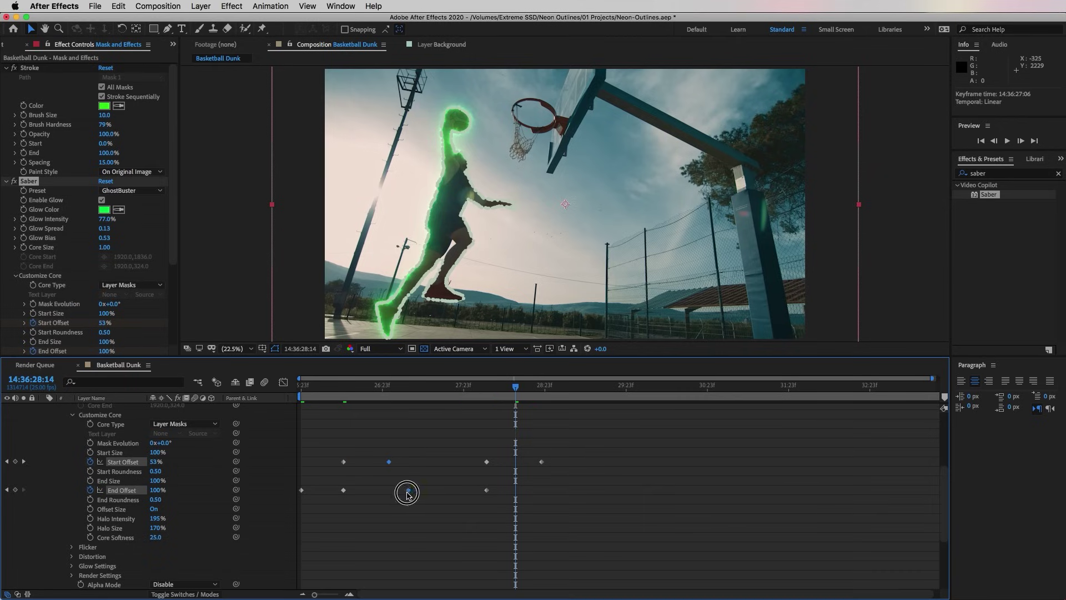
pyautogui.moveTo(459, 450); pyautogui.dragTo(452, 490)
pyautogui.moveTo(541, 461); pyautogui.dragTo(499, 461)
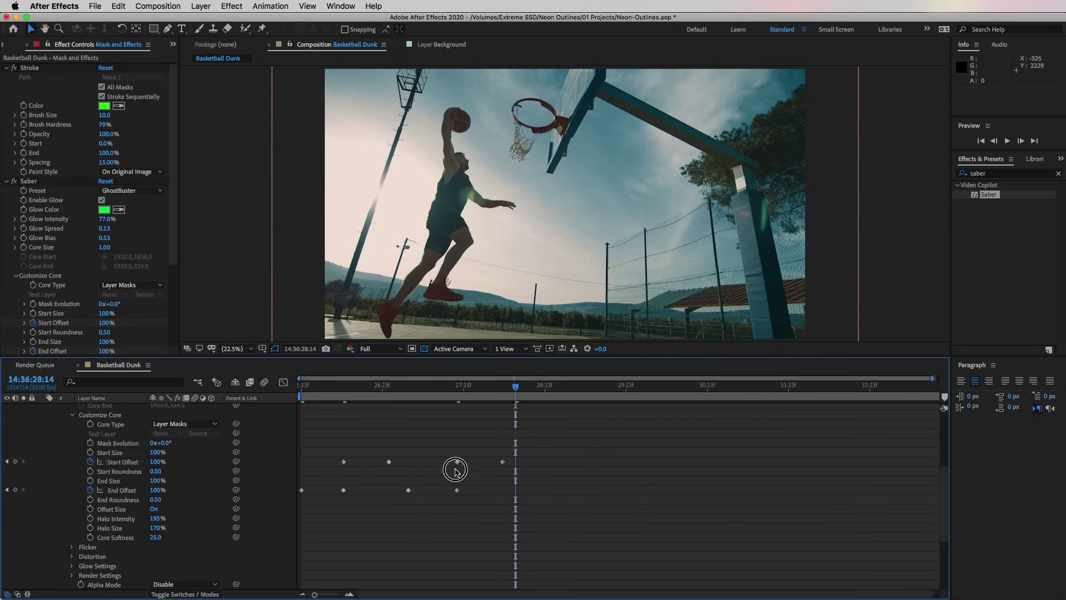
pyautogui.moveTo(457, 490); pyautogui.dragTo(454, 489)
# Add a Start Offset keyframe of 0% at 28:21 so the outline returns fully
pyautogui.click(542, 391)
pyautogui.moveTo(542, 393); pyautogui.dragTo(539, 393)
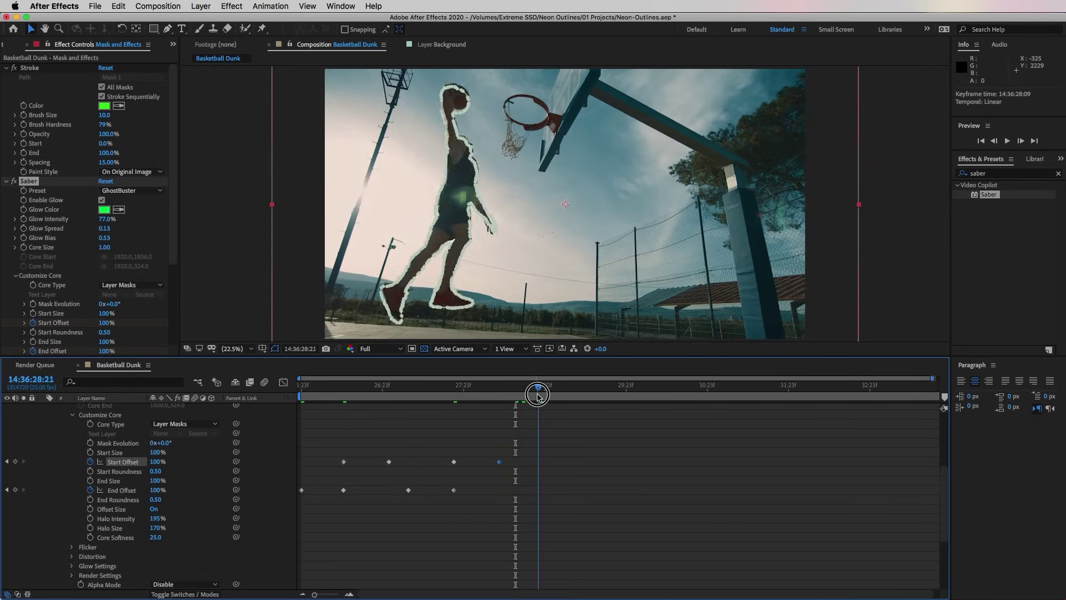
pyautogui.write('0')
pyautogui.press('Return')
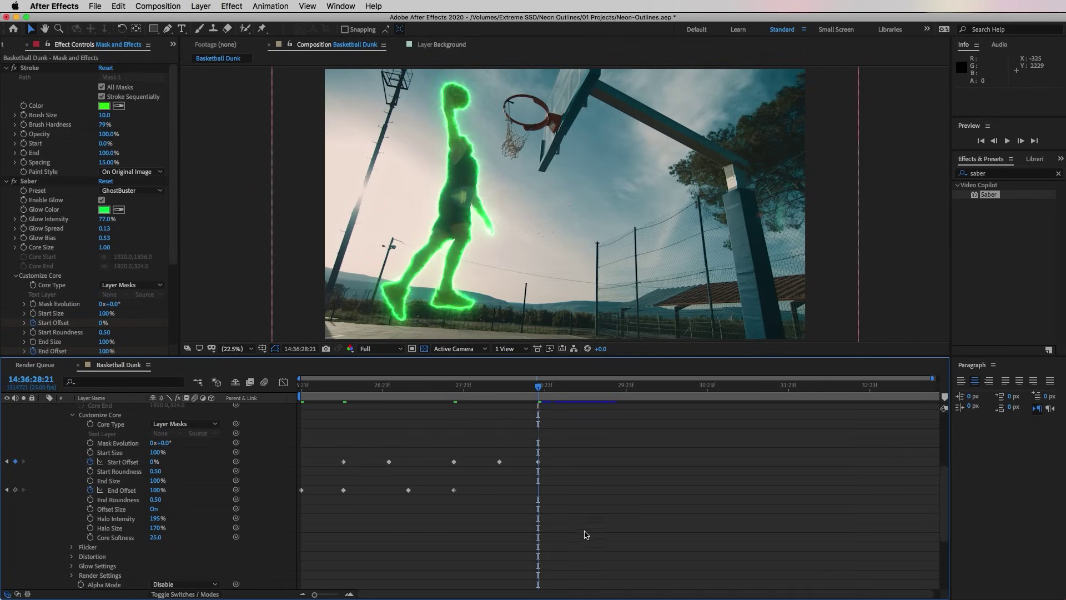
pyautogui.moveTo(502, 400); pyautogui.dragTo(621, 391)
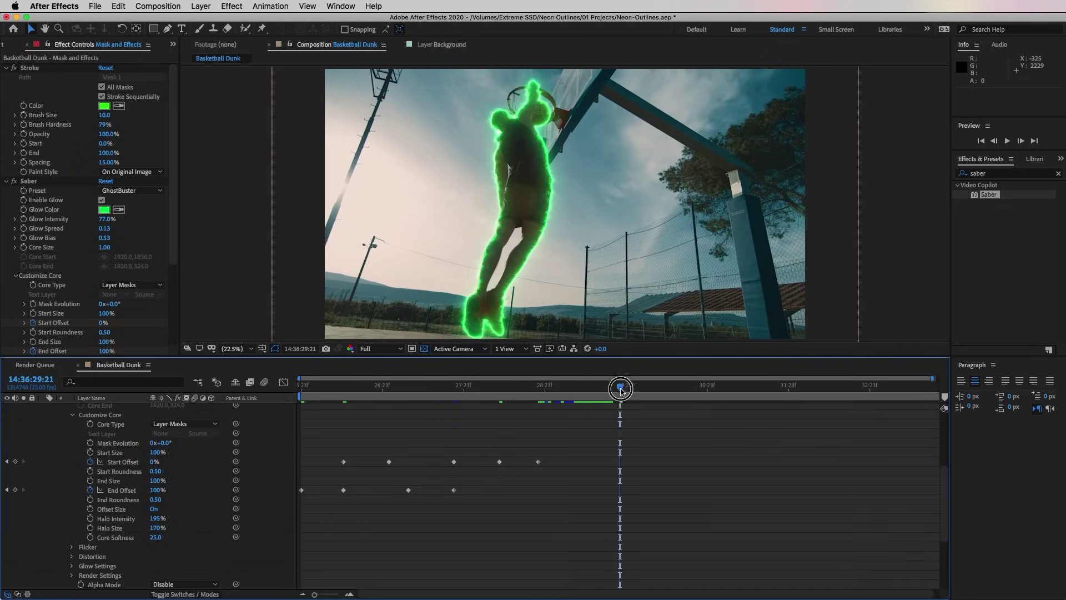
pyautogui.scroll(5, 637, 450)
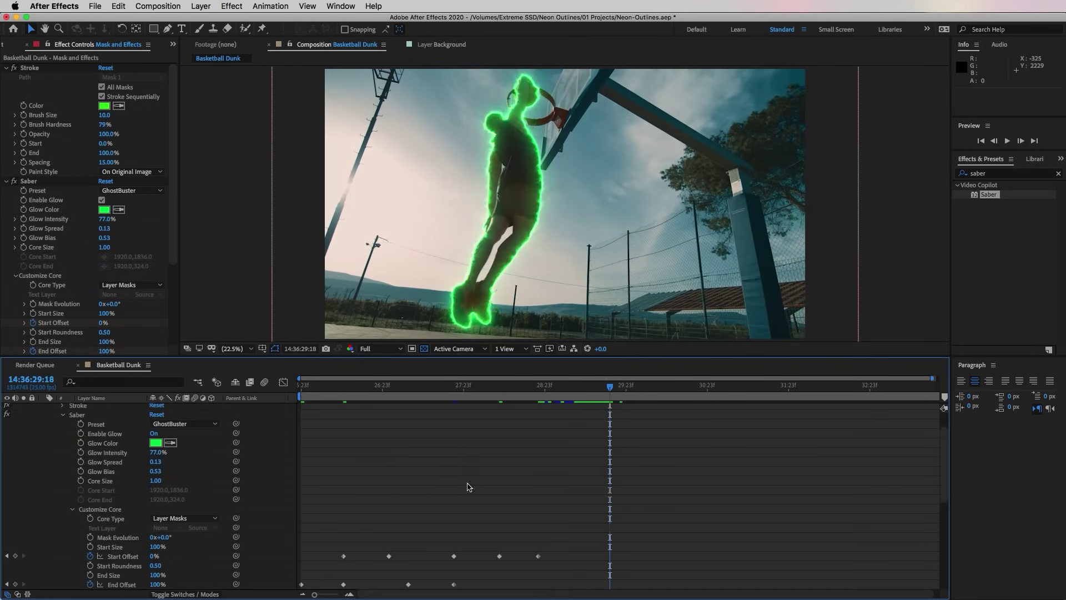
# Keyframe Core Size, set it to 1.00 one frame later, then scrub past 30:15 to review
pyautogui.click(81, 482)
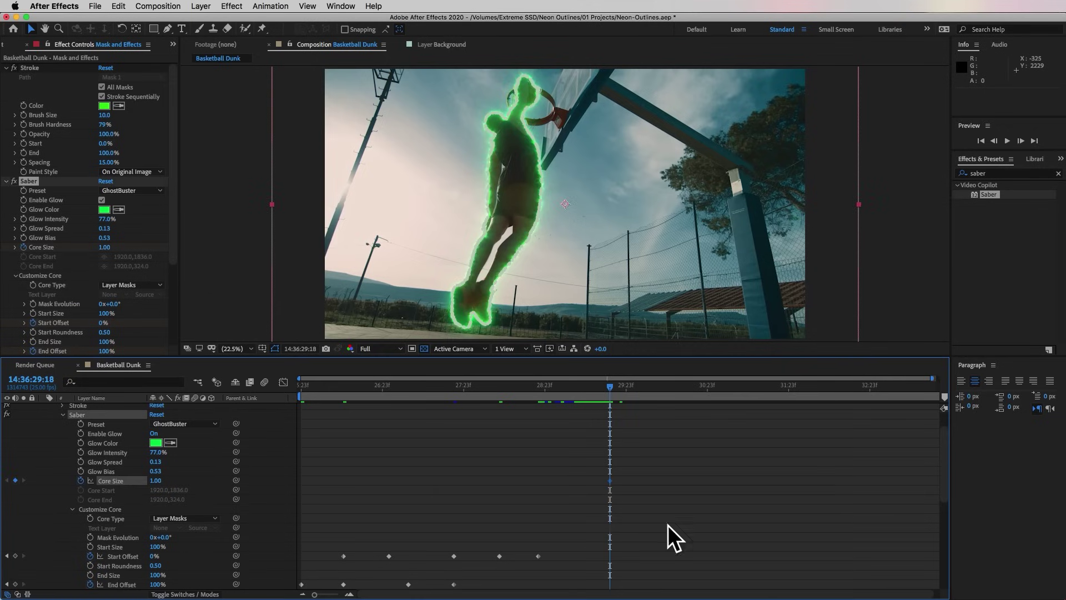
pyautogui.click(615, 388)
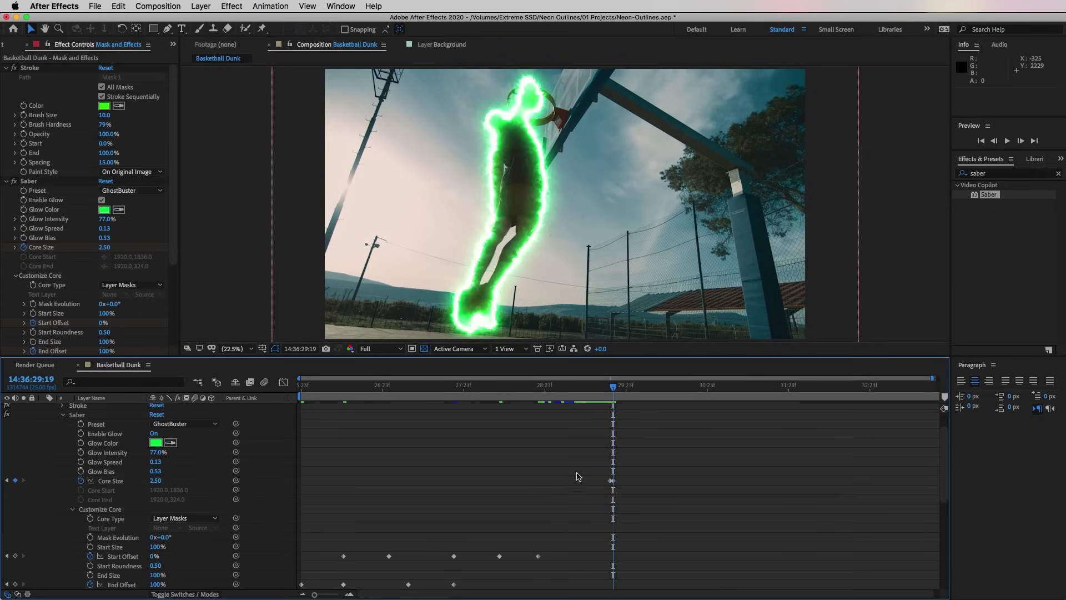
pyautogui.moveTo(651, 387); pyautogui.dragTo(681, 387)
pyautogui.click(15, 480)
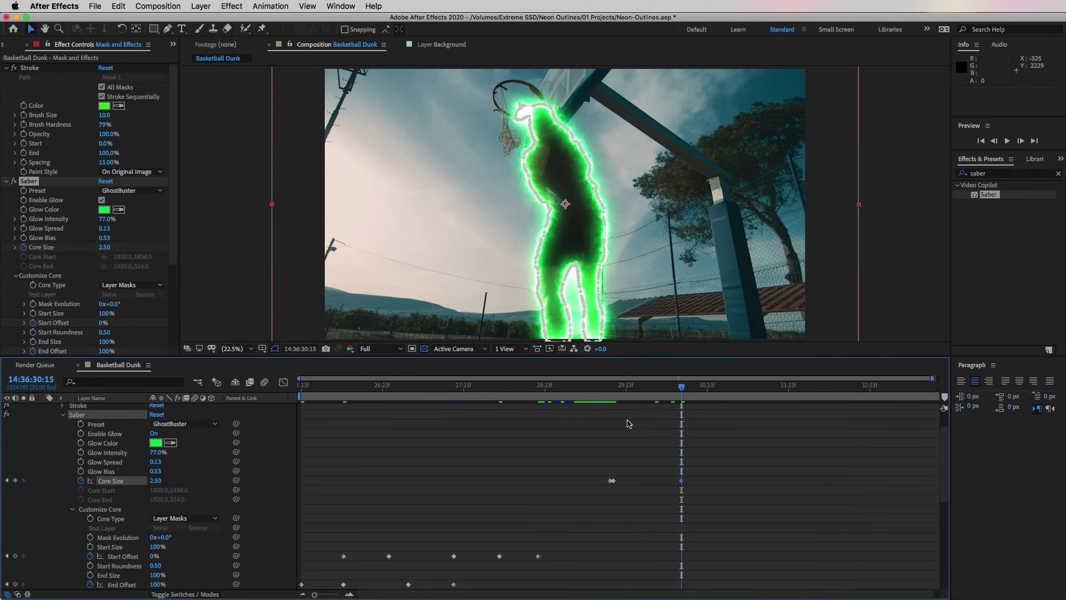
pyautogui.click(687, 387)
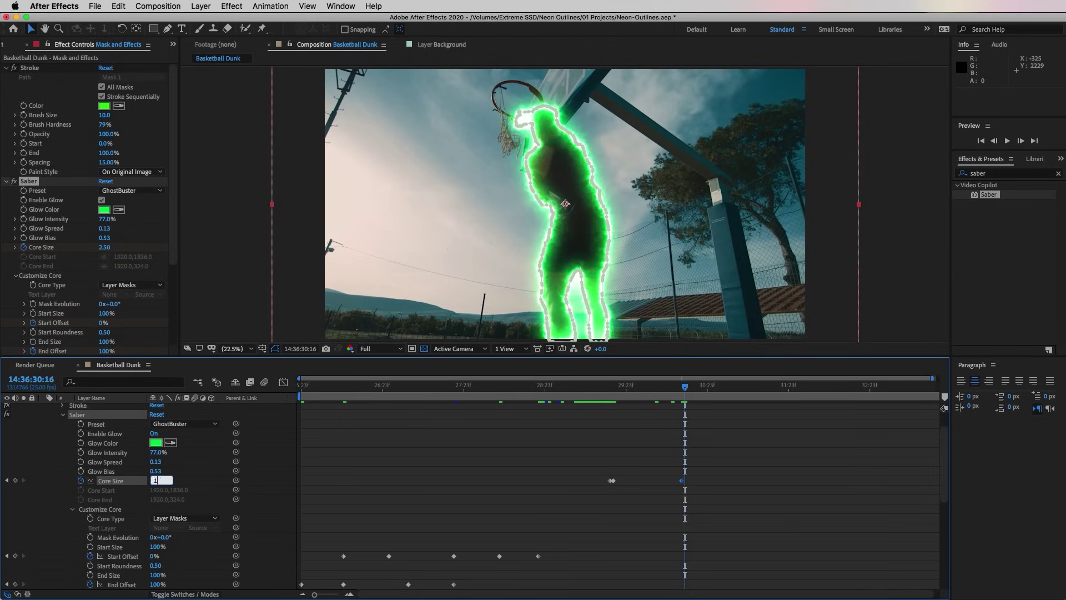
pyautogui.click(702, 387)
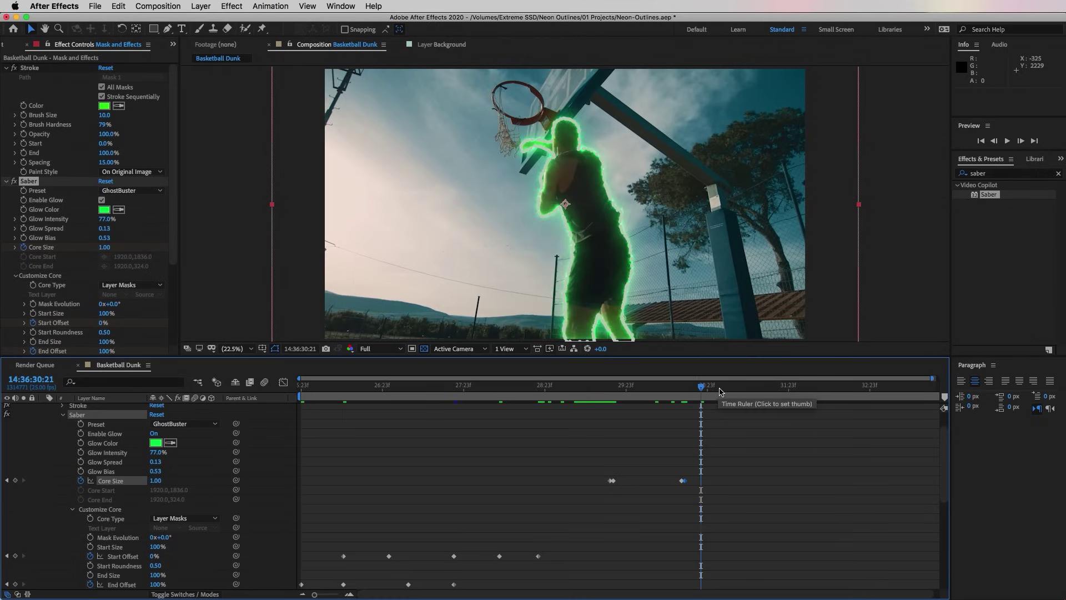
pyautogui.moveTo(720, 389); pyautogui.dragTo(723, 391)
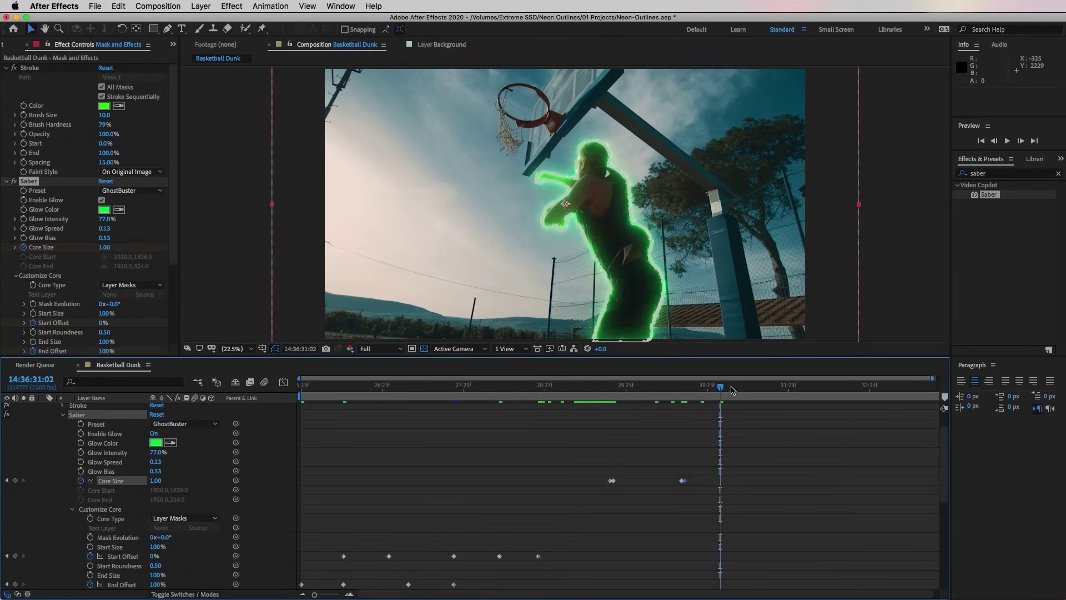
pyautogui.moveTo(731, 390); pyautogui.dragTo(762, 465)
pyautogui.scroll(-2, 137, 526)
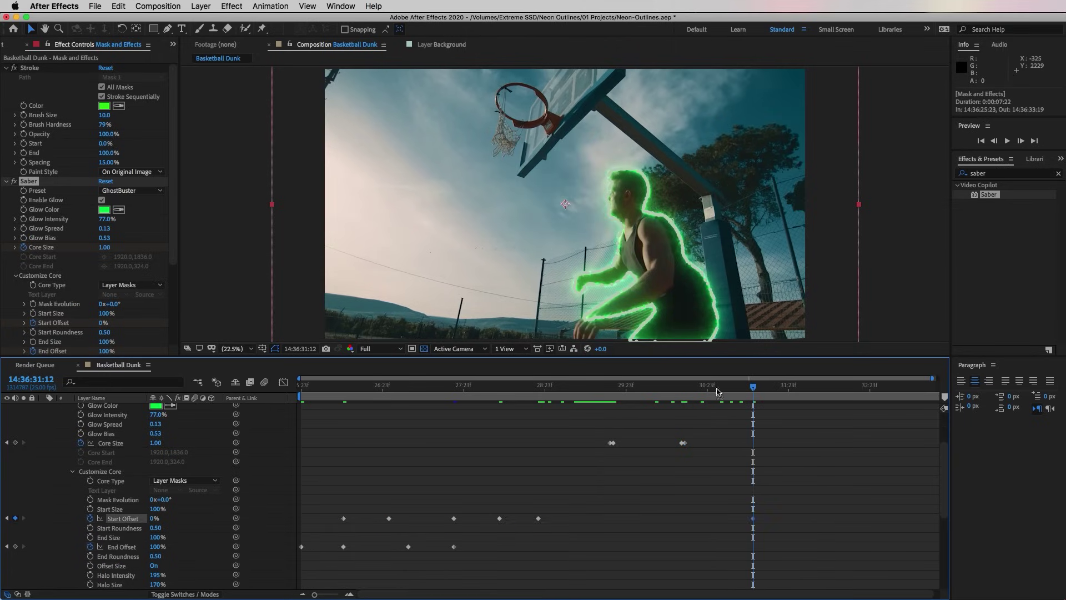
# Move the playhead to 31:22 for the Start Offset 100% key, then deselect everything
pyautogui.moveTo(753, 394); pyautogui.dragTo(785, 399)
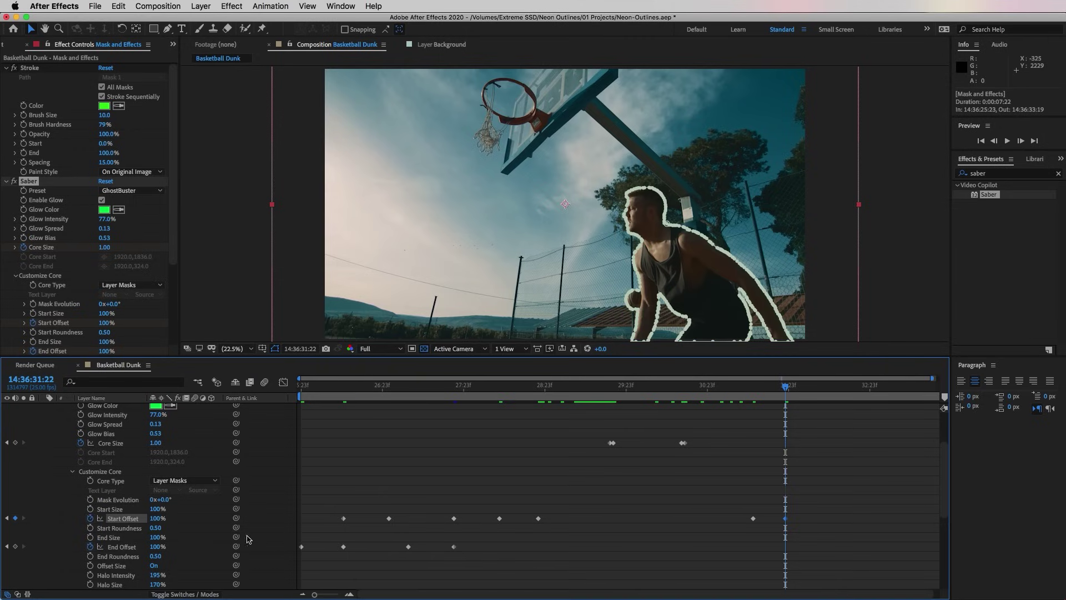
pyautogui.click(904, 550)
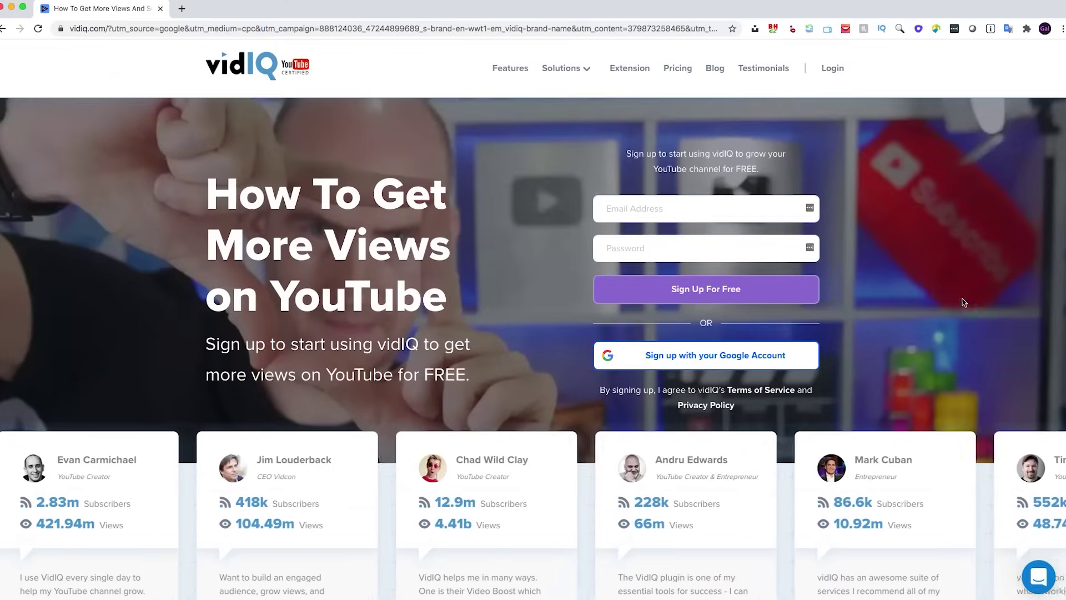
# Open vidIQ's Features page and scroll down through the tool sections to trending tools
pyautogui.click(510, 67)
pyautogui.scroll(-3, 1003, 292)
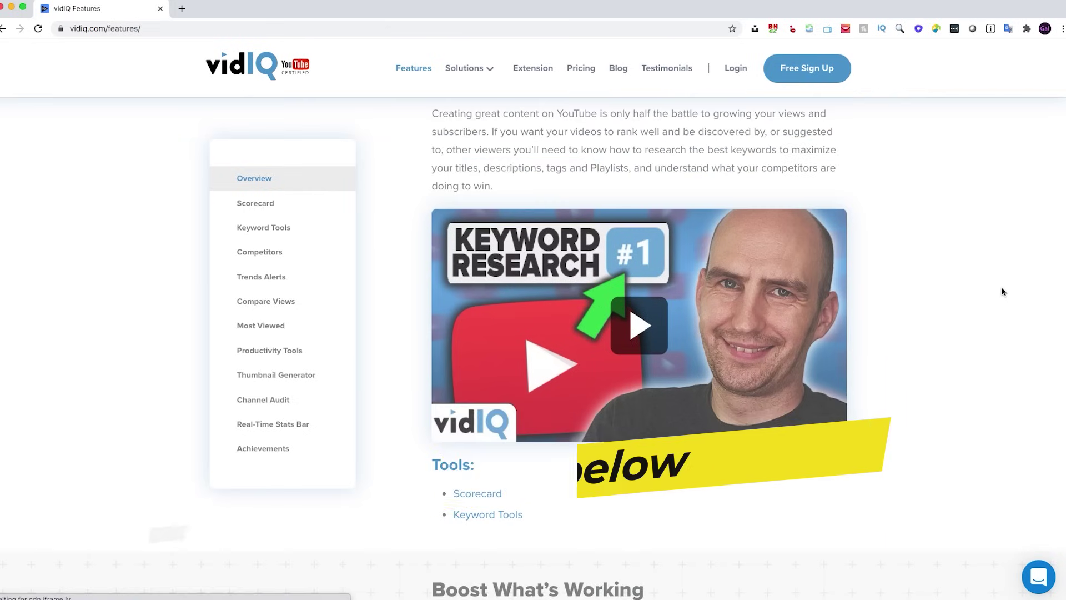
pyautogui.scroll(-7, 1003, 292)
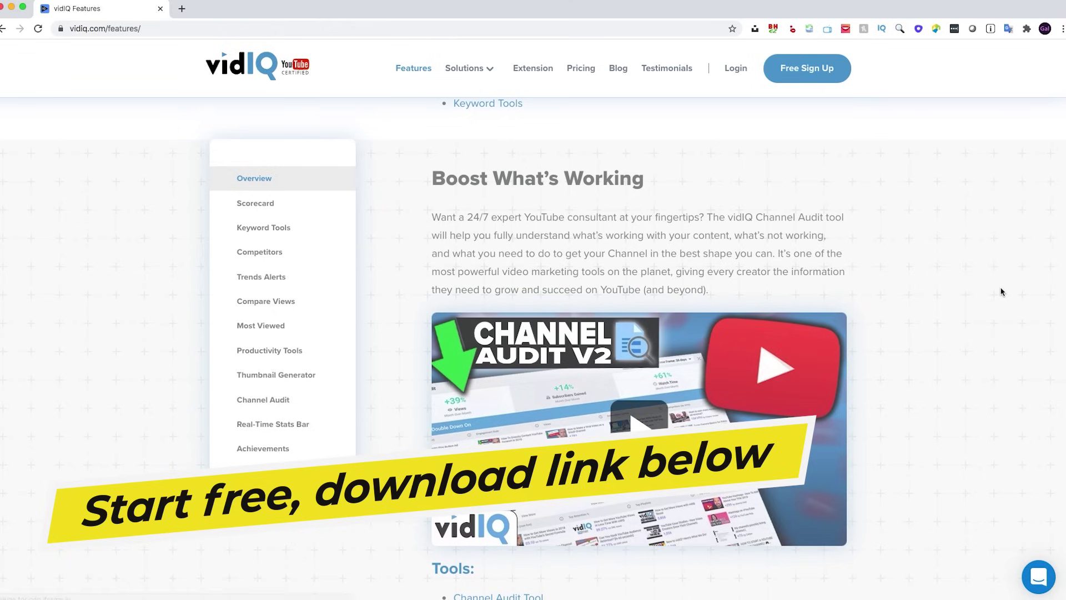
pyautogui.scroll(-9, 1003, 291)
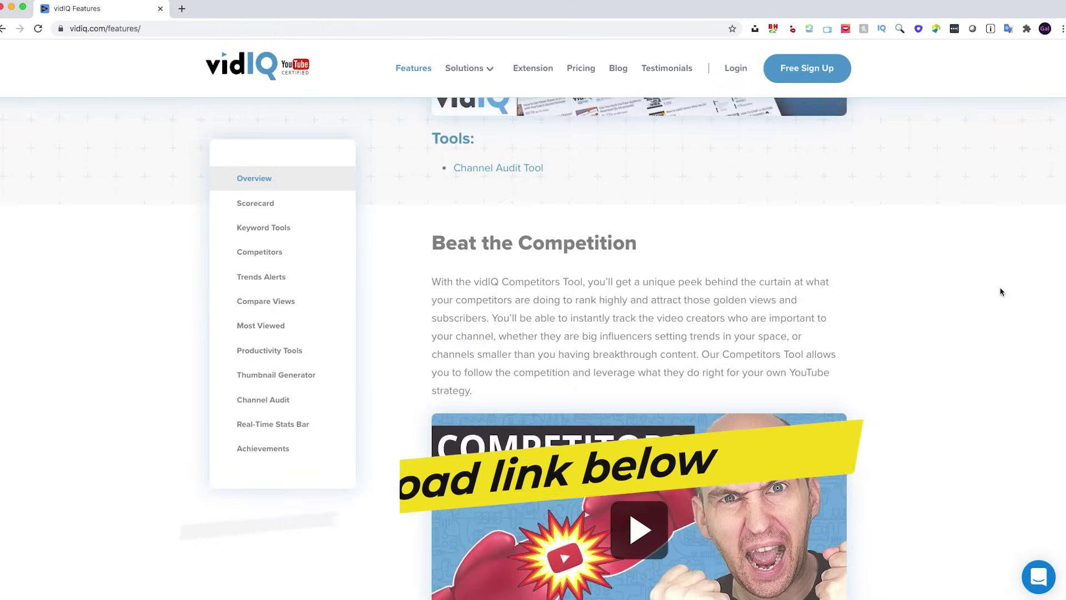
pyautogui.scroll(-3, 1003, 291)
pyautogui.scroll(-10, 1001, 292)
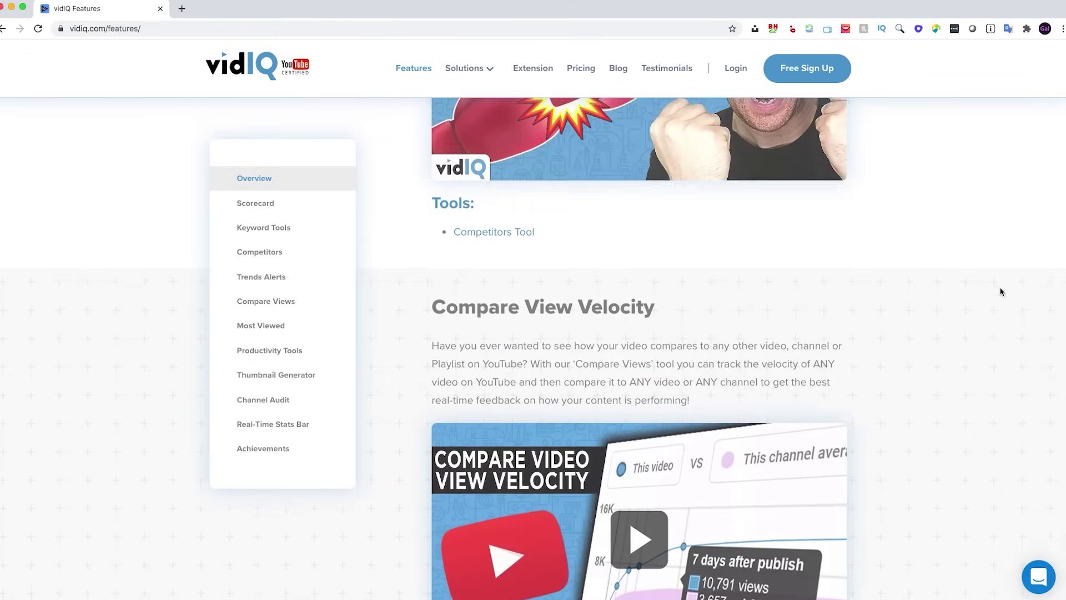
pyautogui.scroll(-5, 1001, 293)
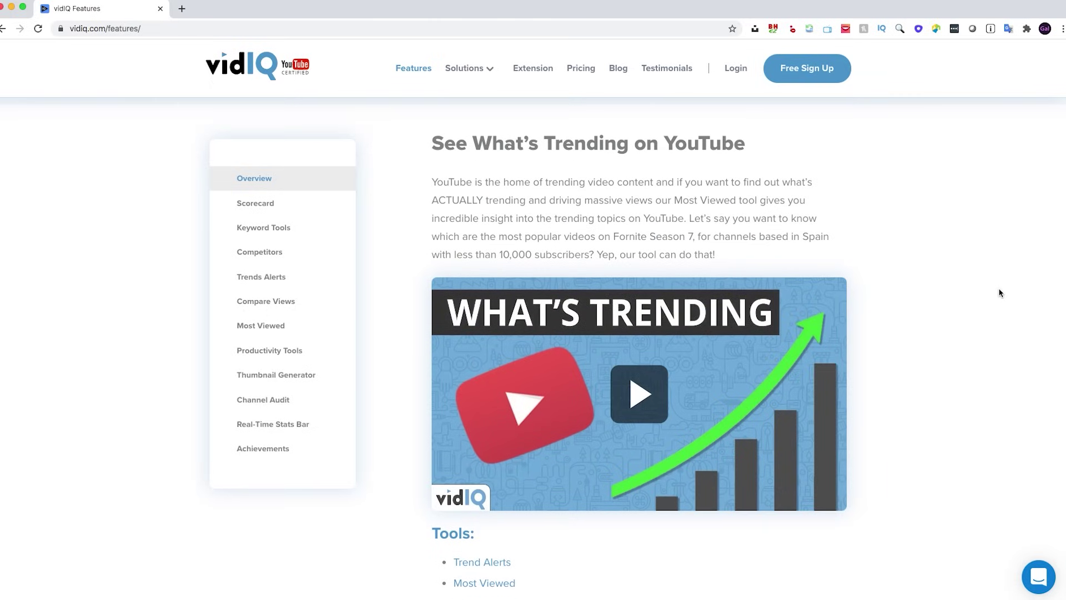
pyautogui.scroll(-11, 1001, 293)
pyautogui.scroll(-3, 1000, 294)
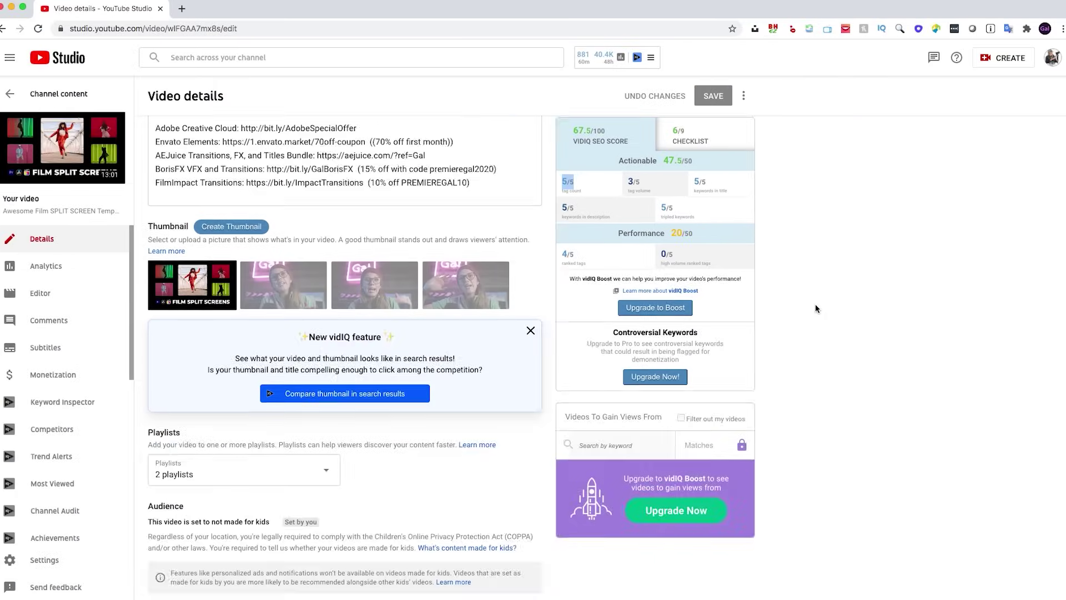
pyautogui.scroll(-6, 816, 305)
pyautogui.scroll(-5, 815, 302)
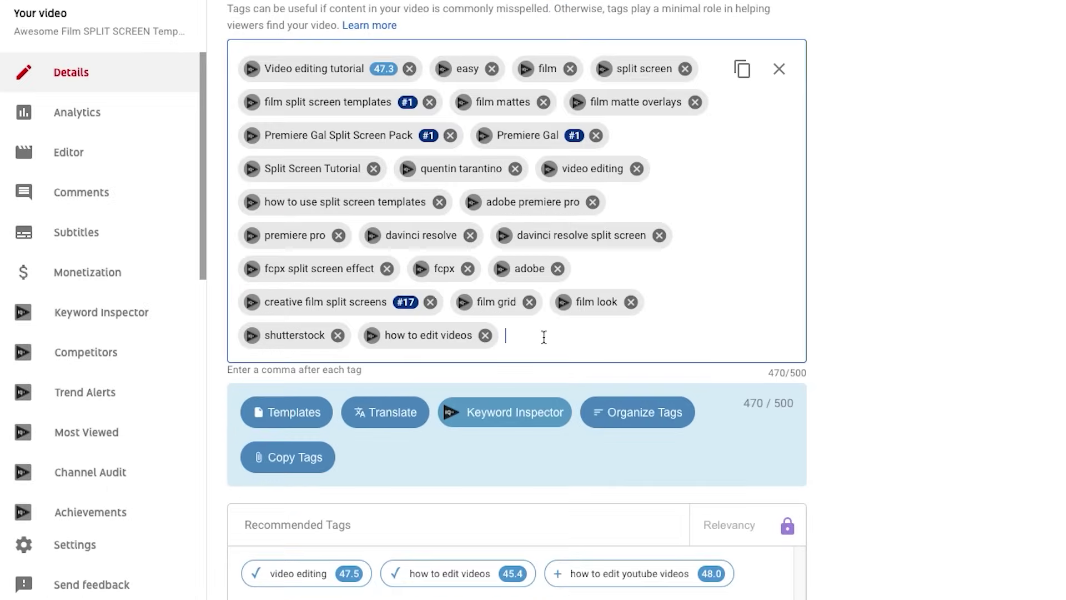
pyautogui.write('cs tem')
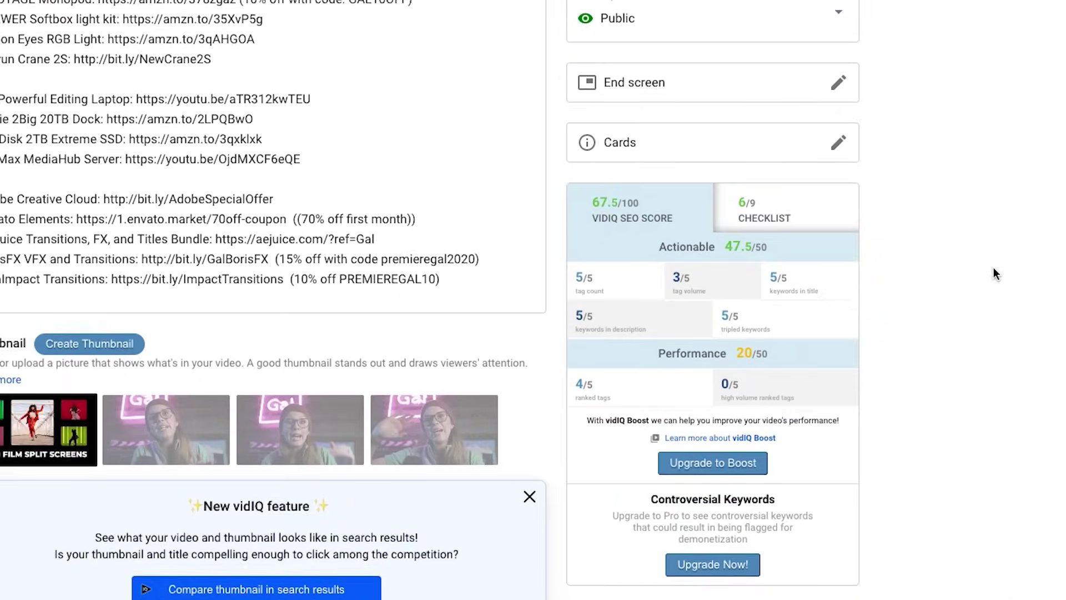
pyautogui.scroll(-2, 994, 268)
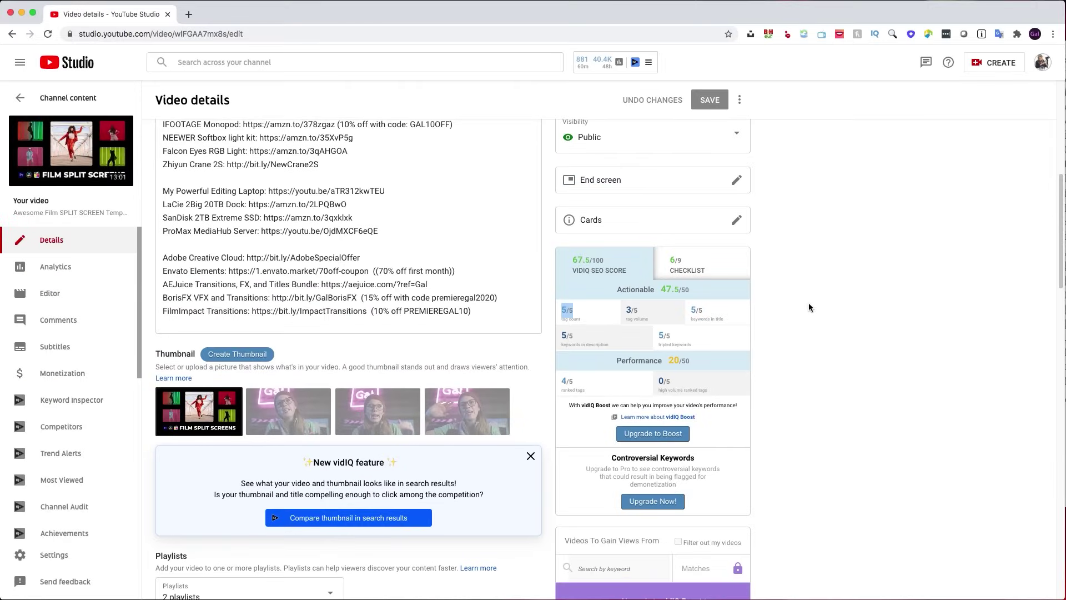
pyautogui.scroll(-3, 944, 355)
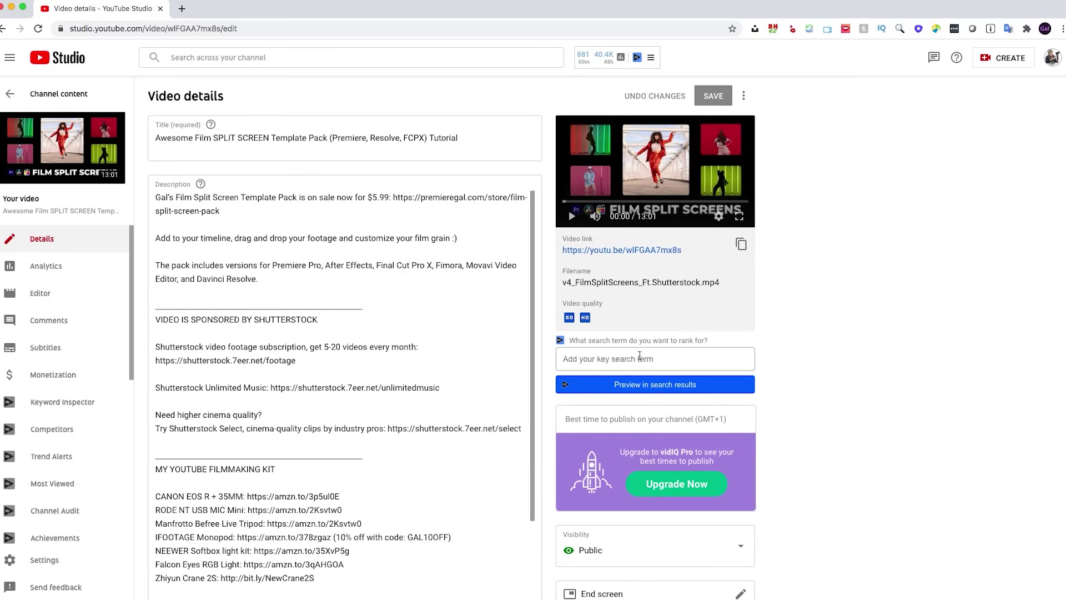
# Preview where the video ranks in vidIQ search results for 'film split screens'
pyautogui.click(639, 355)
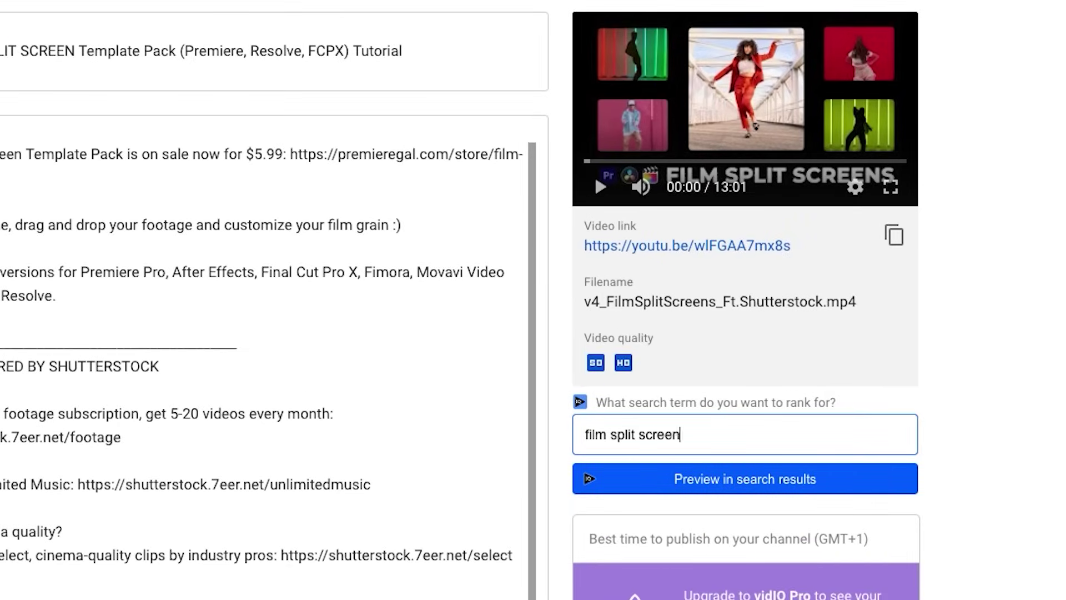
pyautogui.click(781, 494)
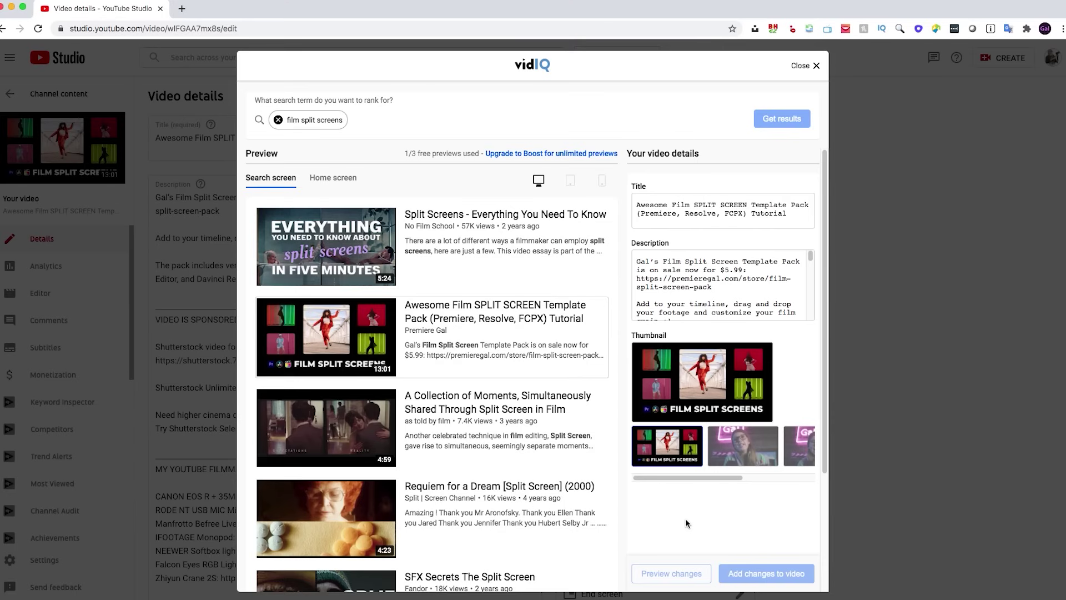
pyautogui.scroll(-2, 687, 523)
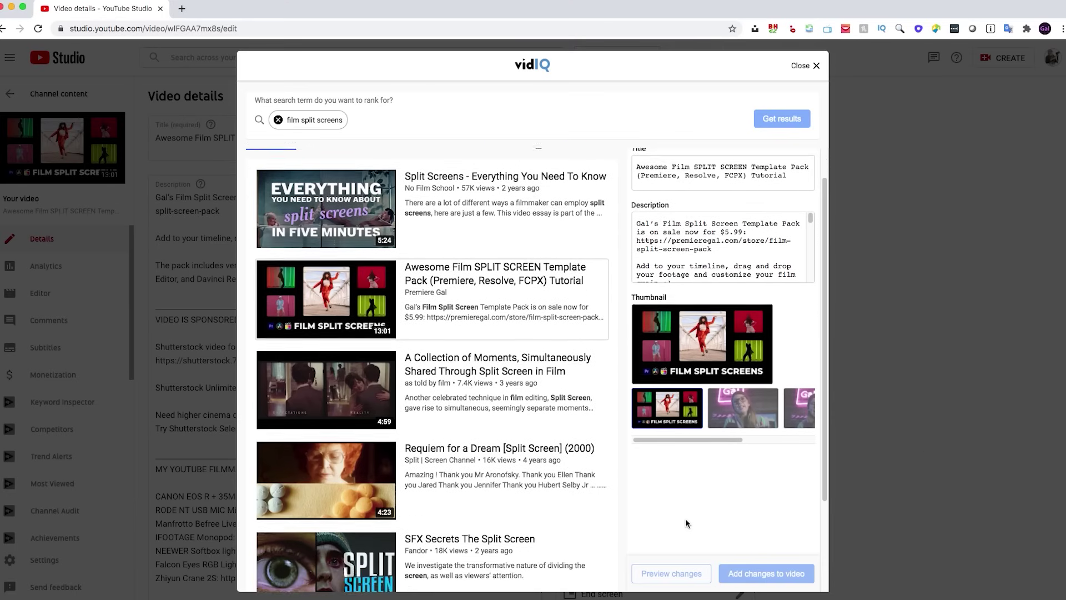
pyautogui.scroll(-4, 687, 523)
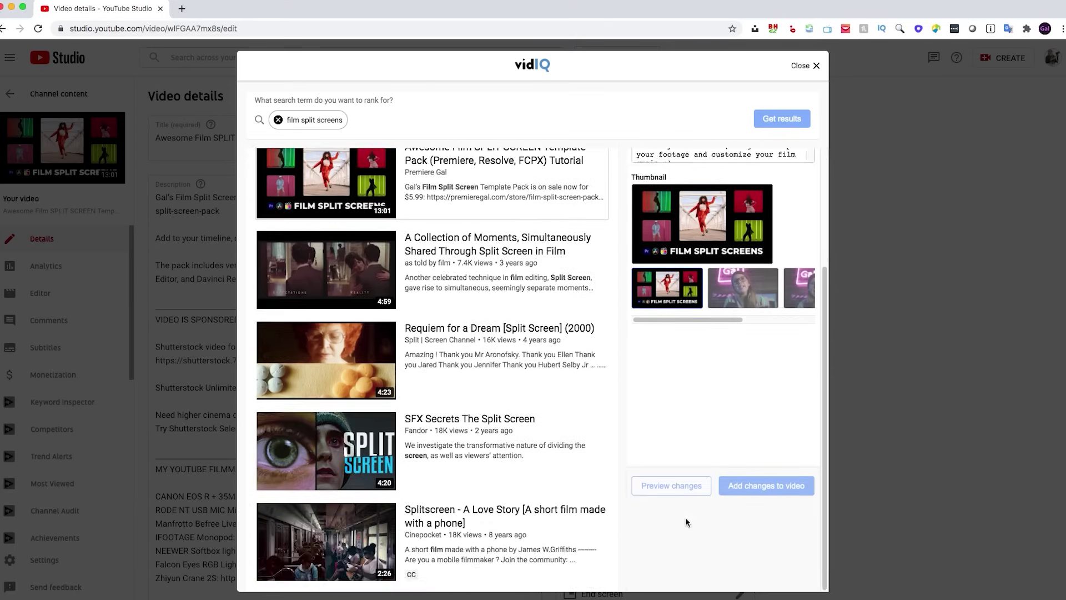
pyautogui.scroll(5, 684, 517)
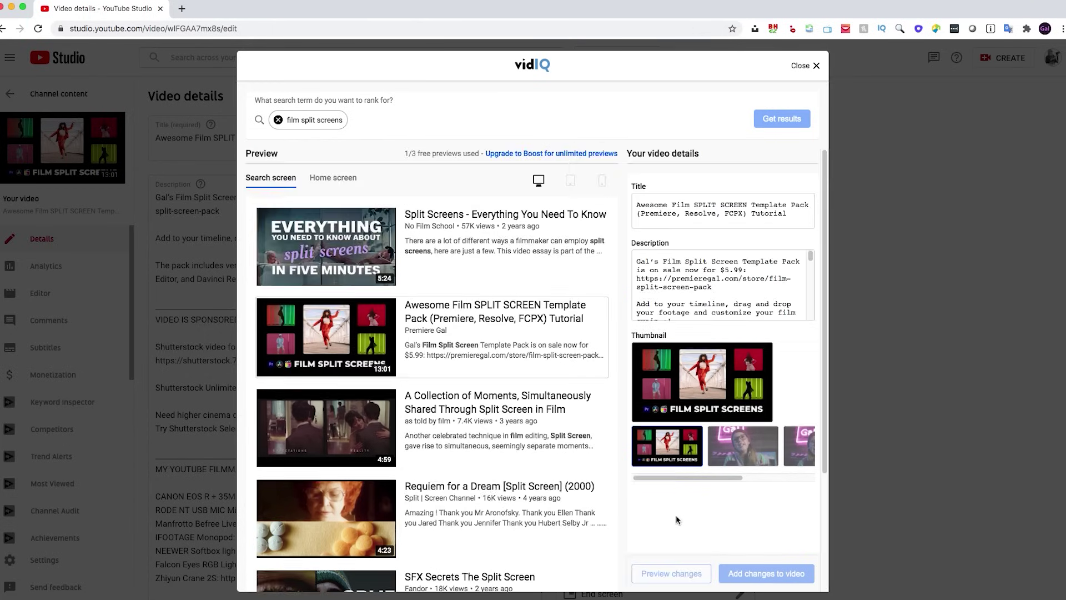
# Compare the tablet and desktop previews, then get results for 'split screen template'
pyautogui.click(564, 182)
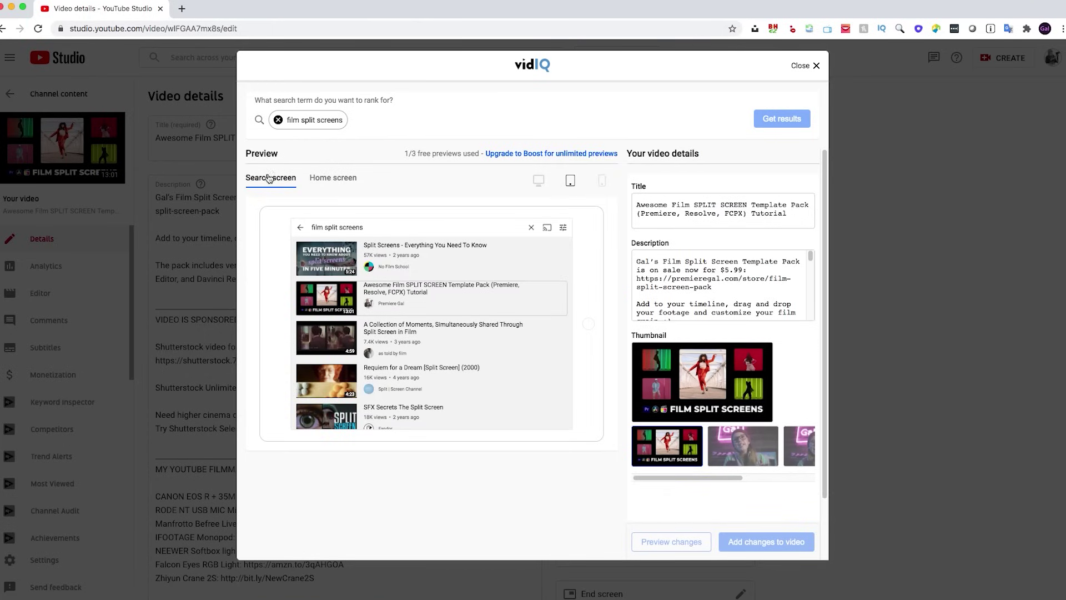
pyautogui.click(540, 181)
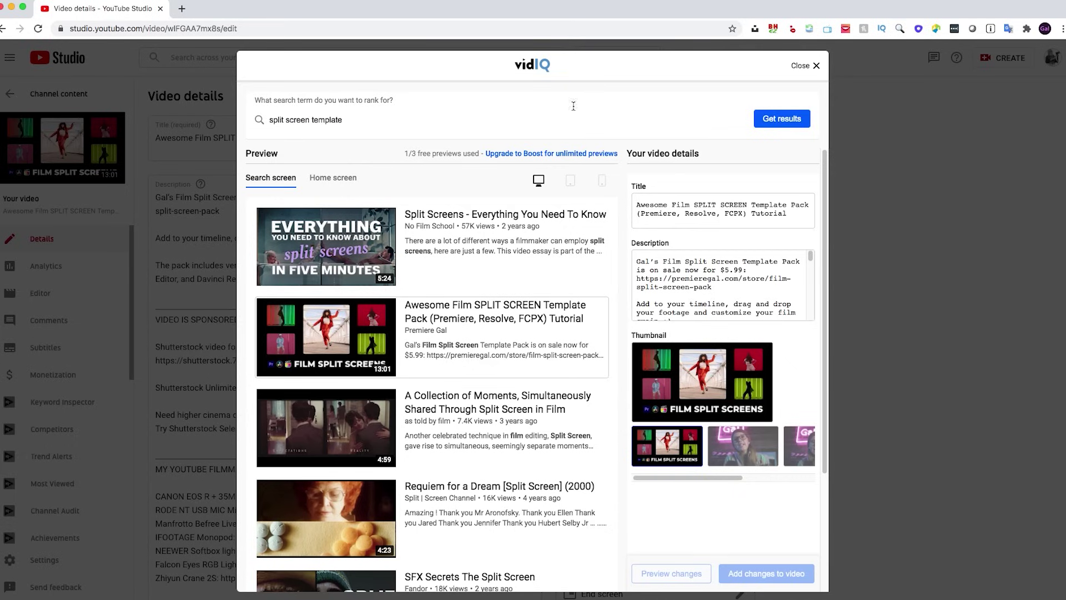
pyautogui.click(771, 121)
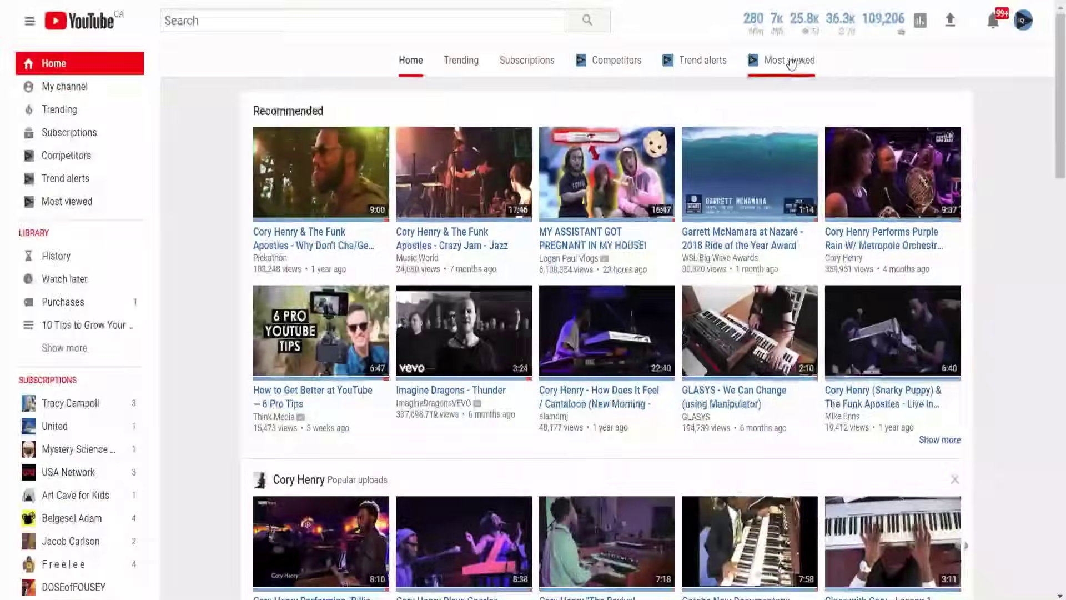
# Search vidIQ's Most Viewed list for 'Black Friday' and filter the country to United States
pyautogui.click(789, 62)
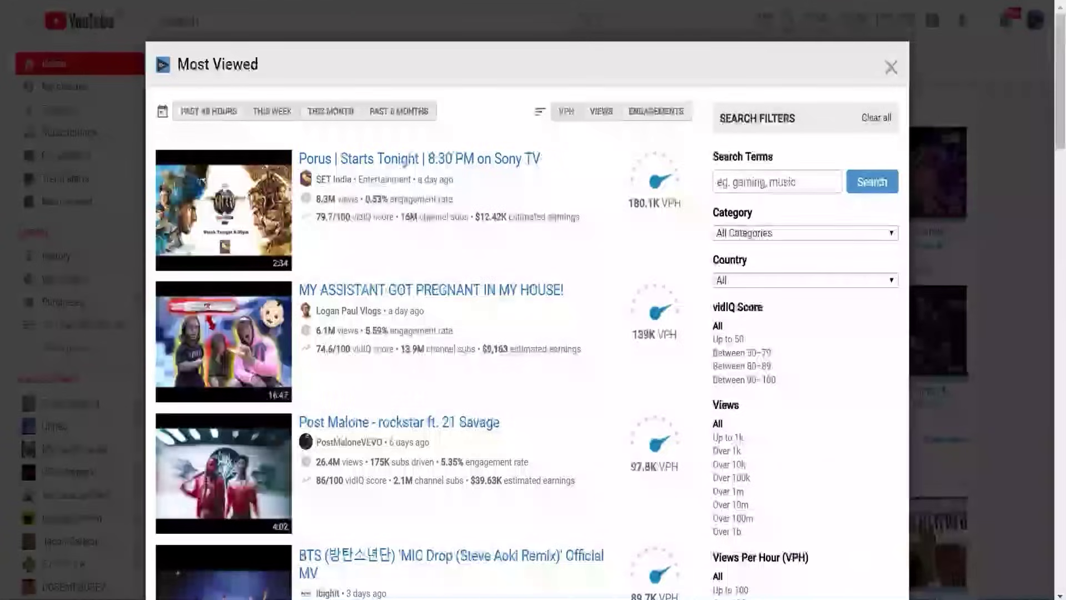
pyautogui.click(767, 179)
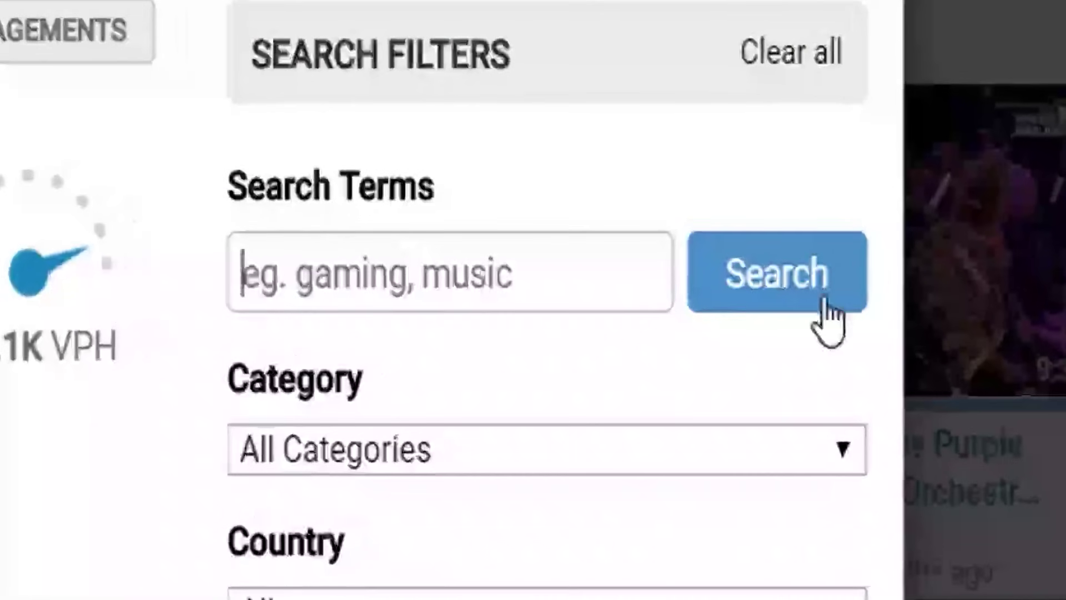
pyautogui.write('Black Friday')
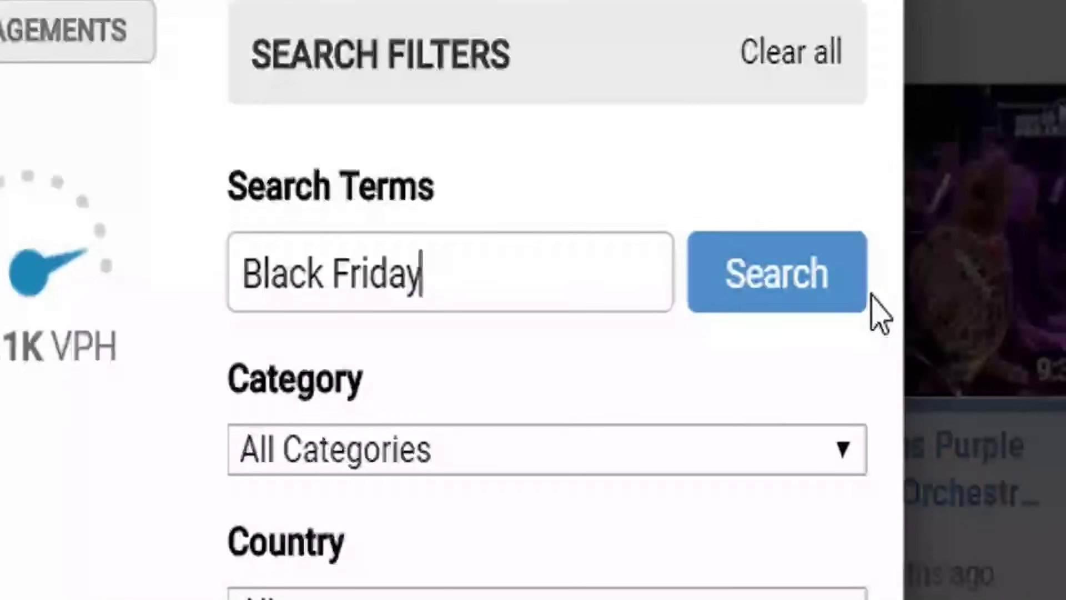
pyautogui.click(858, 289)
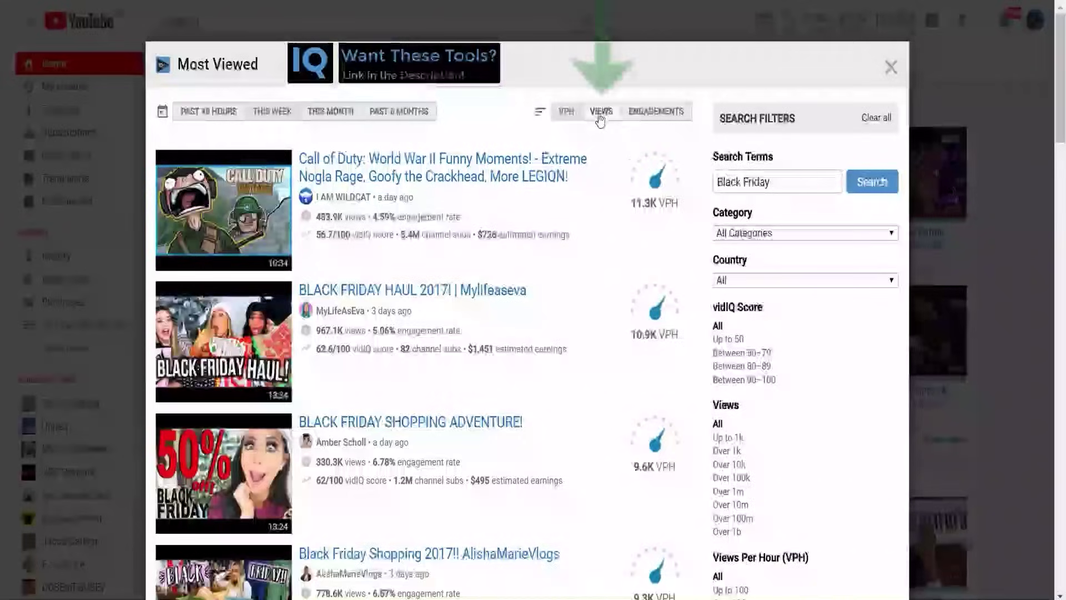
pyautogui.click(600, 114)
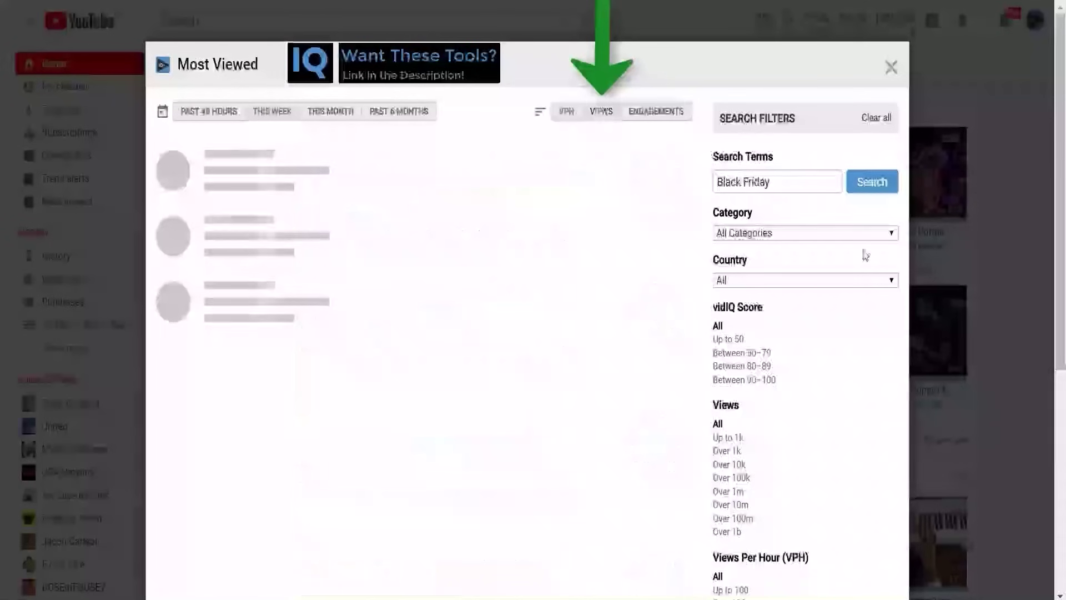
pyautogui.click(563, 114)
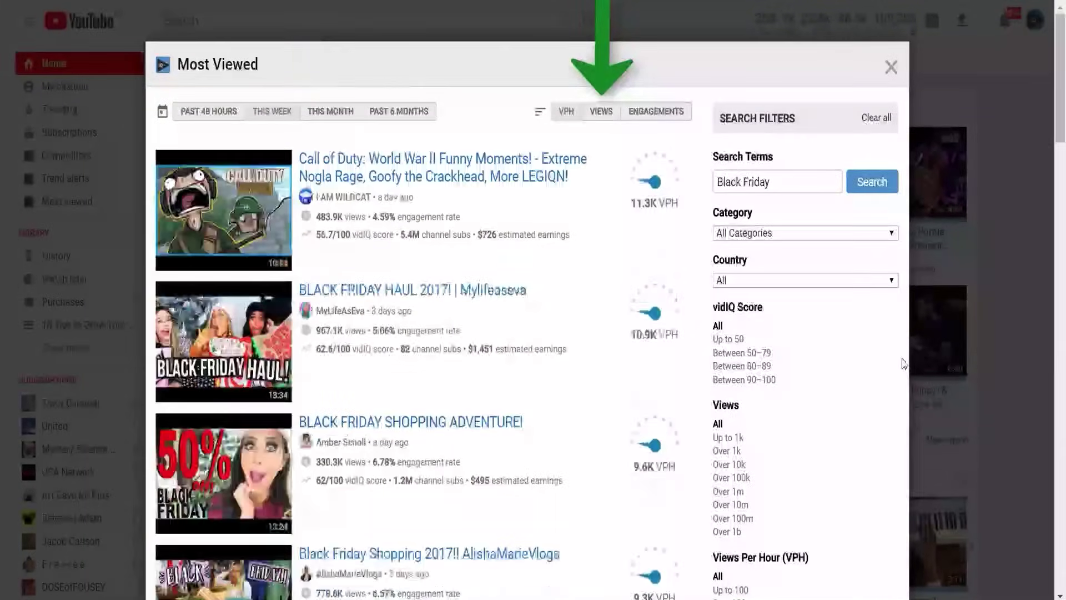
pyautogui.click(891, 279)
pyautogui.moveTo(908, 299); pyautogui.dragTo(924, 523)
pyautogui.click(848, 523)
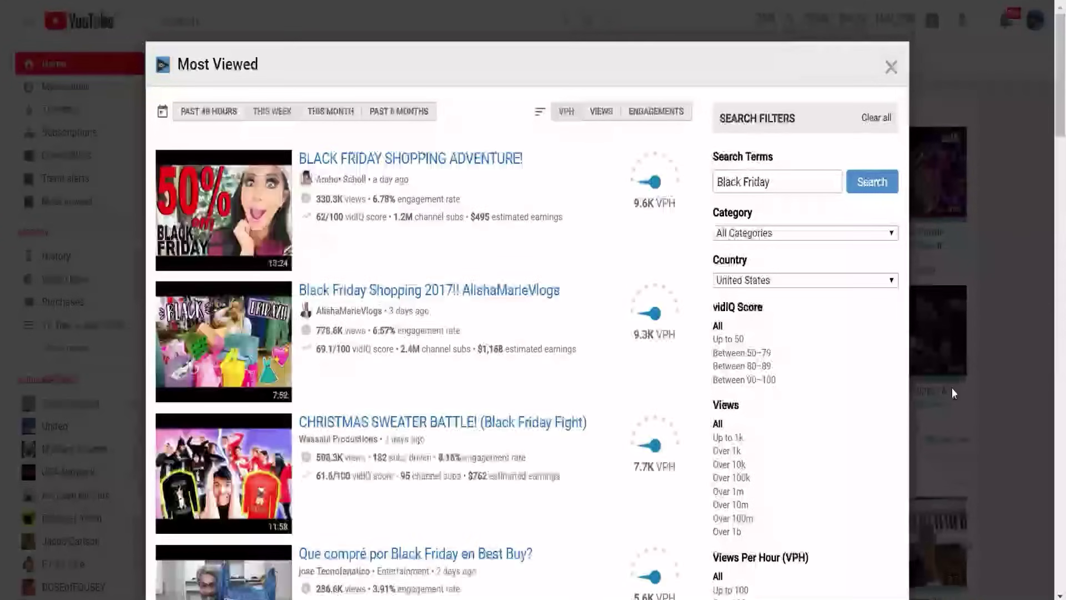